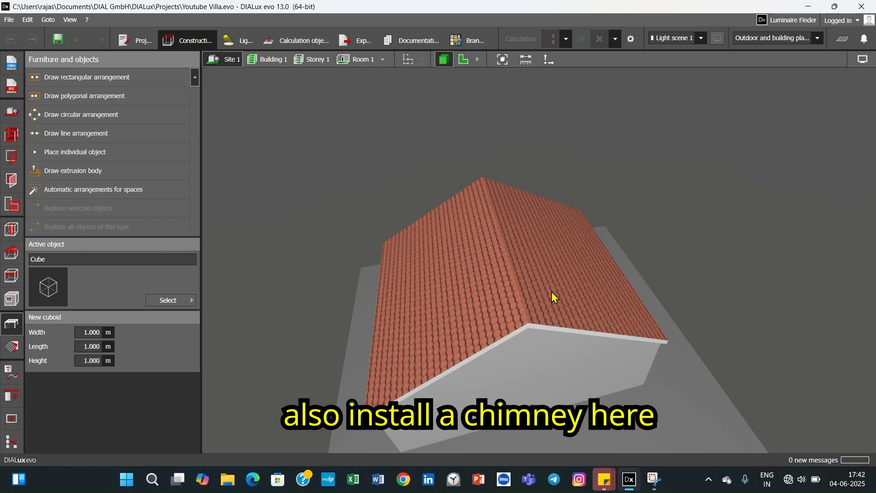
- Examine the tiled-roof house and the finished example with a brick chimney from several sides
right_drag(589, 335, 473, 320)
right_drag(553, 323, 494, 289)
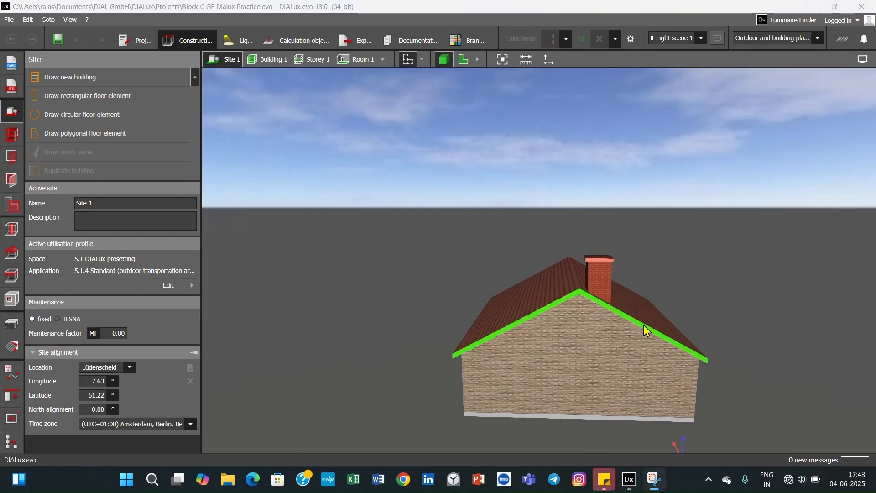
right_drag(646, 329, 598, 328)
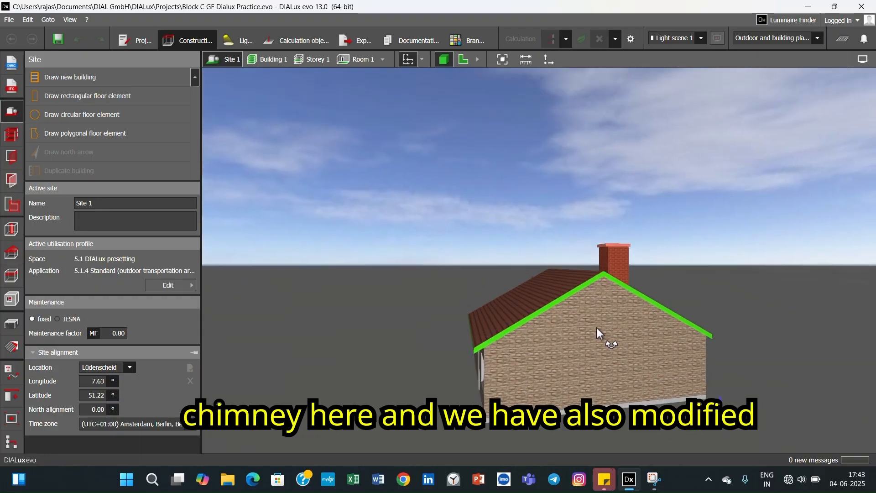
right_drag(572, 367, 429, 354)
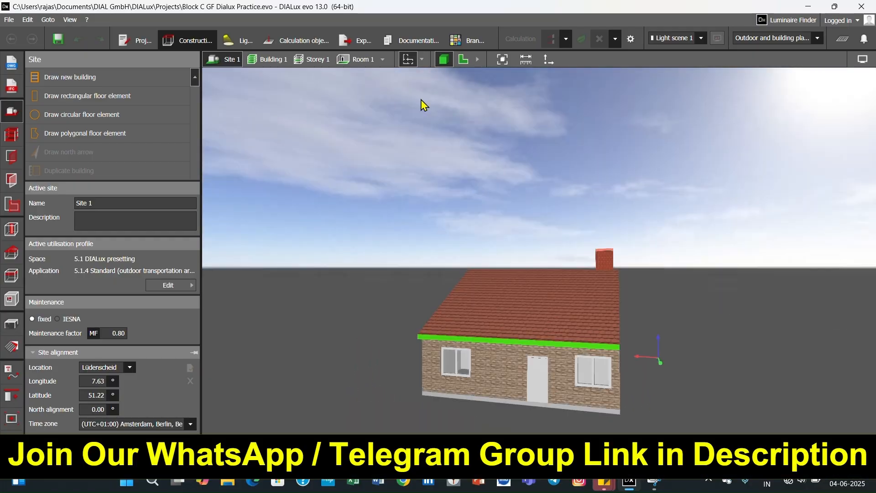
mouse_move(600, 356)
right_down()
mouse_move(554, 358)
mouse_move(630, 358)
mouse_move(532, 360)
right_up()
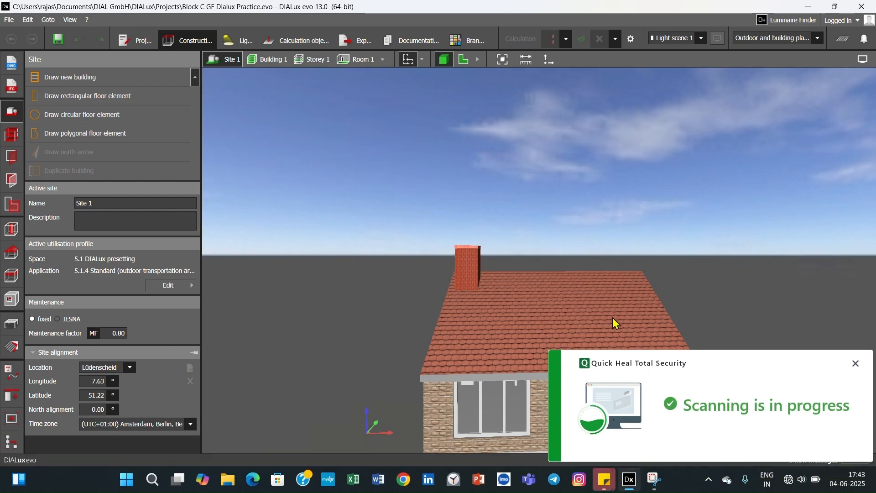
right_drag(612, 323, 581, 322)
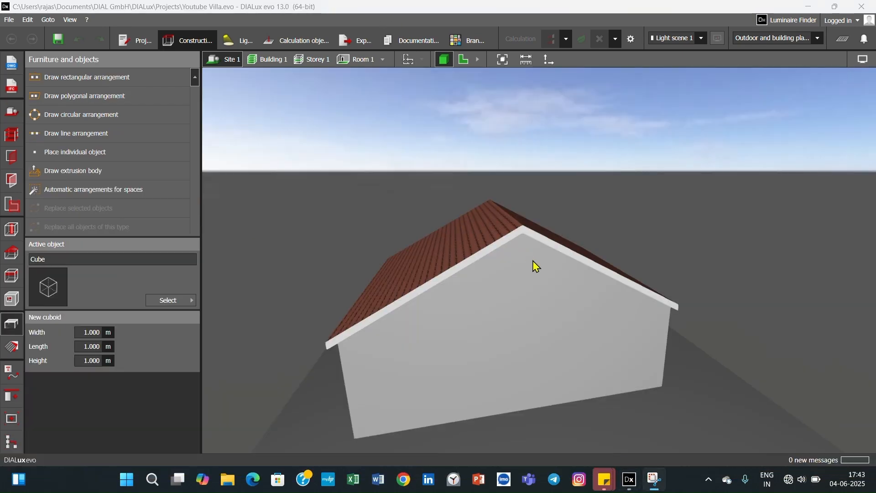
right_drag(542, 276, 466, 233)
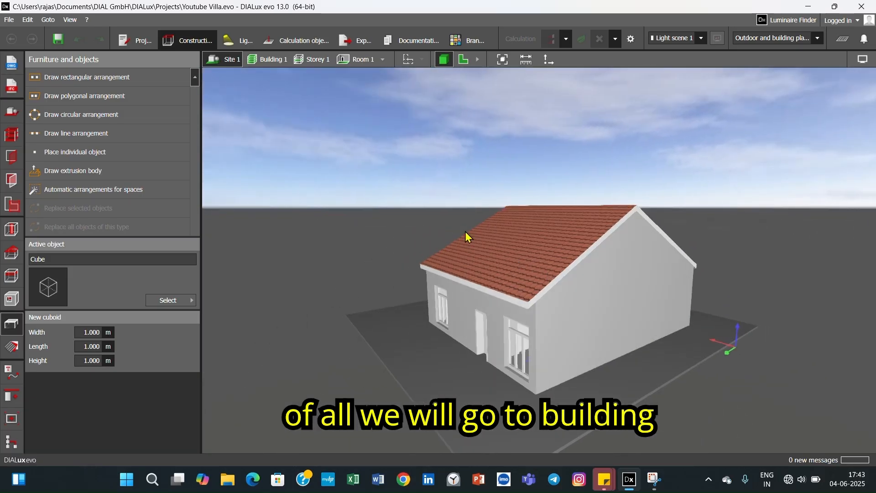
- Go through Building 1's elevation views, ending on the gable-side elevation that follows the view from behind
click(269, 61)
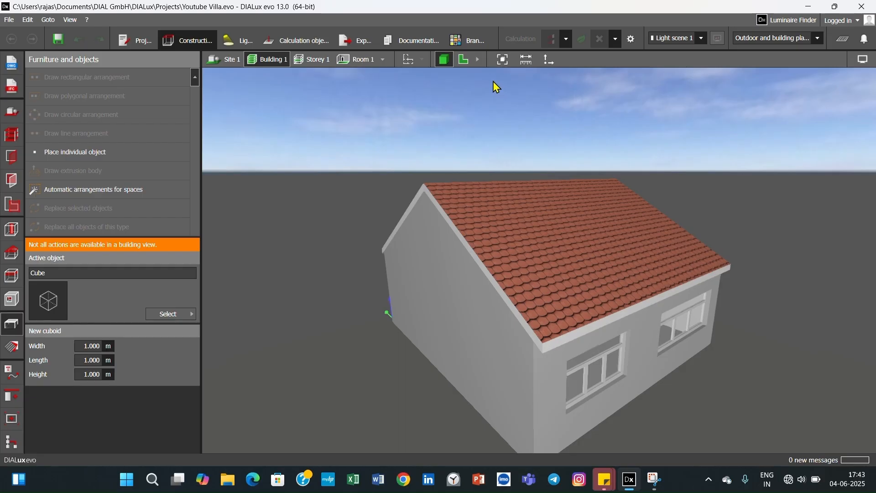
click(477, 59)
click(502, 59)
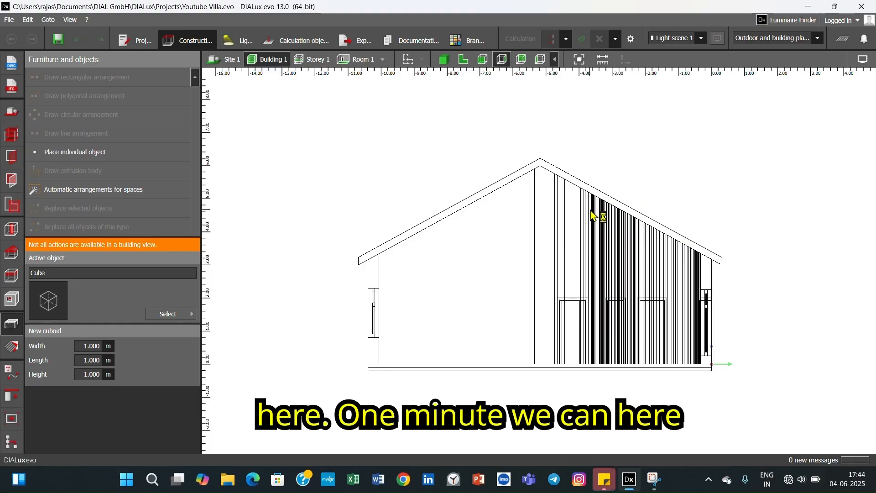
click(521, 60)
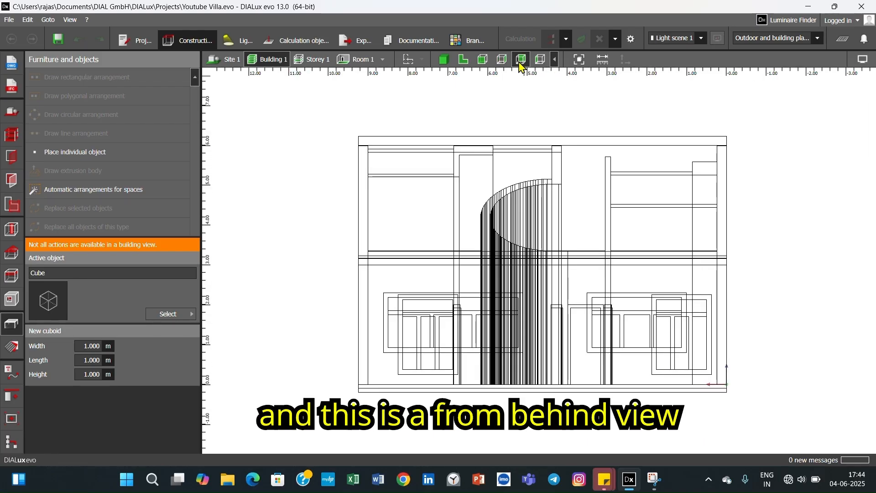
click(542, 64)
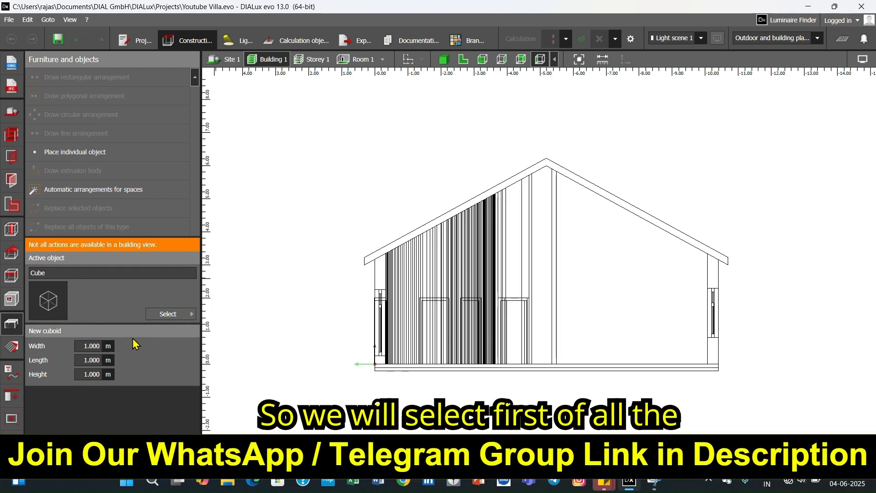
- Choose the recently used cube dated 09-07-2024 and place one at floor level under the open half of the gable
click(170, 315)
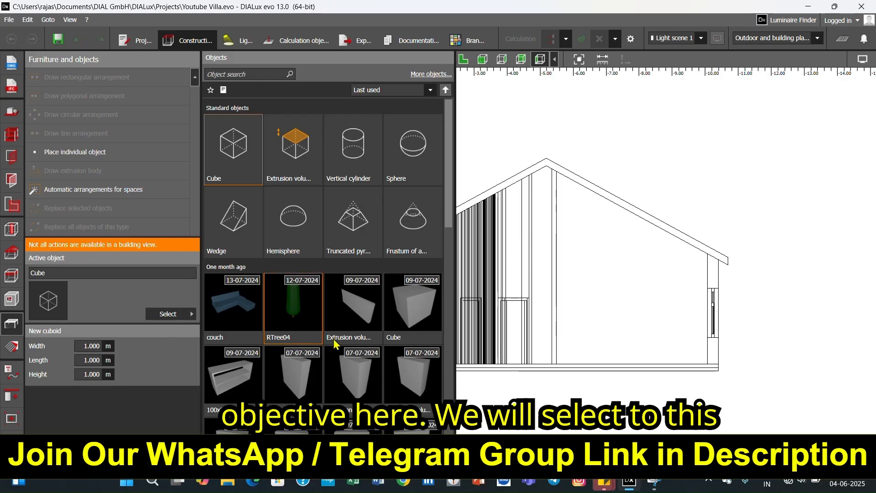
click(413, 320)
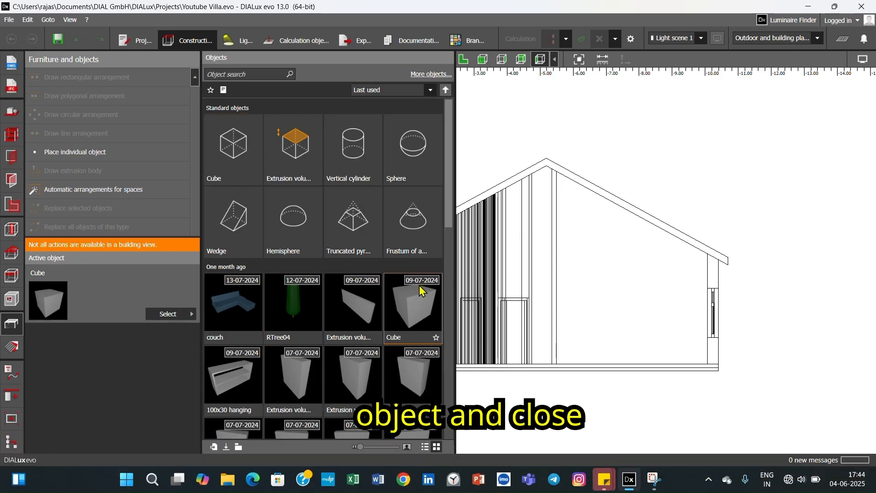
click(118, 354)
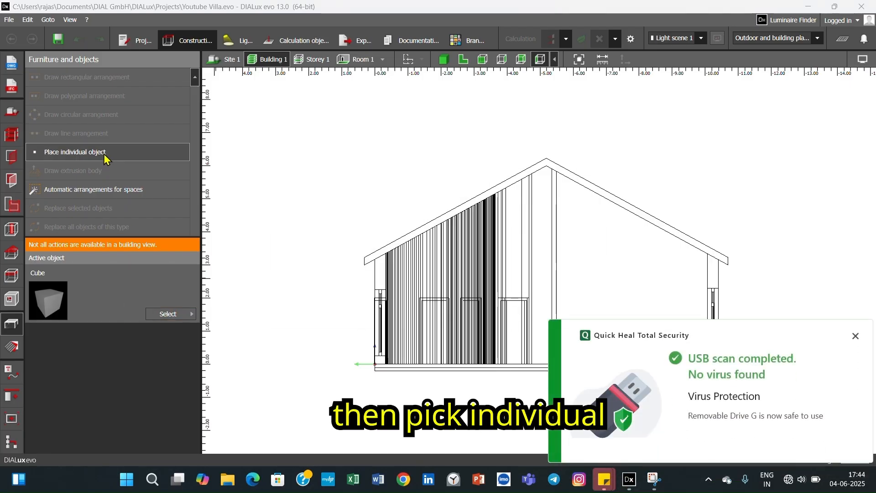
click(105, 155)
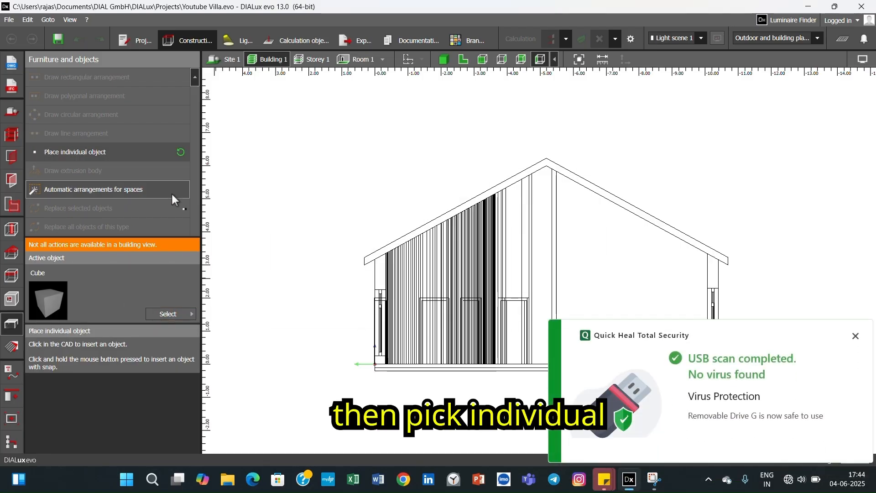
click(856, 336)
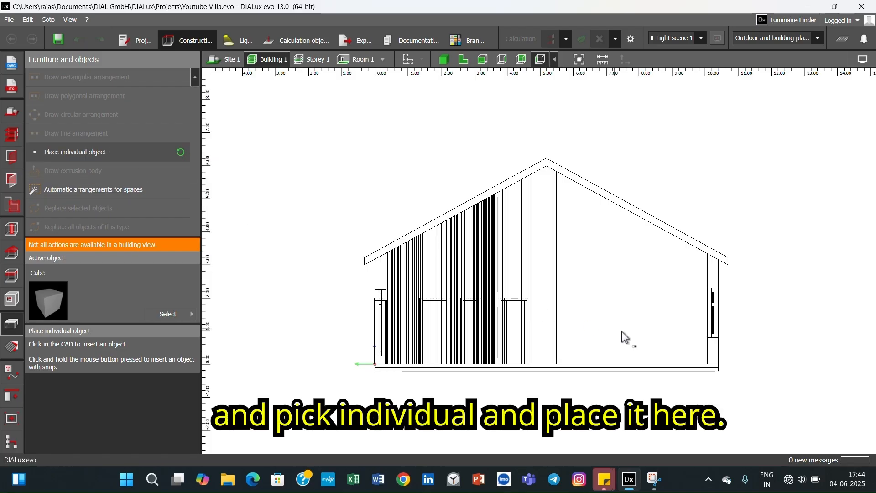
click(607, 359)
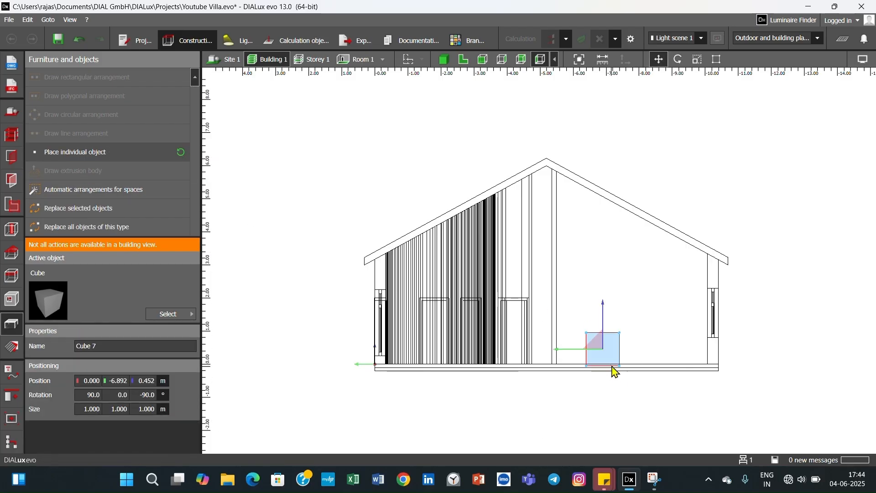
- In Site 1, move the cube up onto the roof slope beside the ridge, to about Y 3.217 m, Z 5.954 m
click(229, 59)
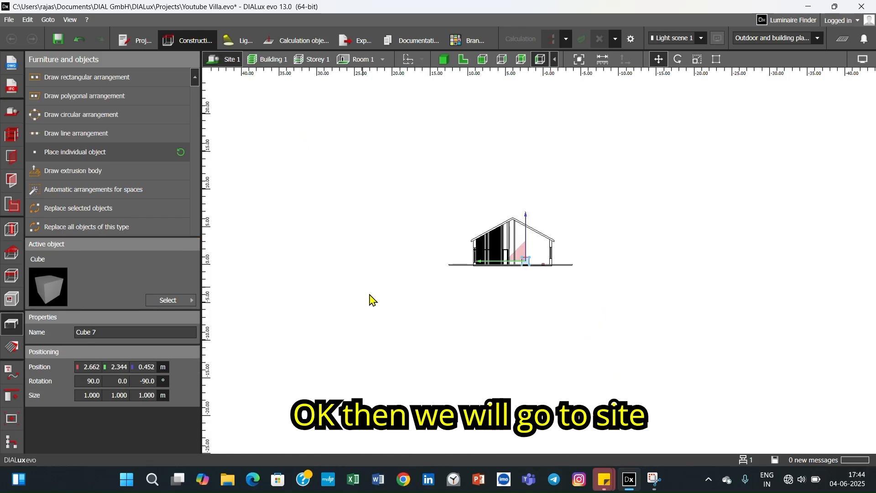
scroll(568, 267, up, 5)
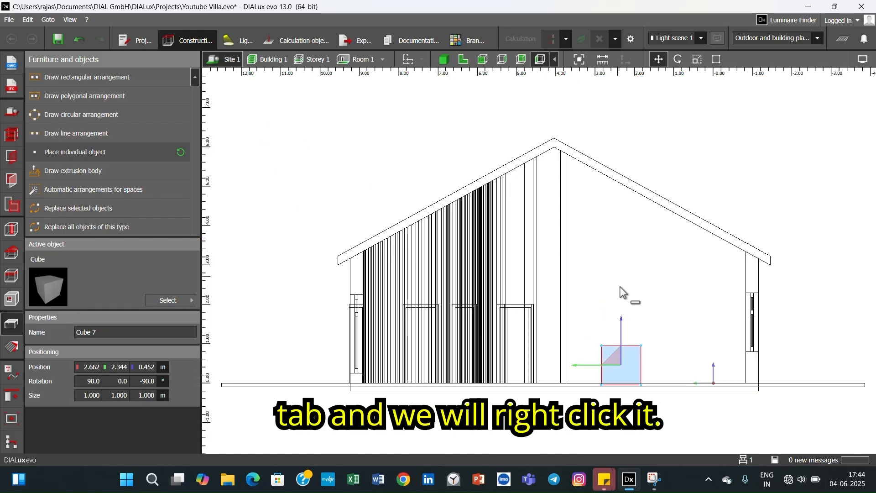
right_click(631, 363)
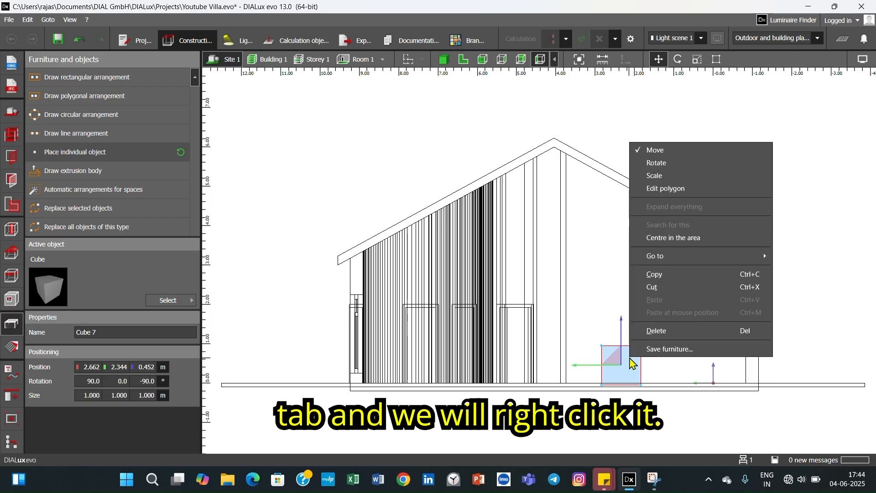
click(660, 156)
right_click(624, 374)
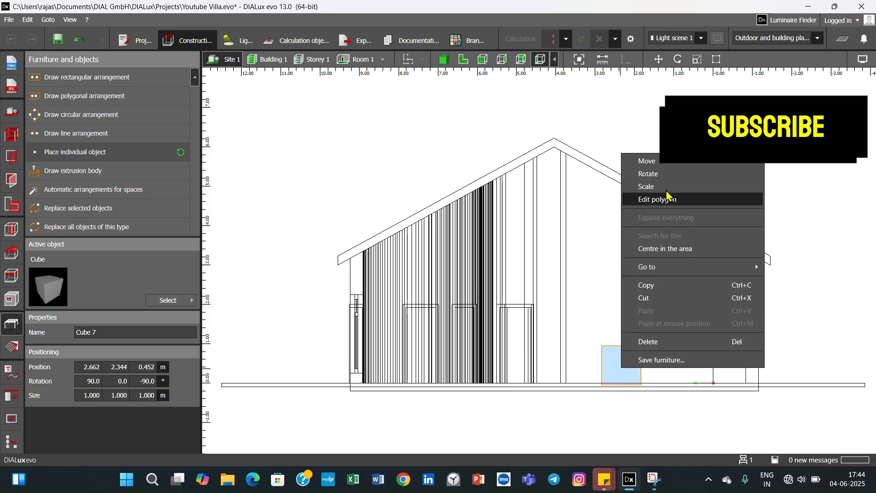
click(648, 157)
drag(619, 365, 598, 169)
scroll(604, 263, down, 1)
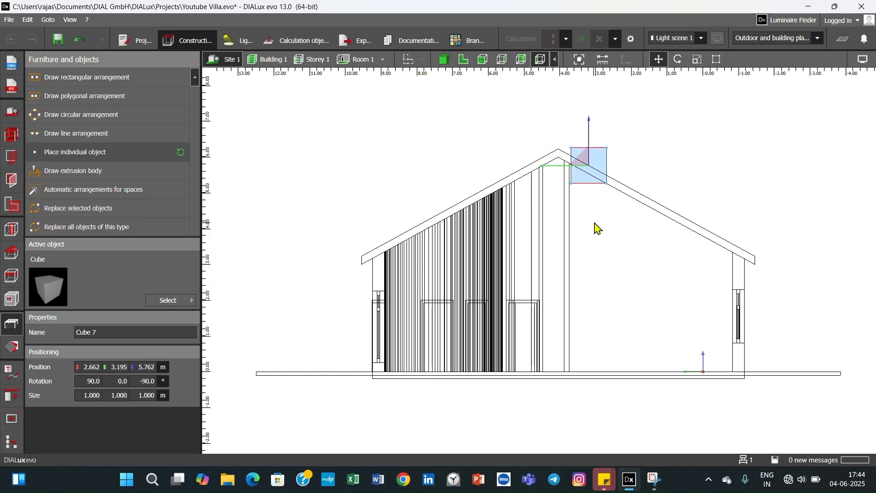
drag(586, 160, 588, 159)
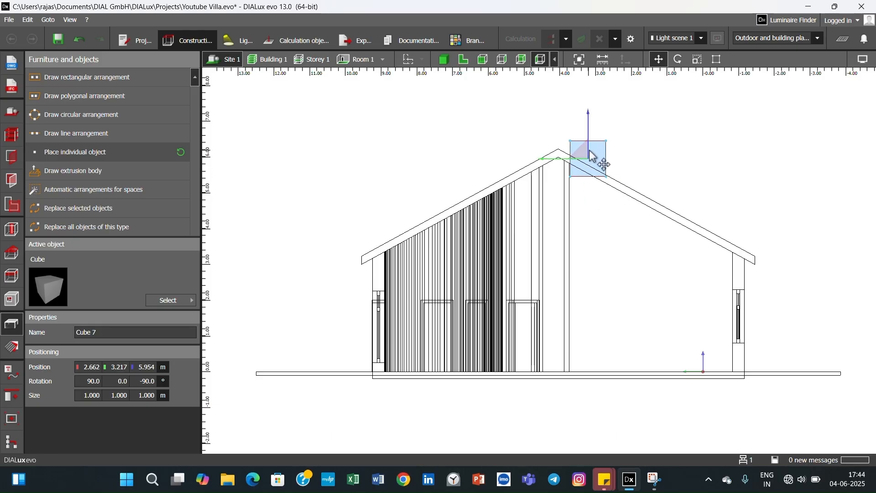
- Try to scale the roof cube upward to a height of about 1.546 m, and undo it
right_click(590, 151)
click(615, 184)
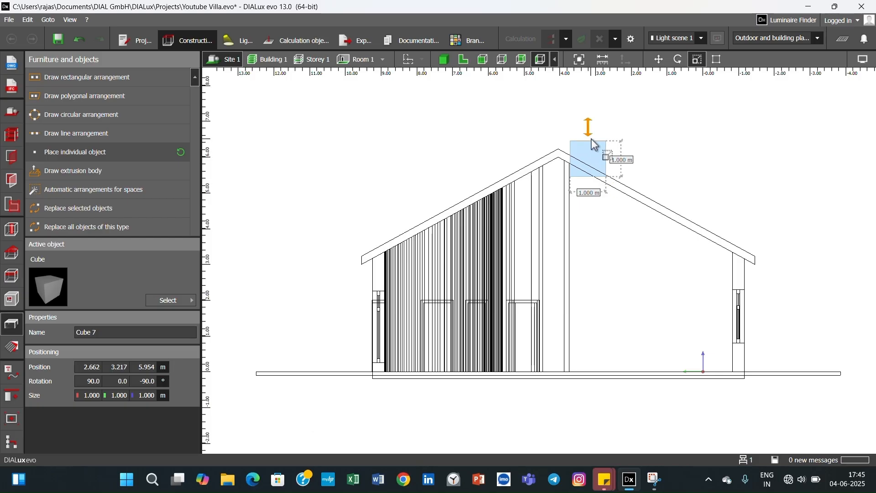
drag(589, 138, 589, 123)
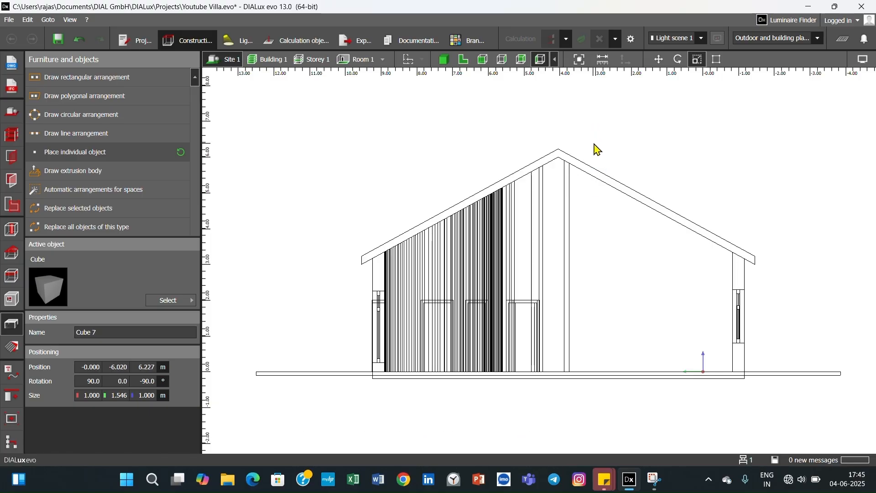
key(ctrl+z)
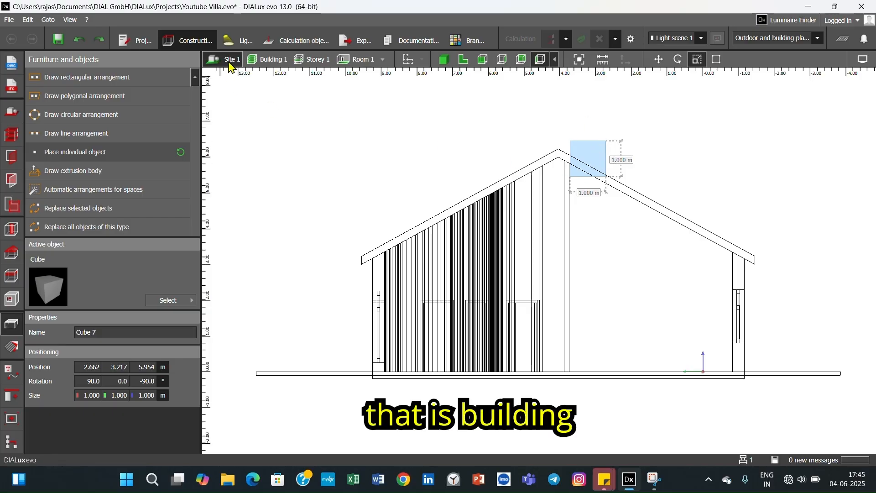
- Scale the roof cube upward in Site 1 to a height of about 1.346 m, keeping its base in place
click(279, 60)
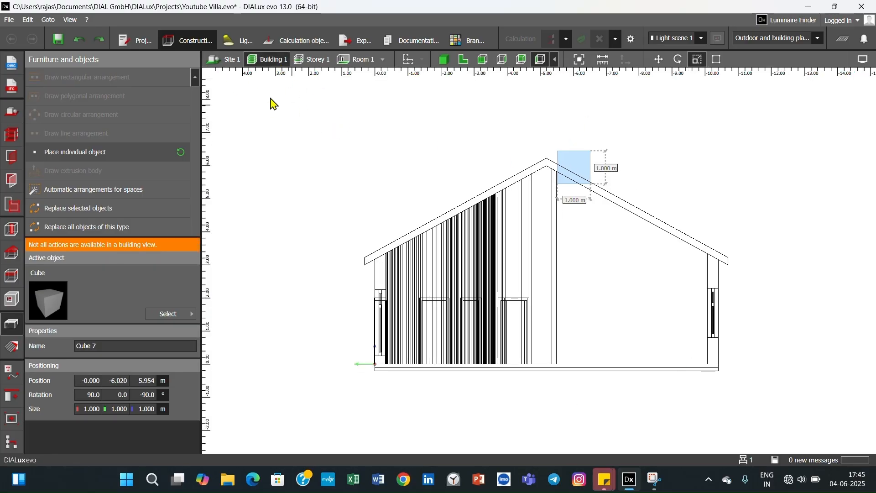
click(233, 60)
right_click(590, 158)
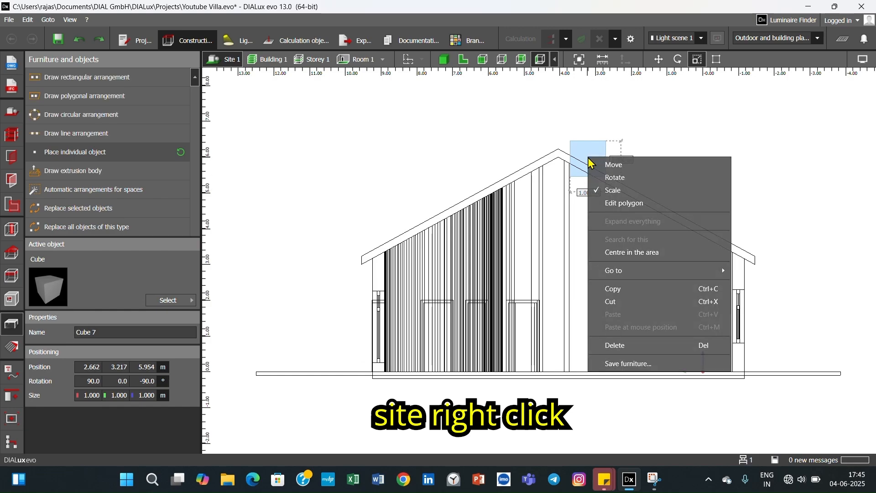
click(613, 190)
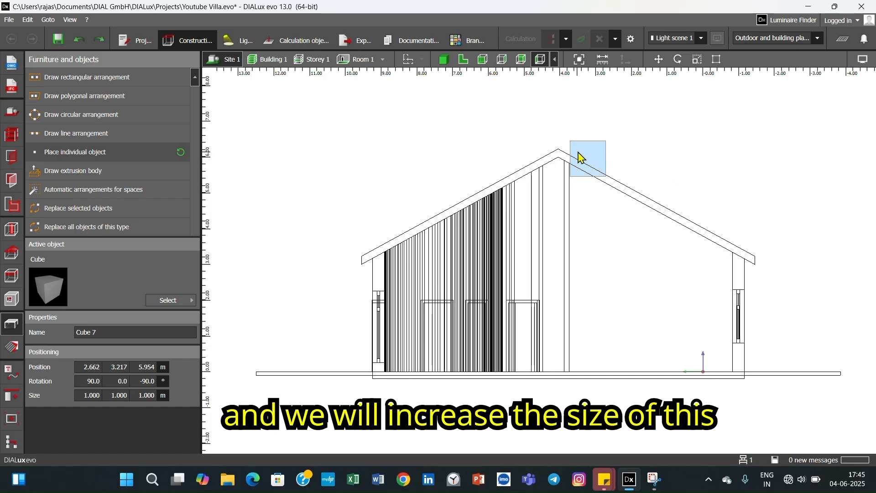
right_click(579, 152)
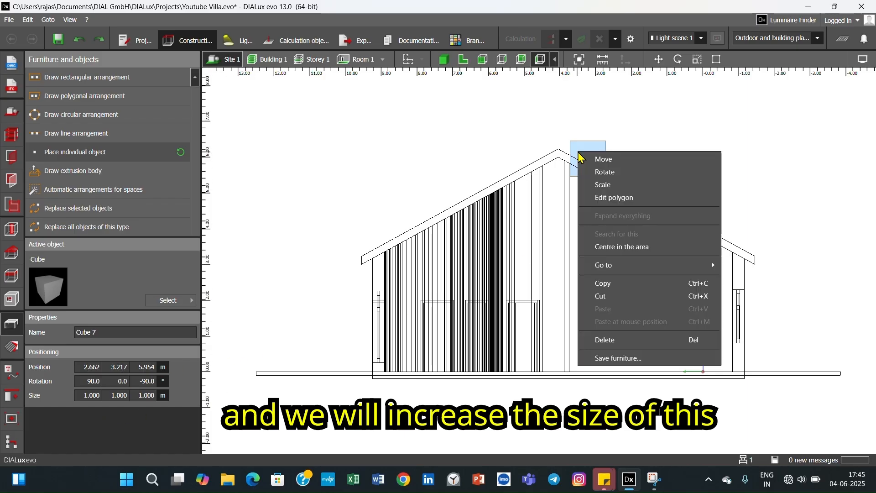
click(606, 185)
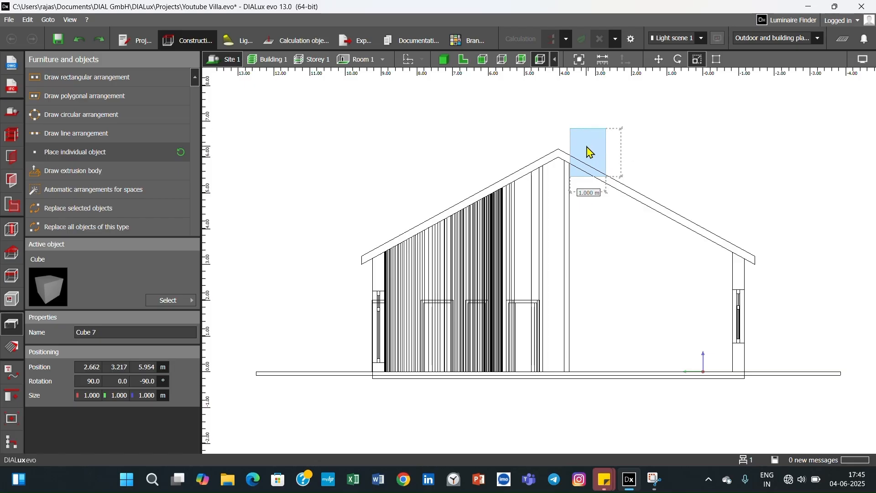
drag(587, 146, 587, 146)
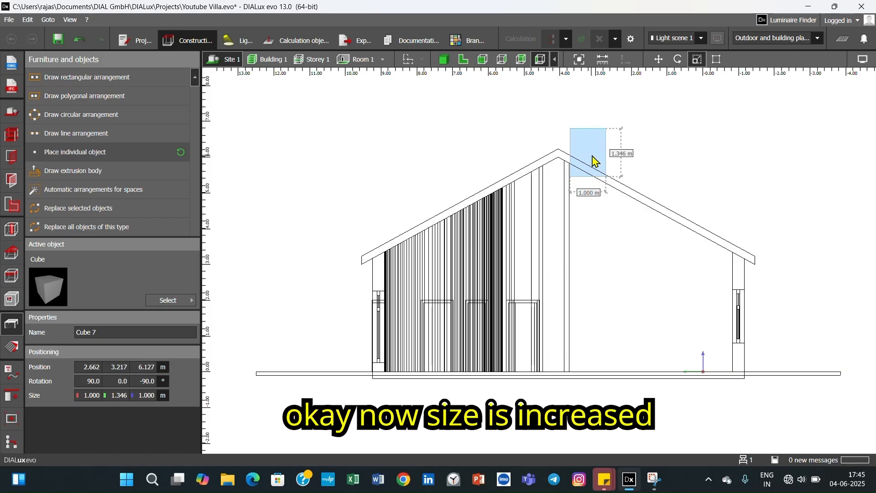
click(692, 208)
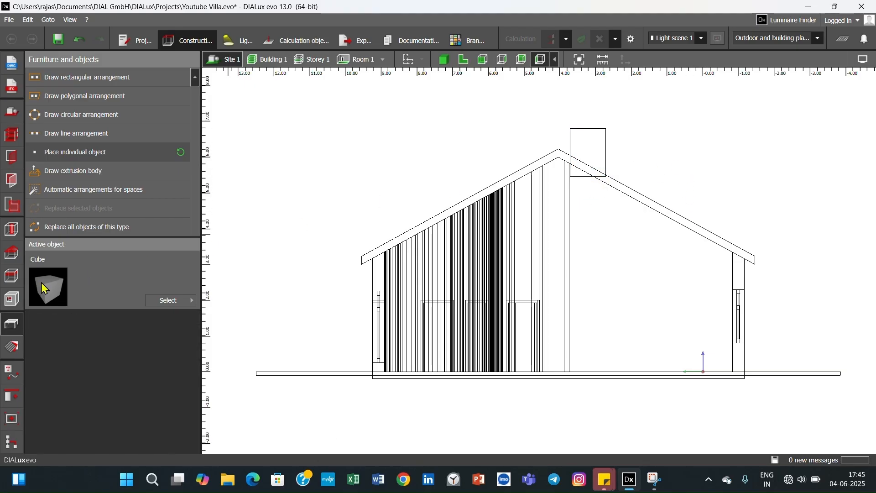
- Place a second 1 m cube overlapping the top of the chimney block, at about Y 3.217 m, Z 6.800 m
click(80, 157)
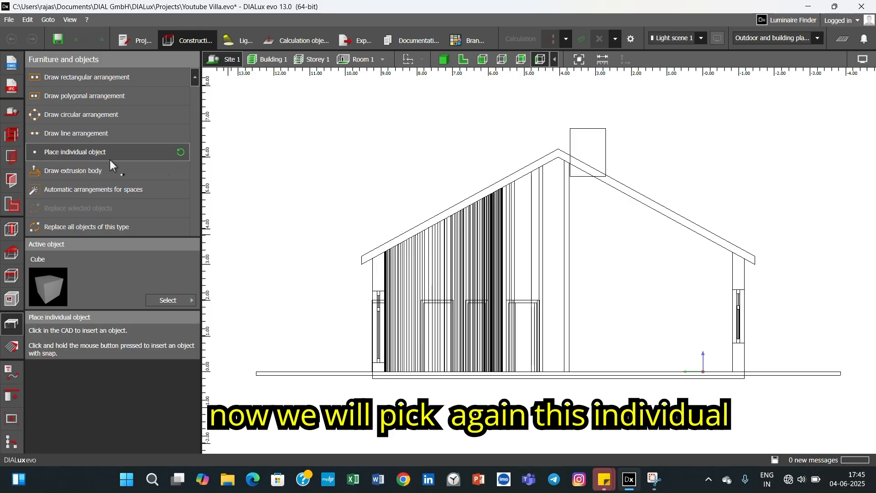
click(592, 133)
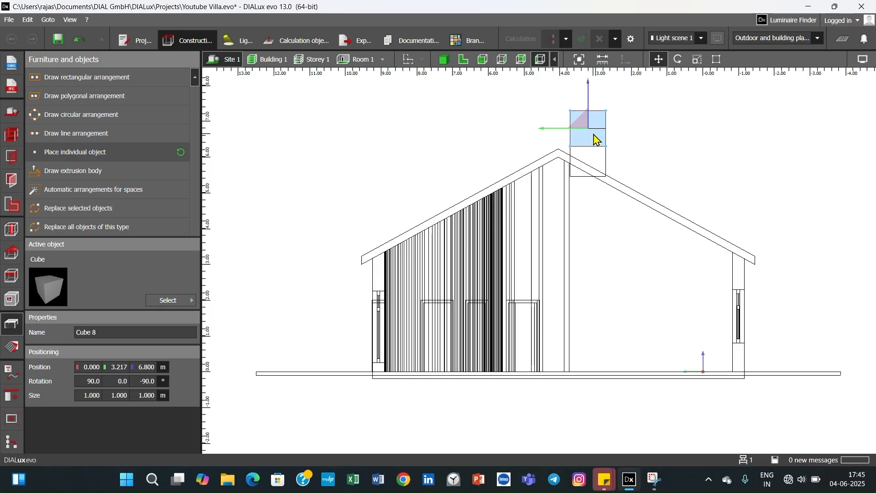
scroll(598, 141, down, 2)
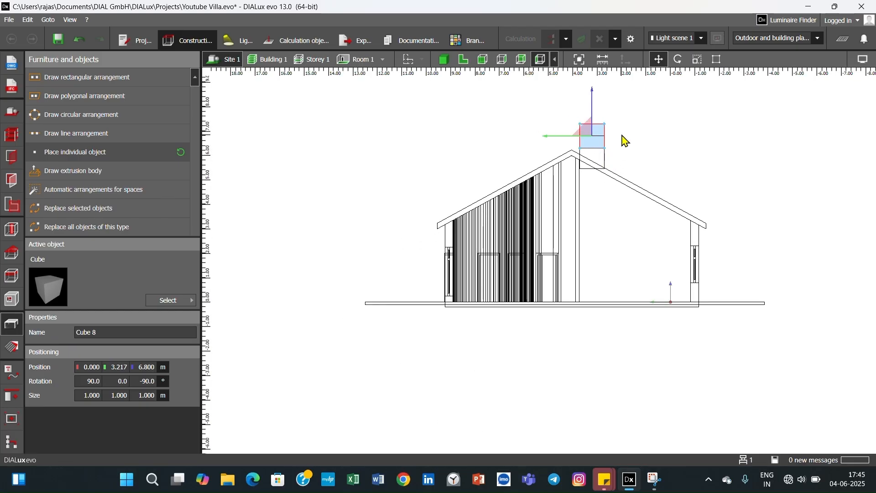
- Move the second cube up so that it sits on top of the chimney block, at about Z 7.300 m
scroll(626, 140, up, 3)
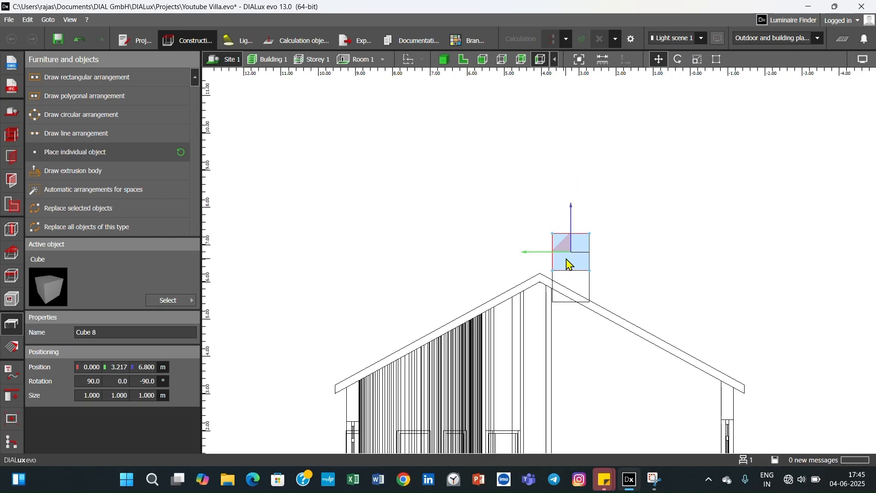
right_click(570, 265)
click(627, 286)
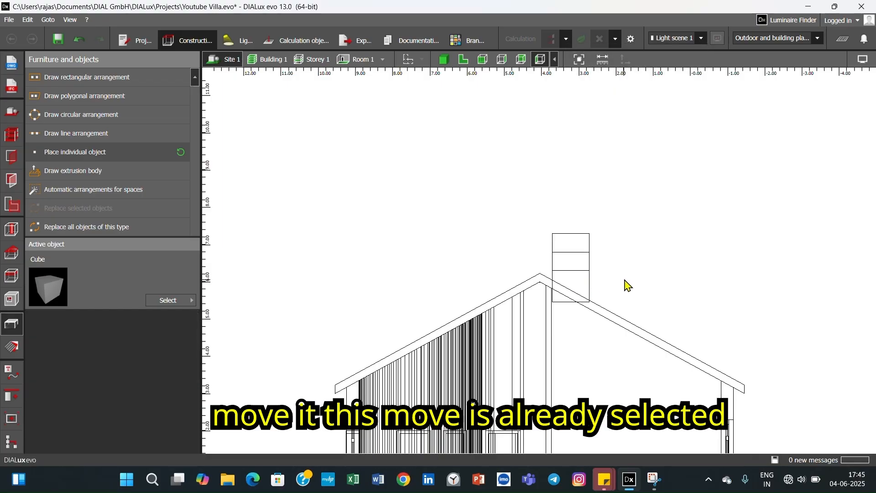
click(580, 251)
right_click(578, 246)
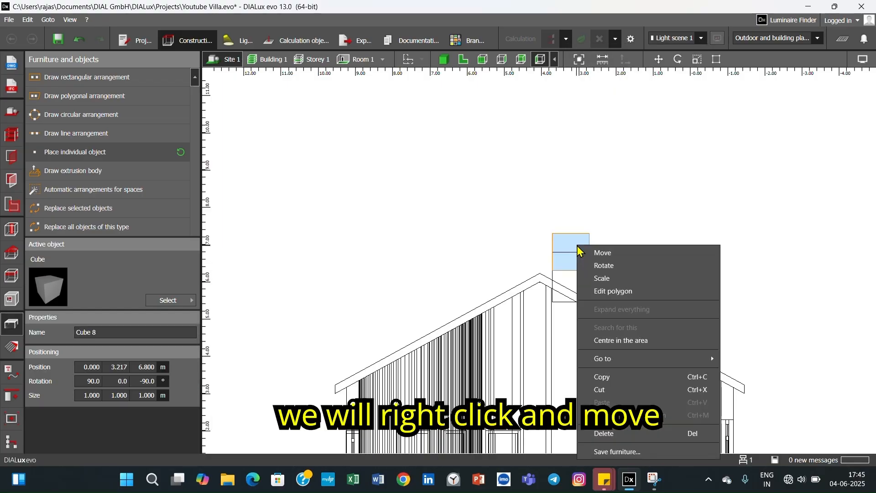
click(601, 253)
drag(581, 239, 575, 222)
click(619, 264)
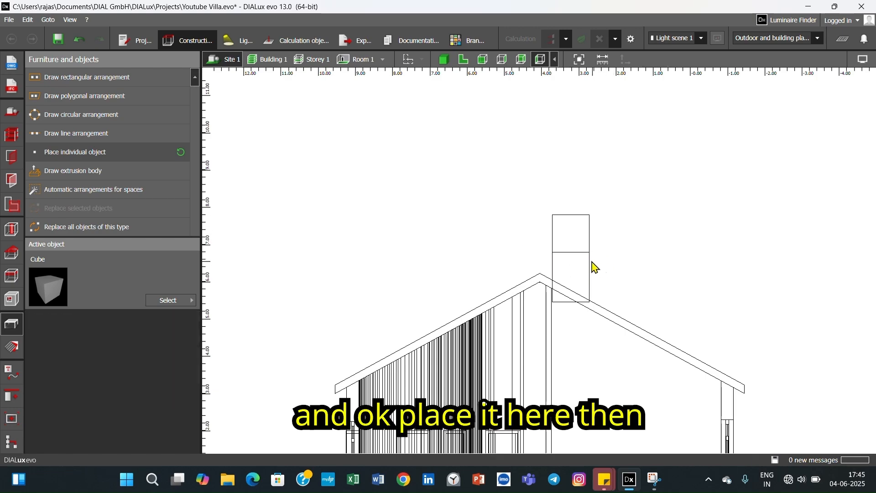
- Scale the top cube down to a height of 0.200 m, keeping its base on the chimney block
click(576, 247)
right_click(576, 247)
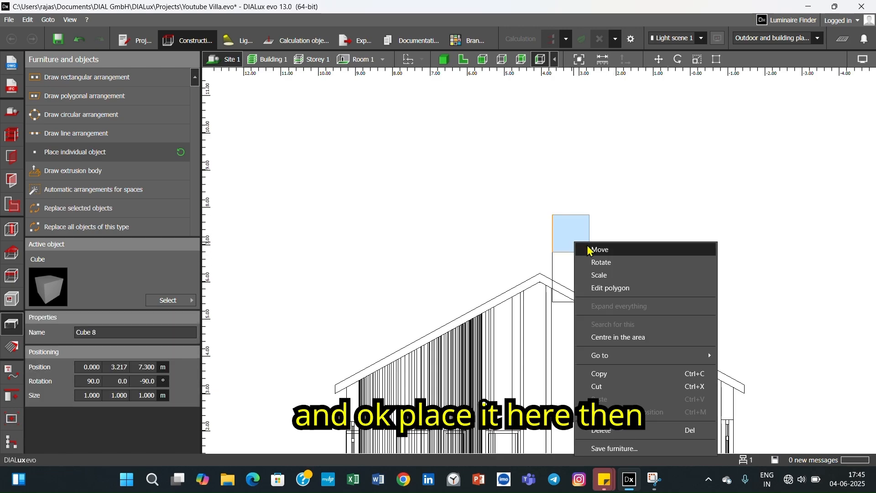
click(602, 276)
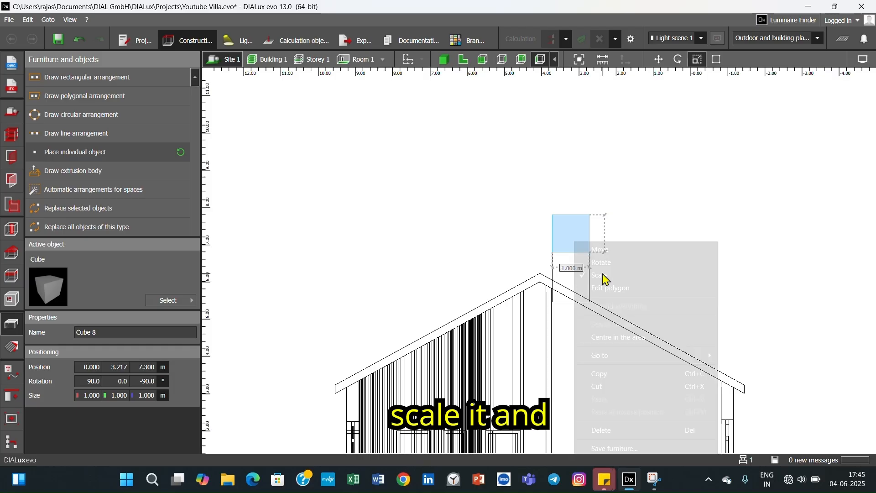
click(572, 221)
right_click(574, 228)
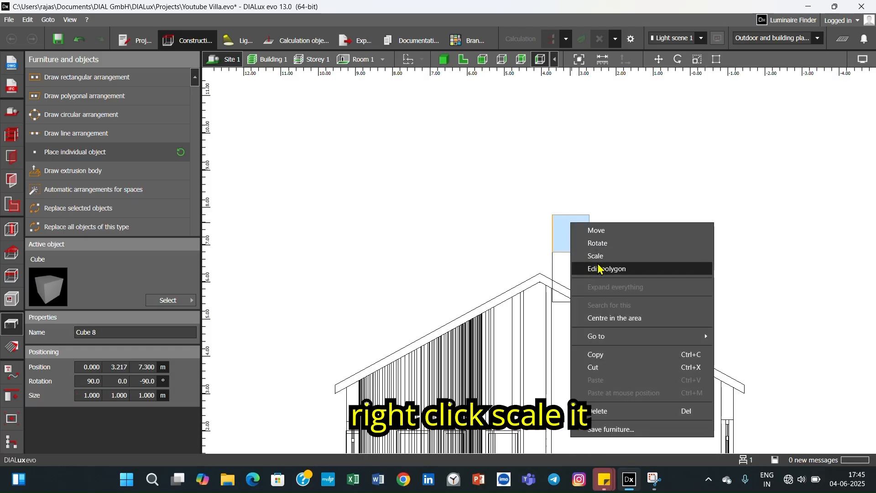
click(598, 255)
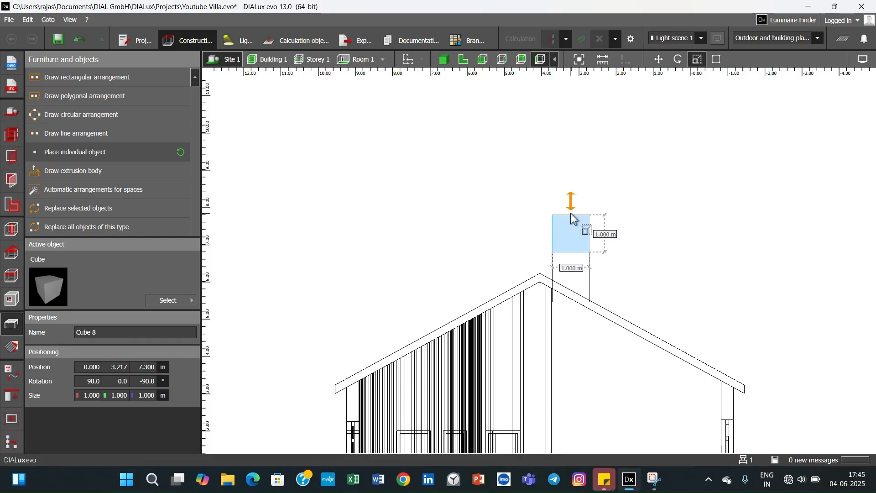
drag(575, 225, 576, 251)
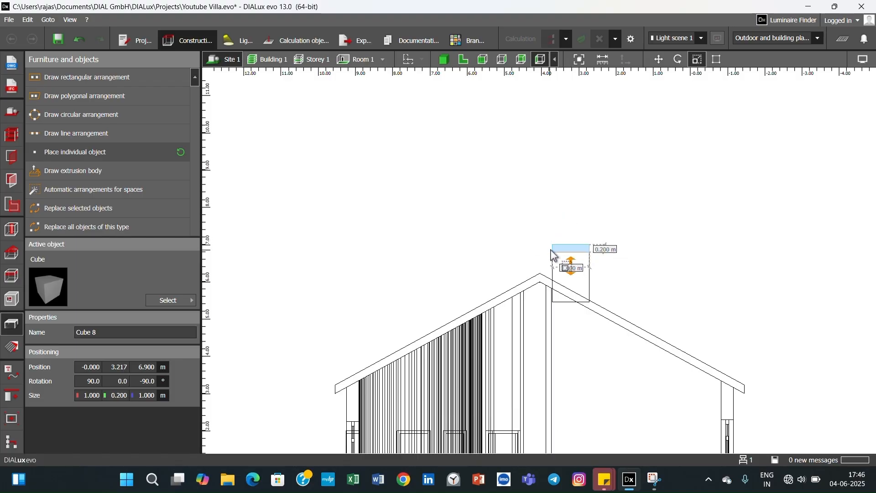
- Widen the cap slab to 1.200 m so that it overhangs both sides of the chimney block, at about Y 3.200 m
drag(554, 253, 546, 251)
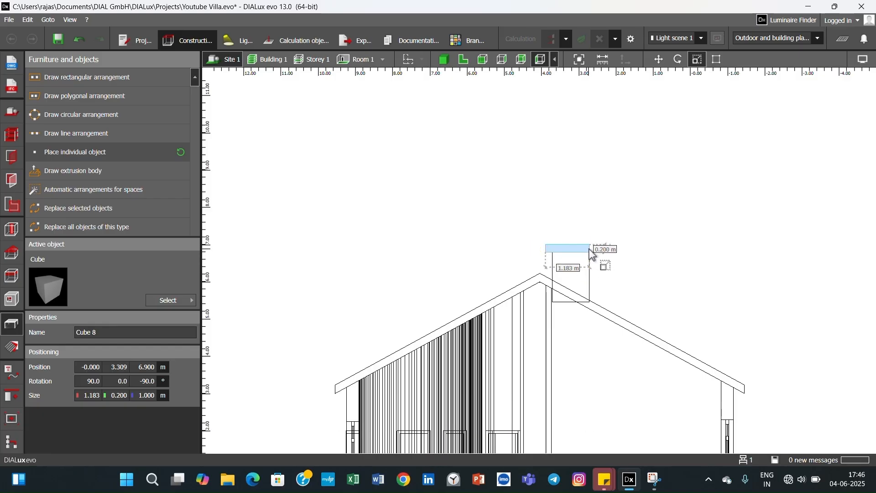
scroll(593, 255, up, 2)
drag(591, 255, 601, 256)
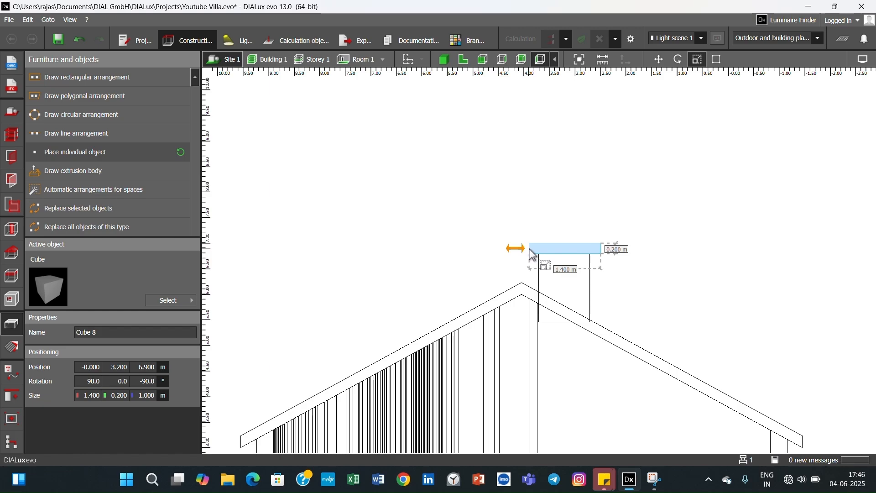
drag(535, 255, 538, 256)
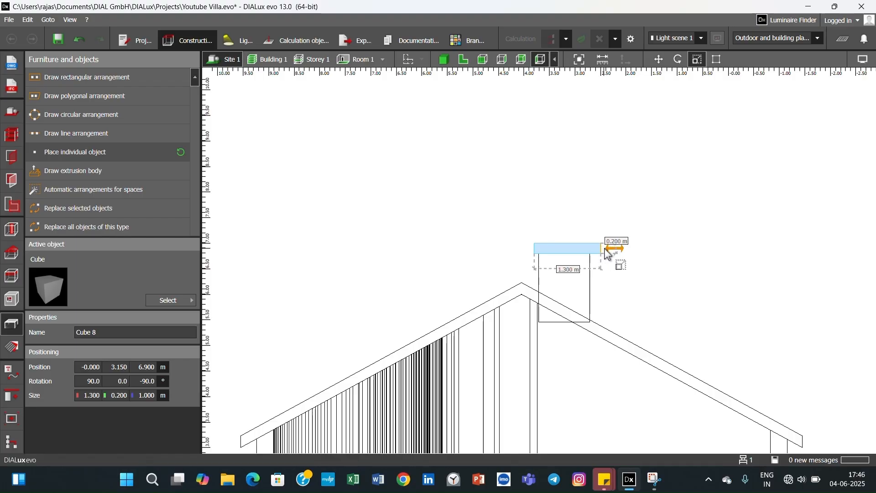
drag(601, 255, 626, 269)
click(629, 293)
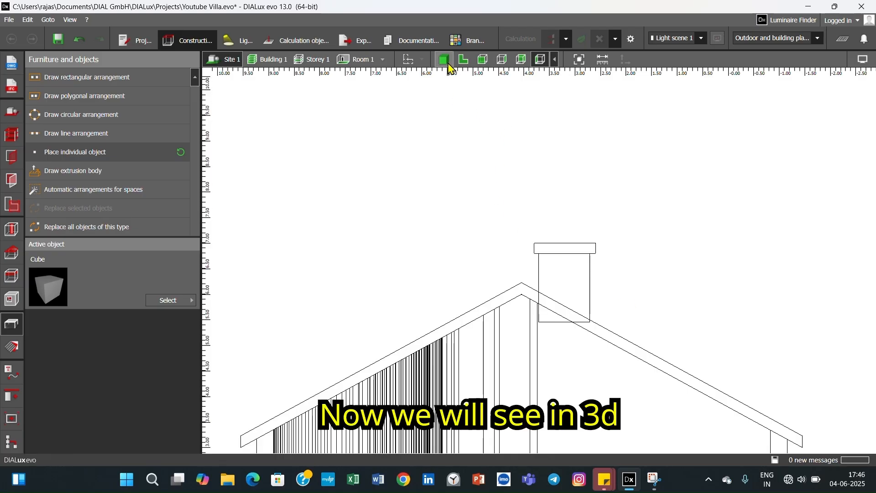
- In the 3D view, move the cap slab toward the chimney block, to about X 0.500 m, Y 2.900 m, Z 7.480 m
click(448, 65)
drag(580, 269, 541, 297)
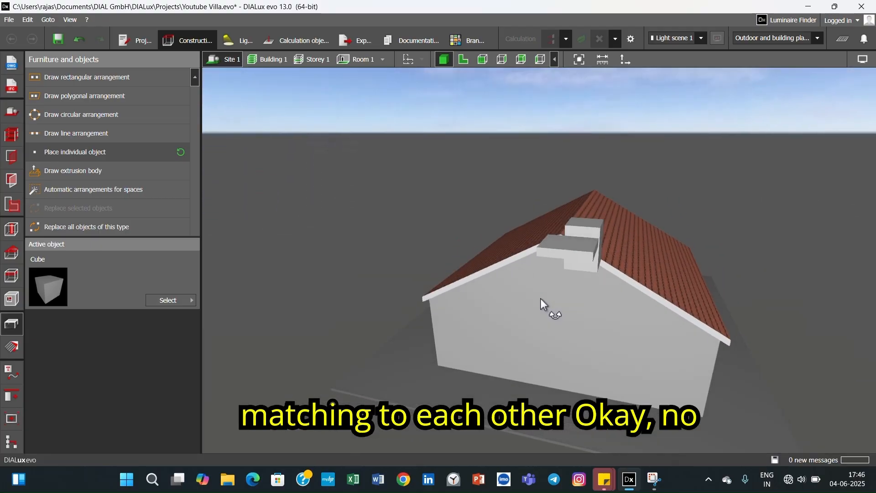
click(571, 256)
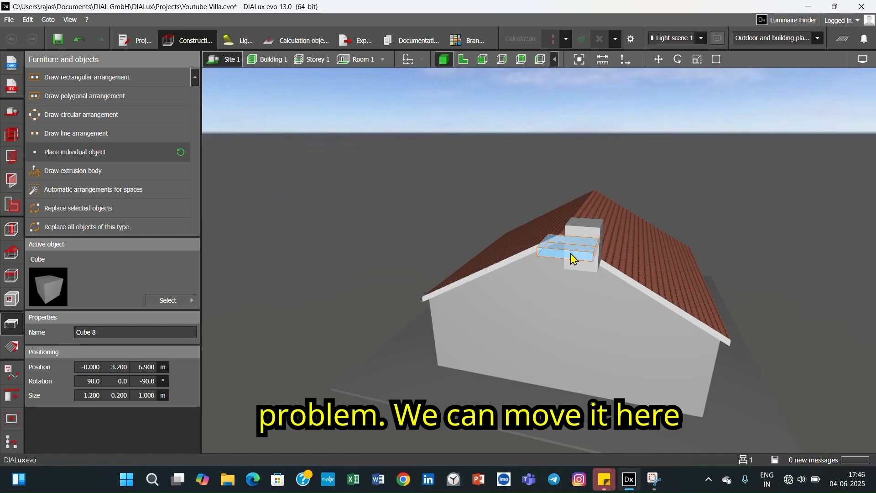
right_click(572, 256)
click(599, 45)
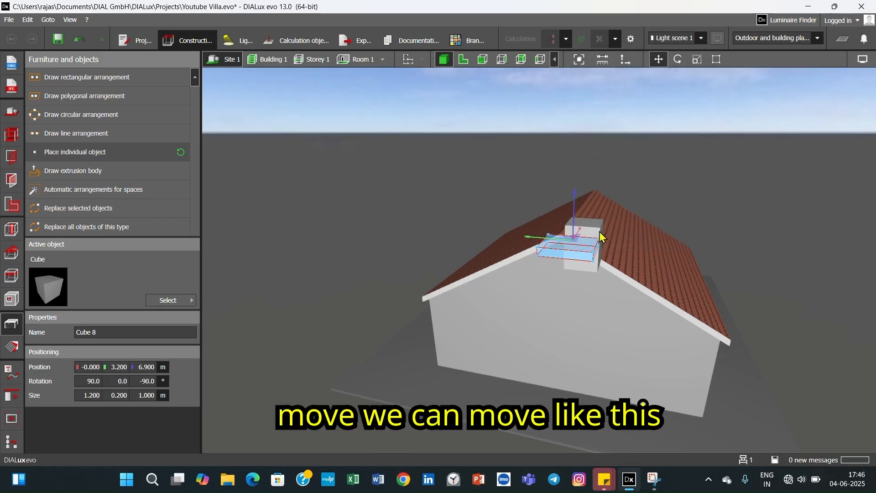
drag(579, 242, 600, 204)
drag(572, 214, 590, 206)
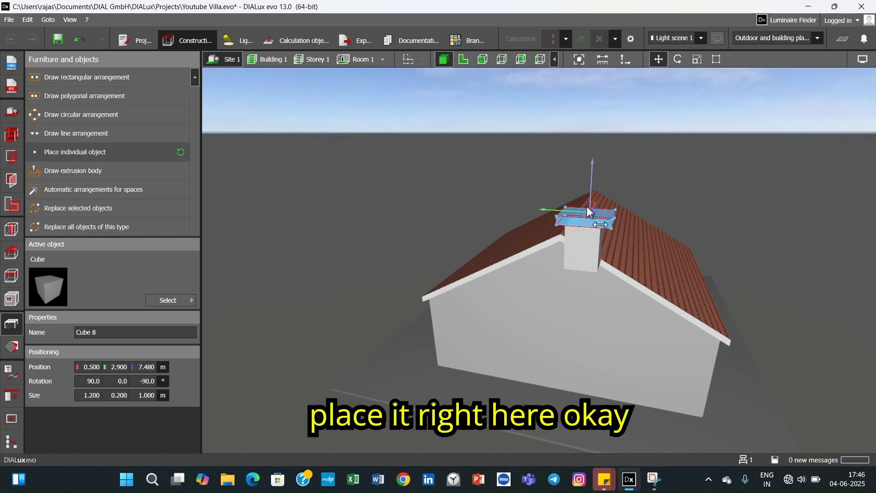
click(634, 227)
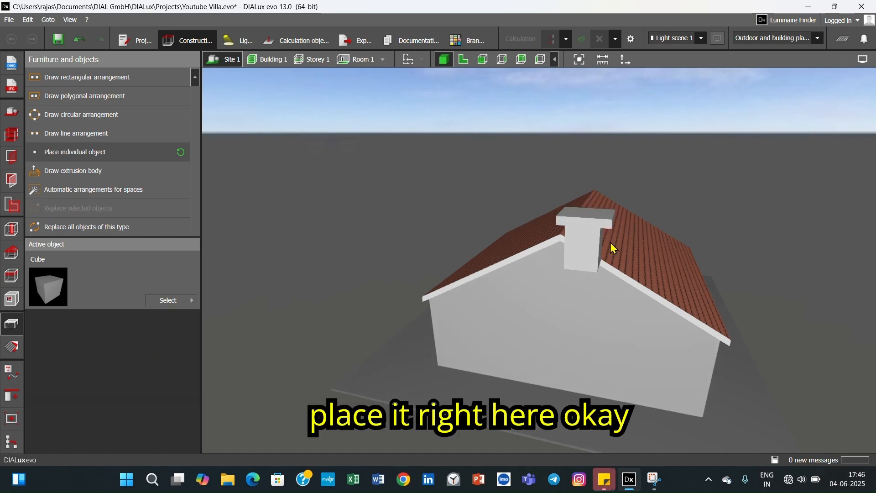
- Shift the cap slab along the Y axis to about 3.000 m
click(598, 223)
right_click(601, 223)
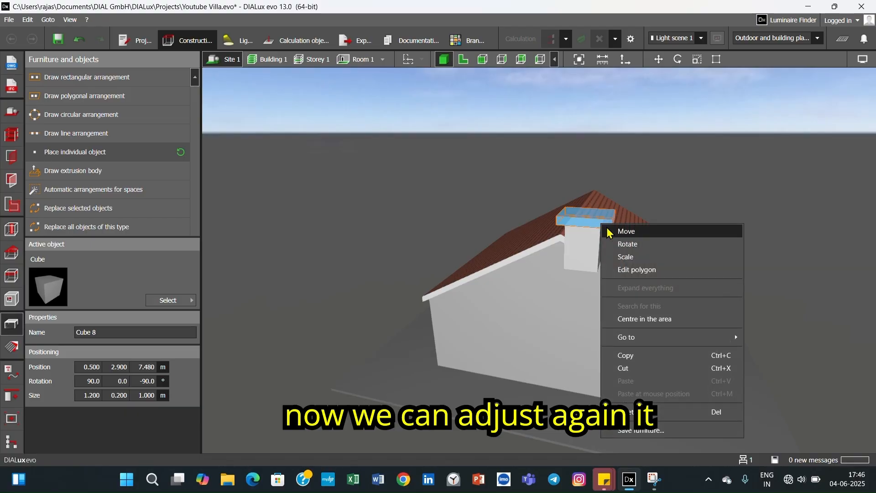
click(607, 230)
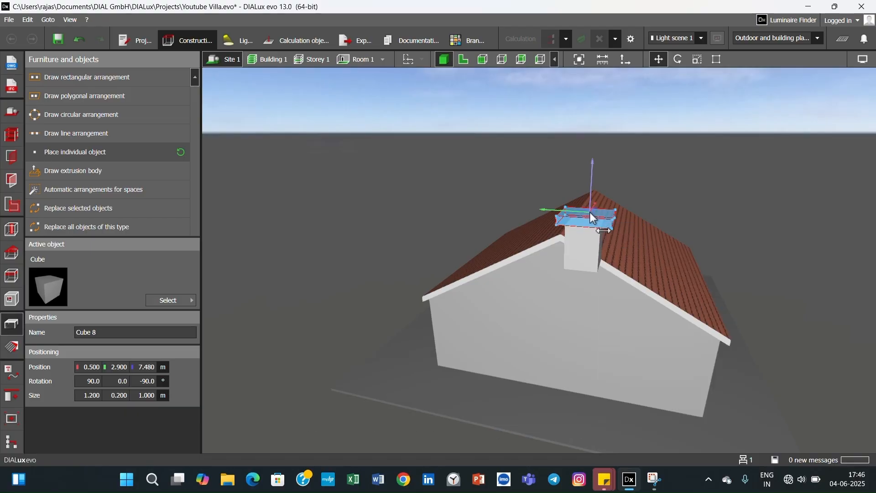
drag(586, 215, 580, 216)
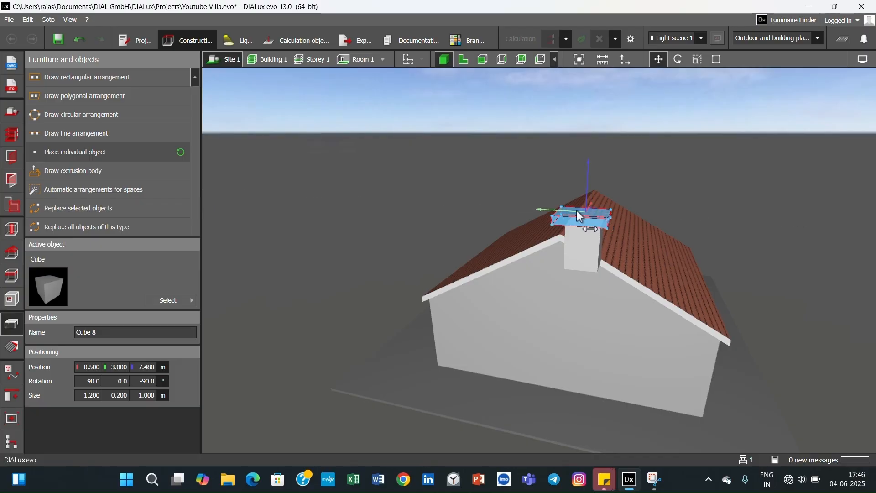
click(637, 265)
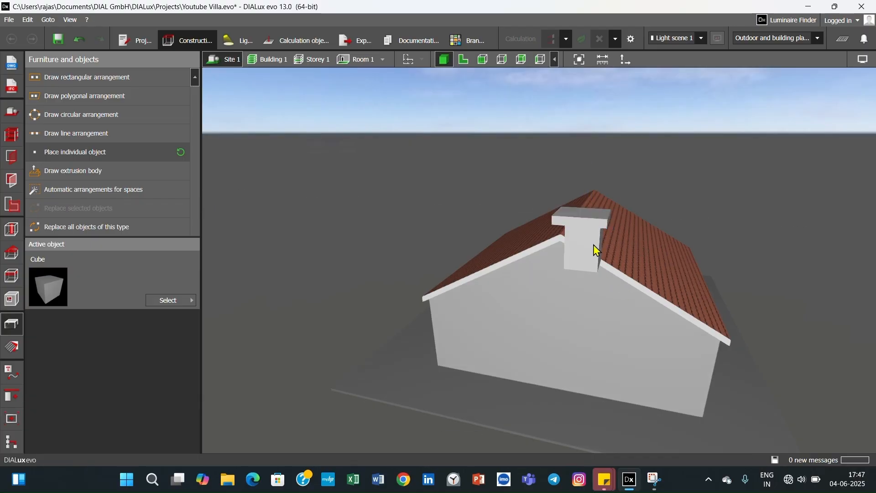
click(585, 226)
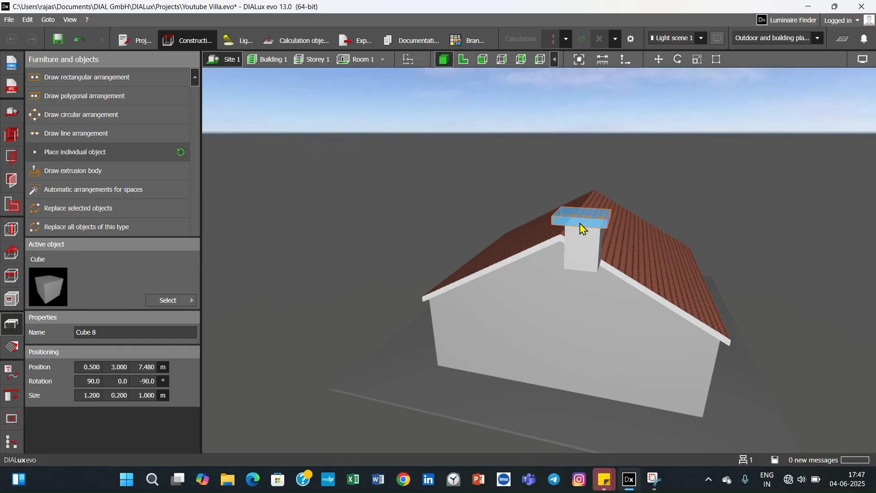
click(542, 63)
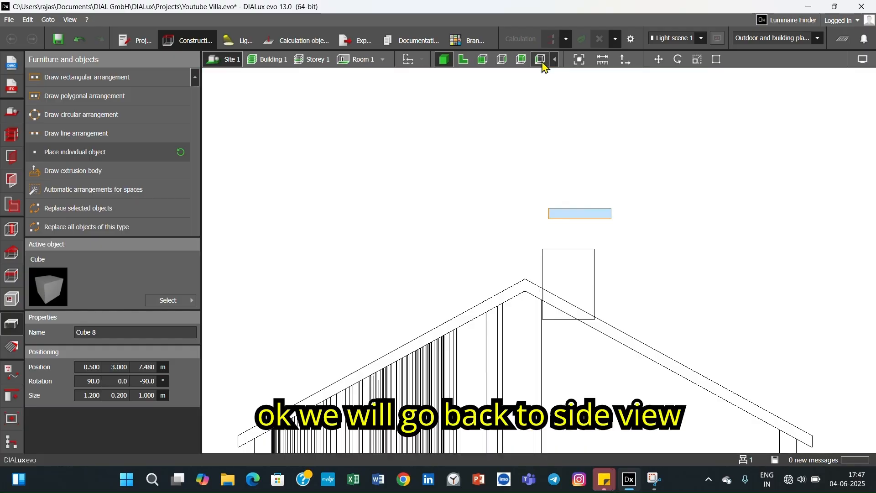
right_click(574, 222)
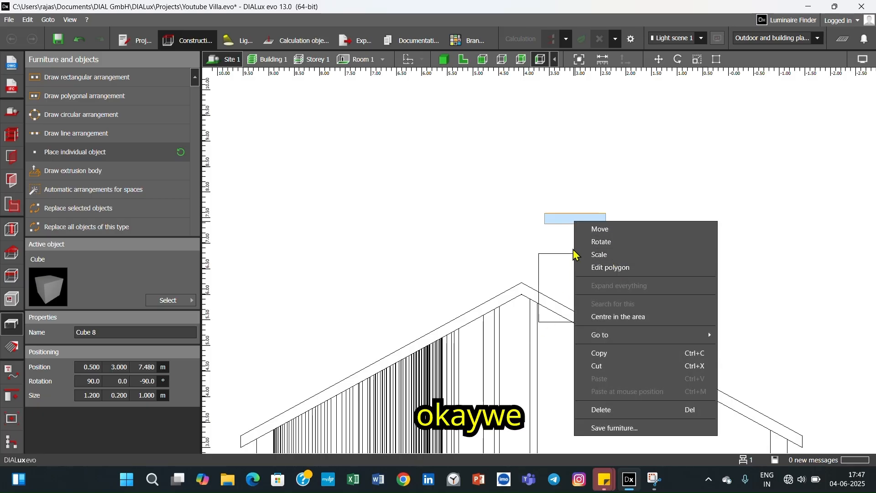
click(444, 60)
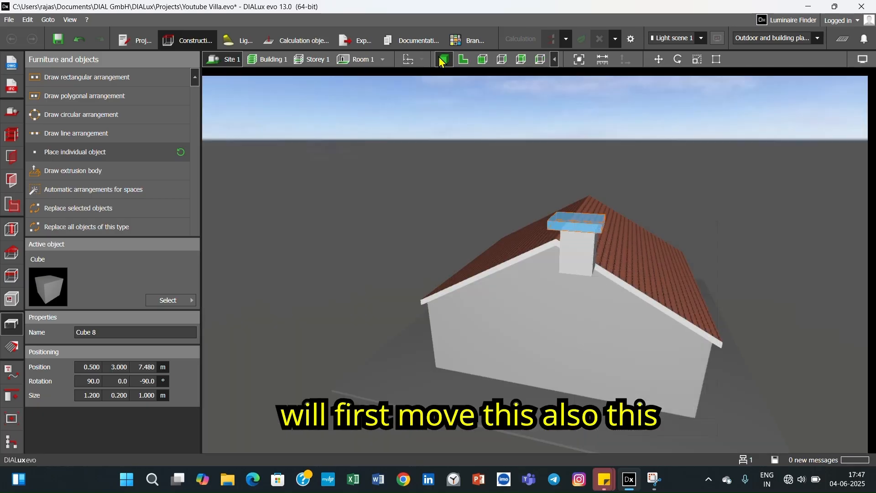
- Move the 1.346 m high chimney block along the X axis onto the tiled roof, to about X 4.000 m
click(587, 255)
scroll(602, 264, down, 2)
scroll(593, 271, up, 2)
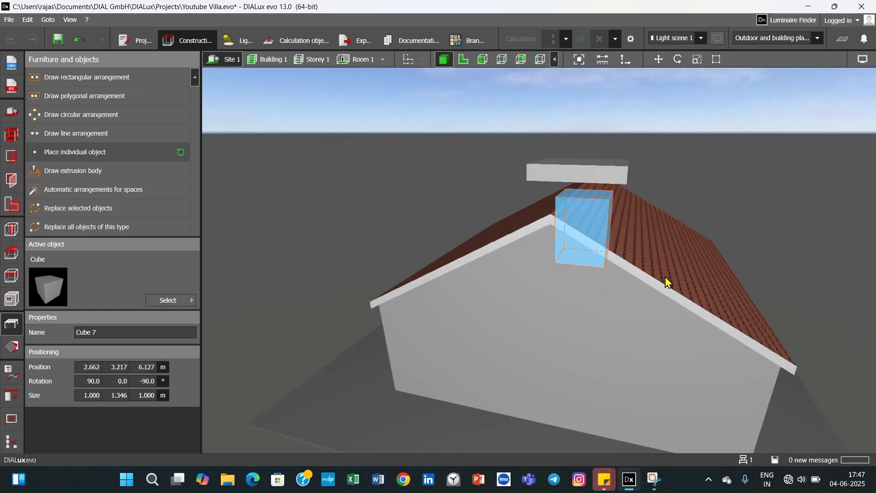
right_drag(666, 277, 533, 278)
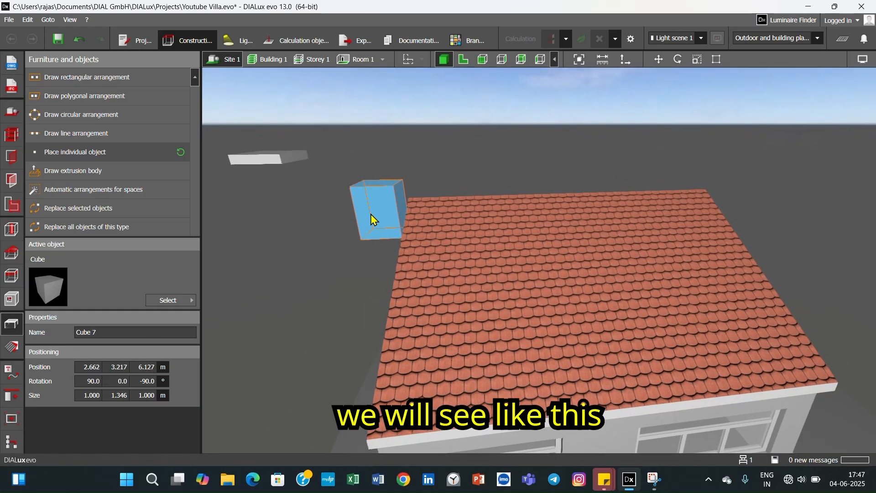
right_click(383, 220)
click(391, 223)
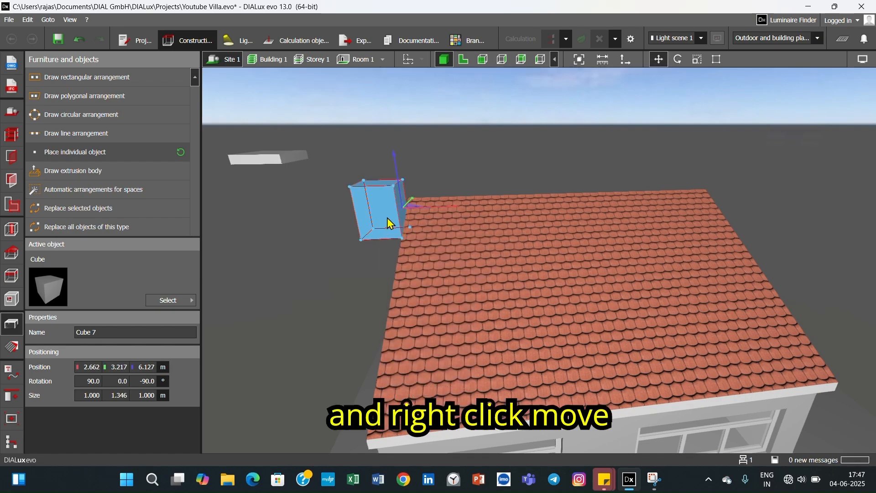
right_drag(388, 221, 424, 208)
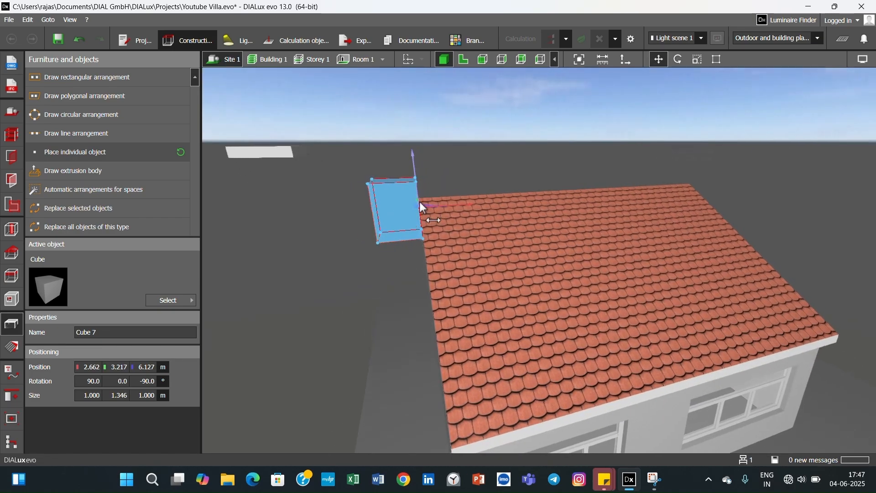
drag(427, 206, 483, 222)
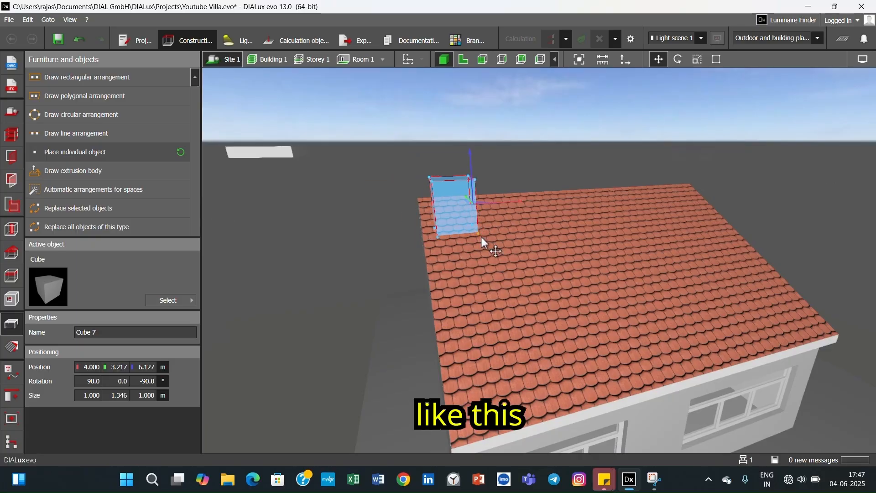
click(412, 187)
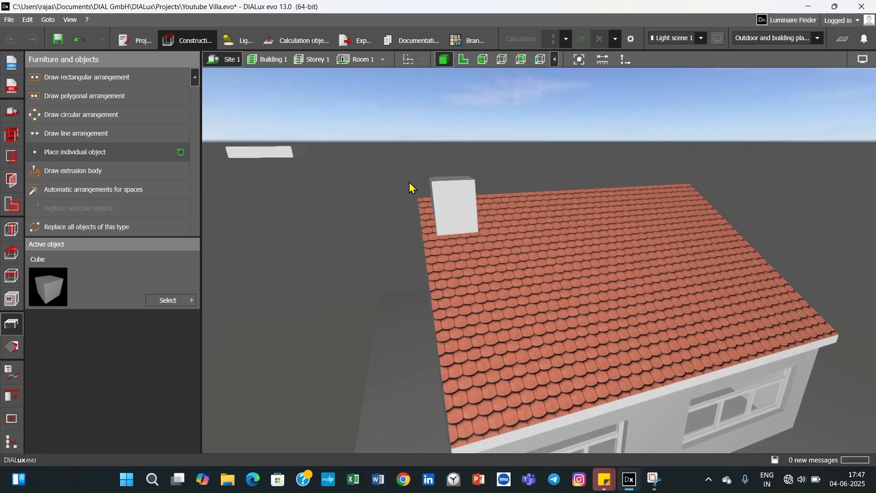
- Move the cap slab along the X axis to about 4.000 m and lower it onto the chimney block
click(238, 154)
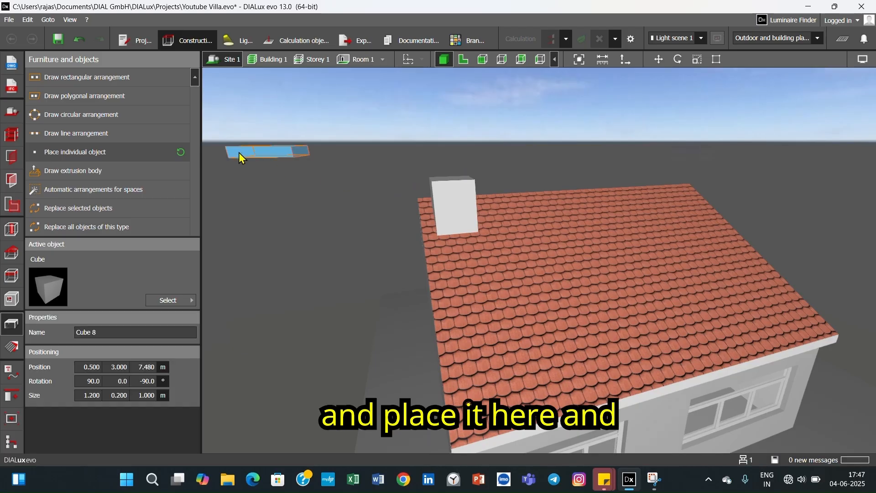
right_click(239, 152)
click(265, 160)
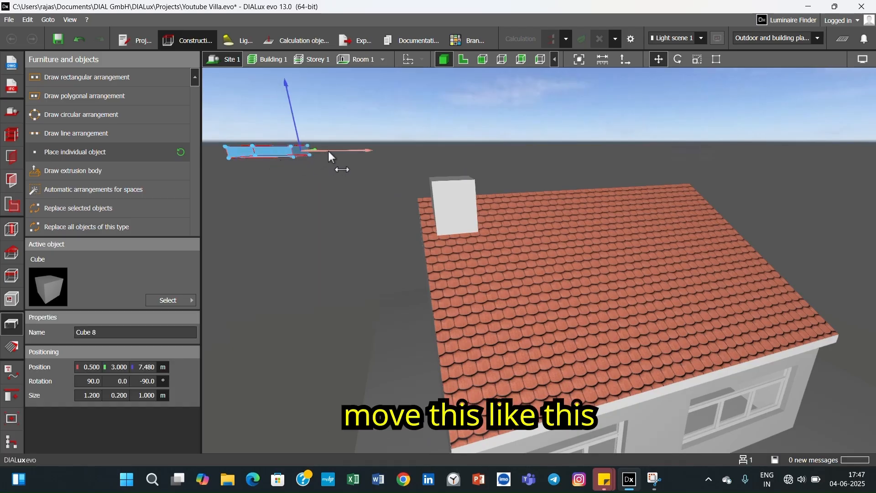
click(489, 167)
drag(473, 136, 475, 154)
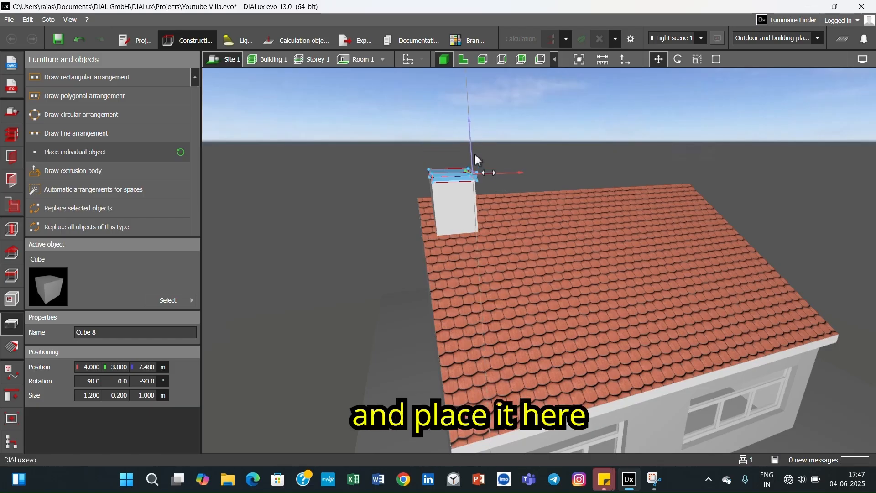
click(362, 204)
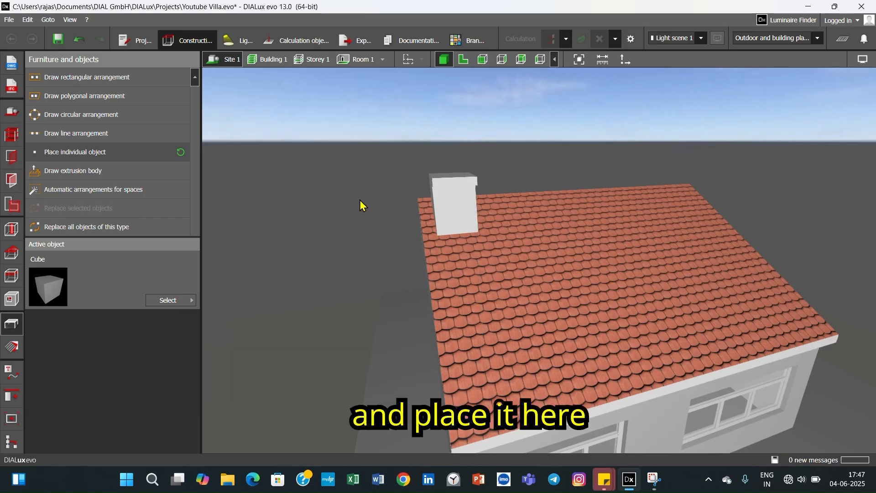
right_click(464, 182)
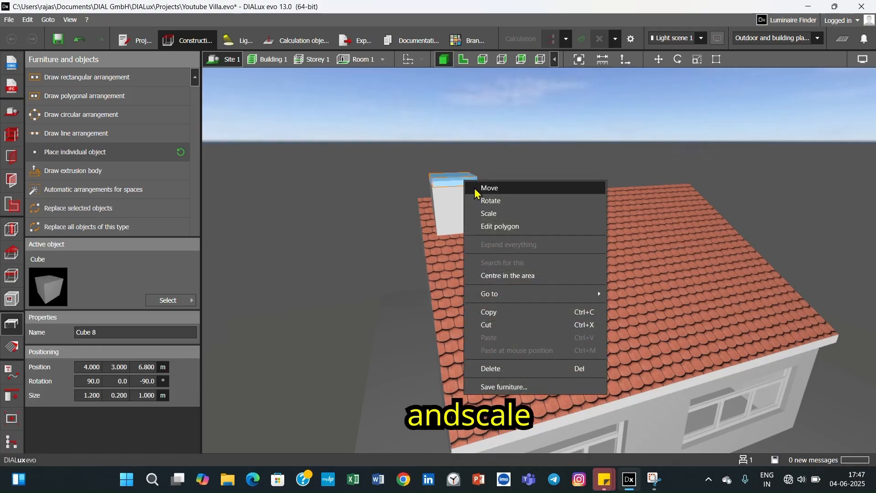
click(485, 215)
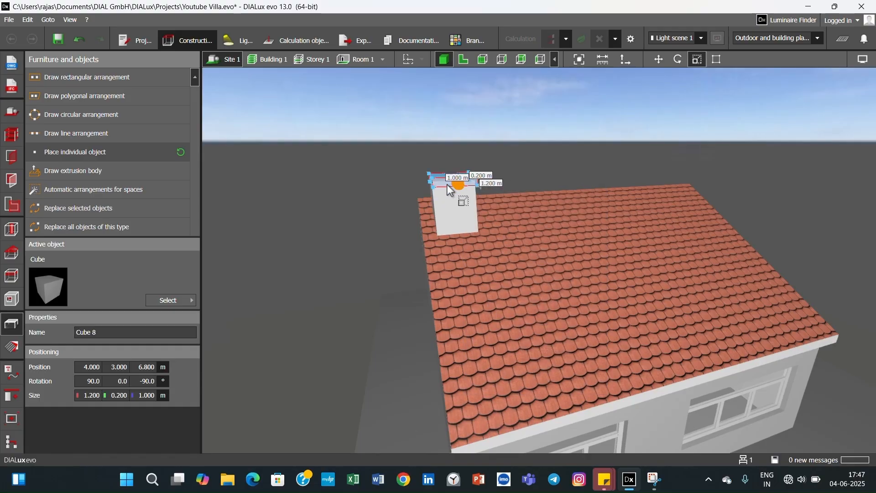
click(376, 210)
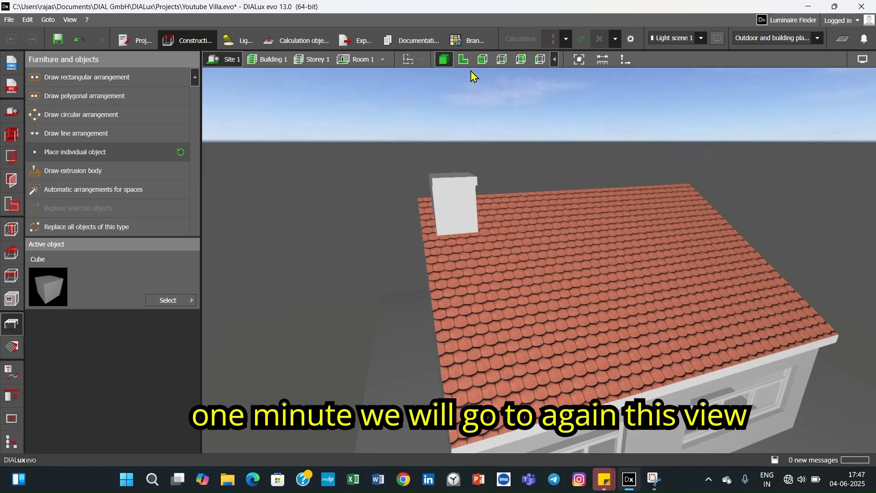
- In the side elevation, move the cap slab along the Y axis to about 3.217 m, centred over the chimney block
click(463, 59)
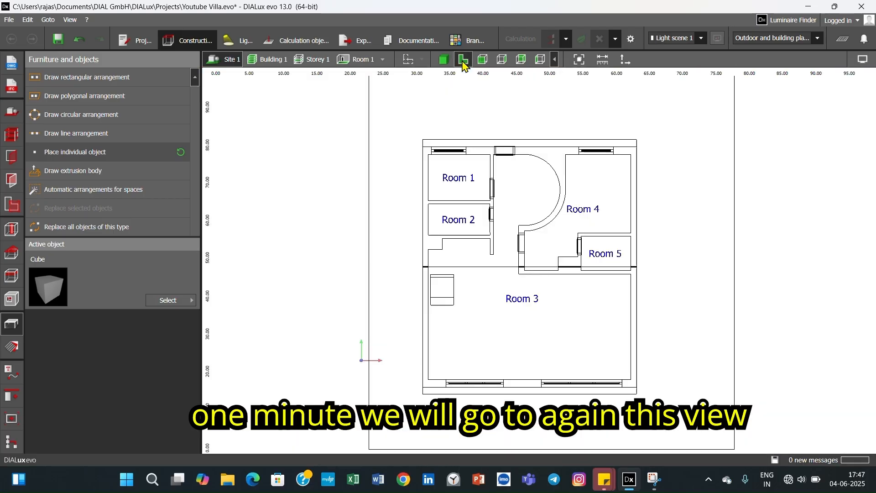
click(541, 59)
click(599, 256)
right_click(600, 258)
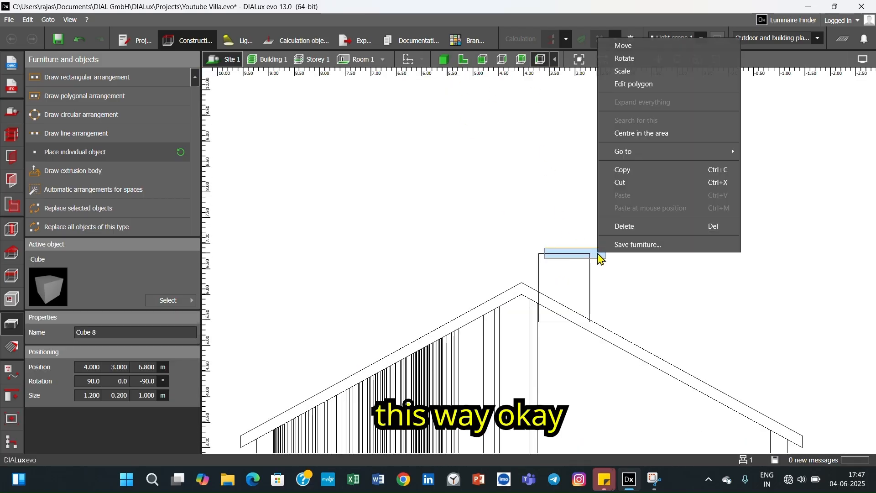
click(635, 47)
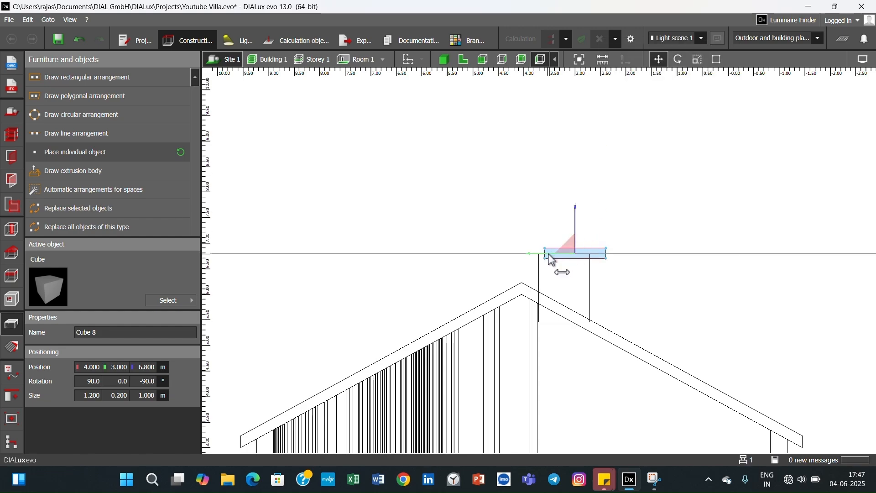
drag(548, 254, 541, 256)
click(628, 256)
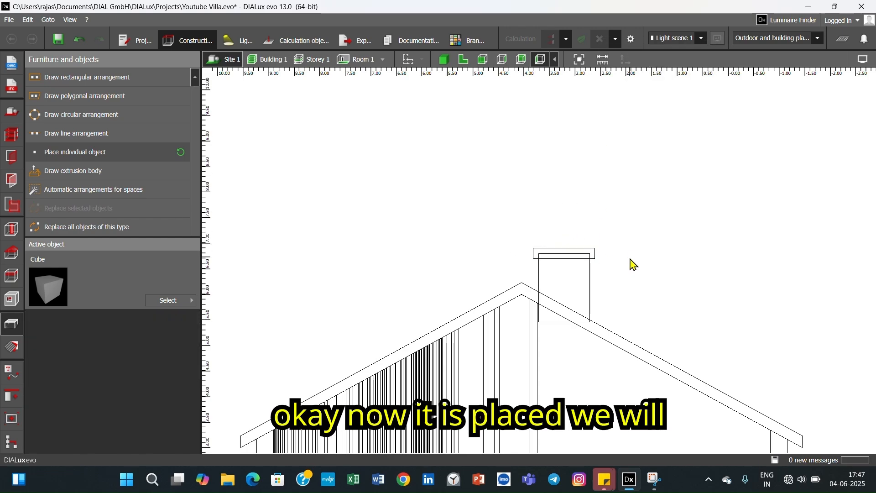
- Try to raise the chimney block to about Z 6.219 m and undo the move
right_click(582, 257)
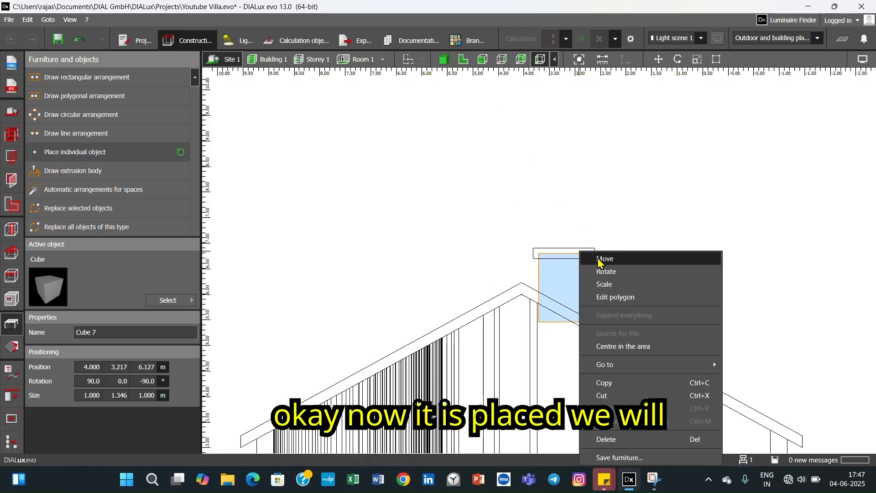
click(598, 256)
drag(568, 249, 568, 243)
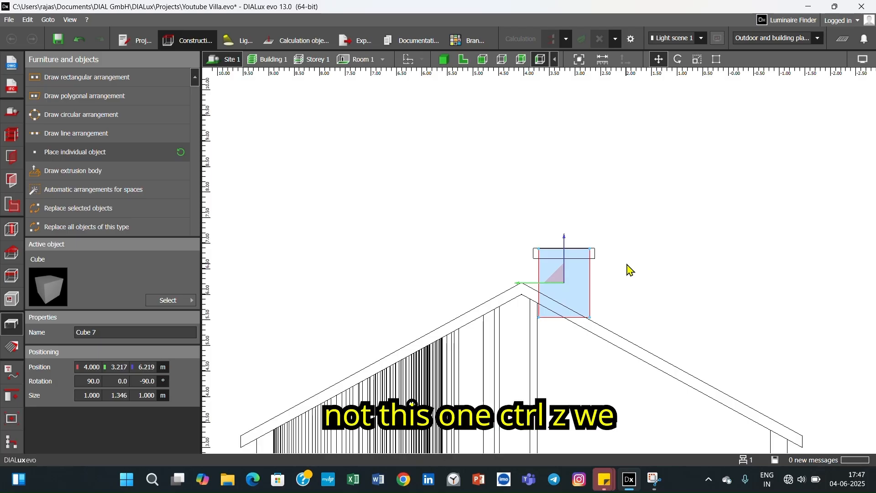
key(ctrl+z)
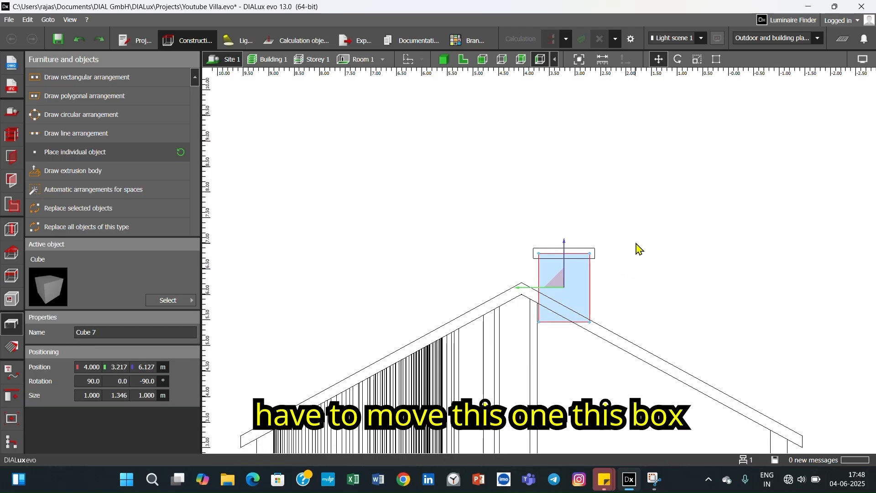
- Raise the cap slab above the chimney block to about Z 6.870 m
click(595, 257)
click(594, 259)
right_click(595, 259)
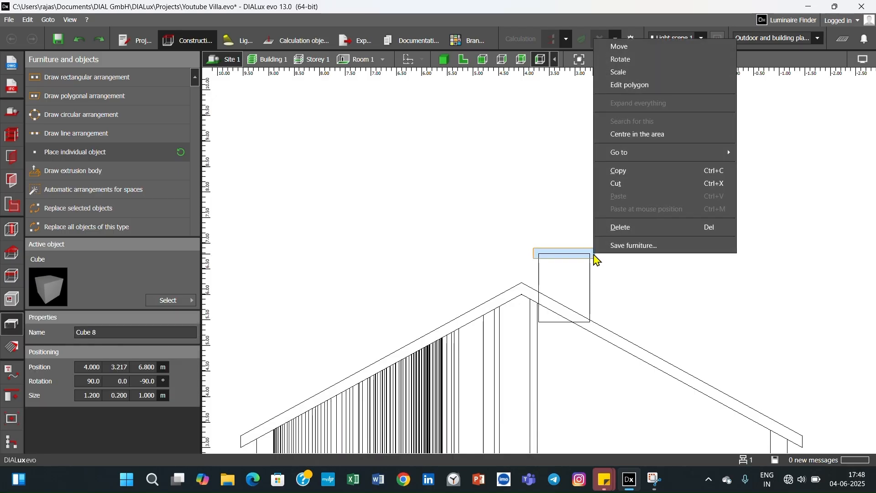
click(620, 46)
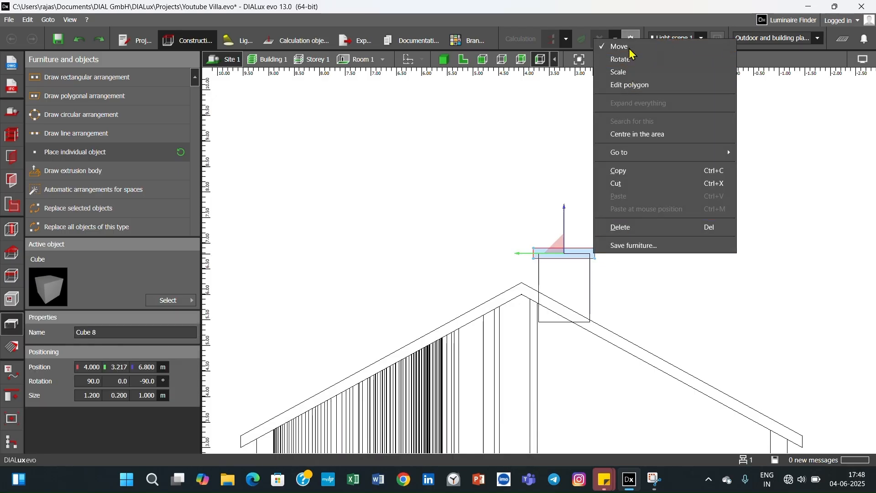
drag(566, 228, 572, 236)
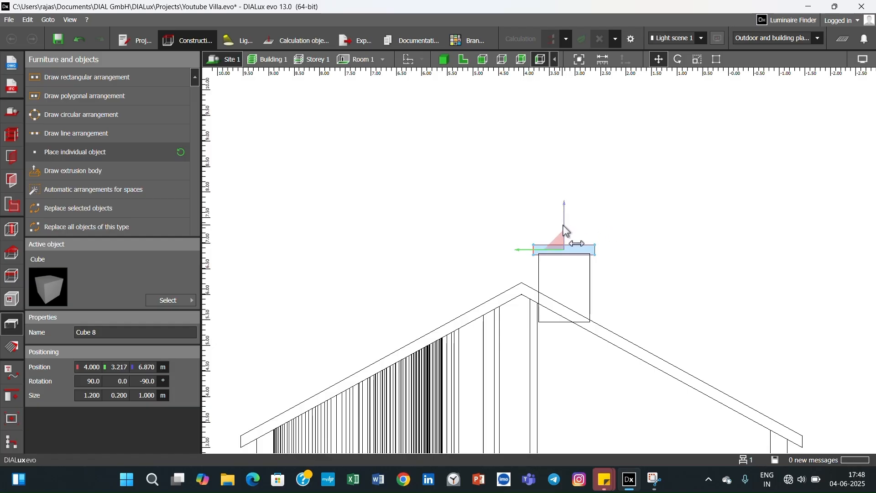
click(669, 242)
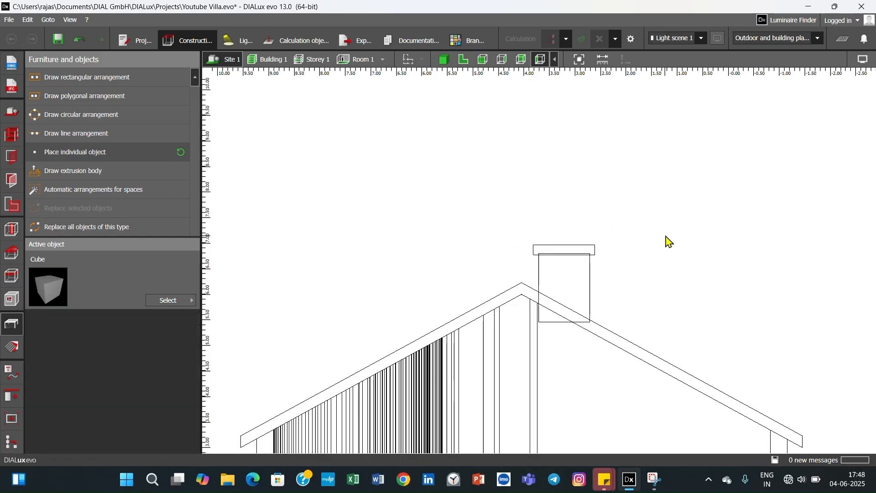
- Nudge the cap slab further up to Z 6.920 m, clear of the chimney block
right_click(593, 252)
click(614, 258)
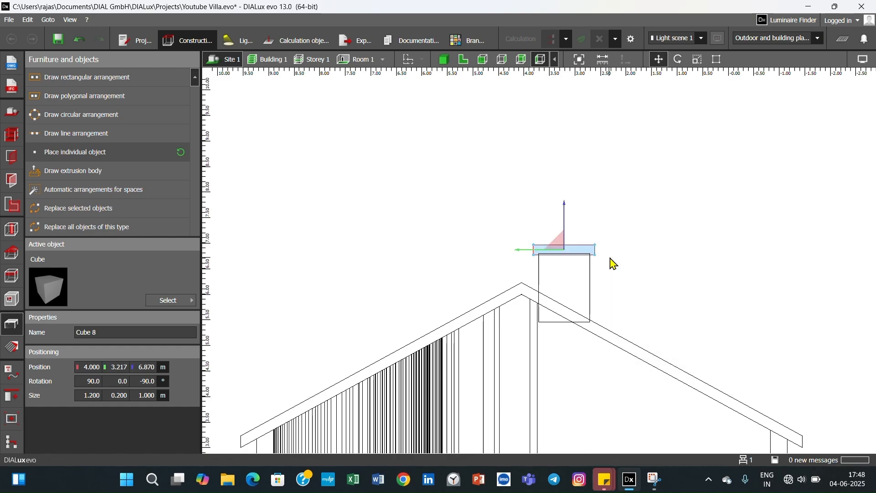
key(ctrl+z)
key(Down)
key(Up)
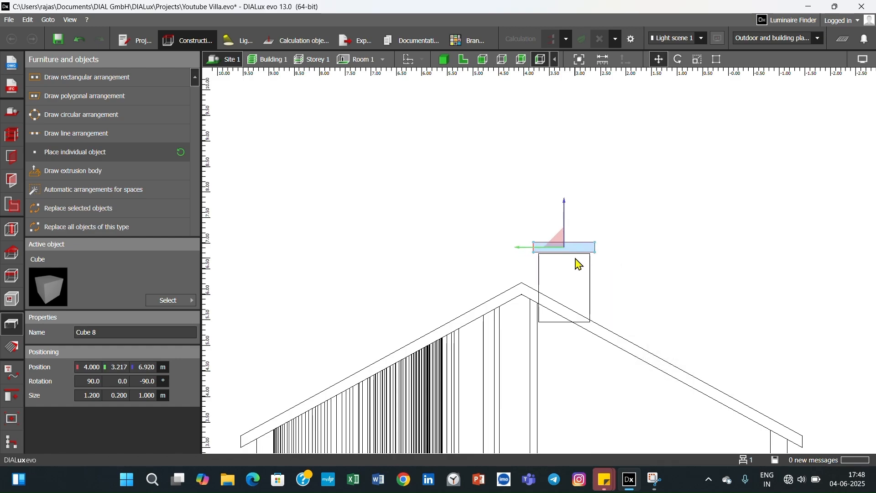
click(632, 268)
- Scale the chimney block's height to about 1.372 m so its upper edge meets the underside of the cap slab
click(569, 278)
right_click(569, 278)
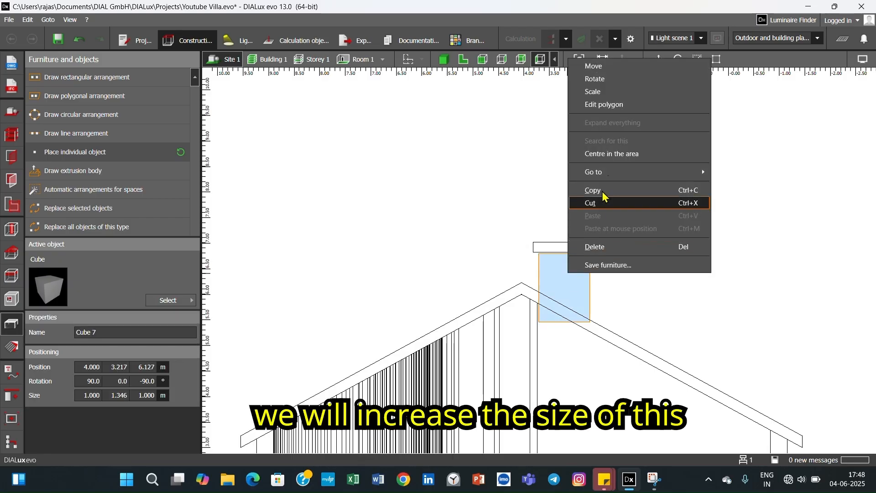
click(607, 92)
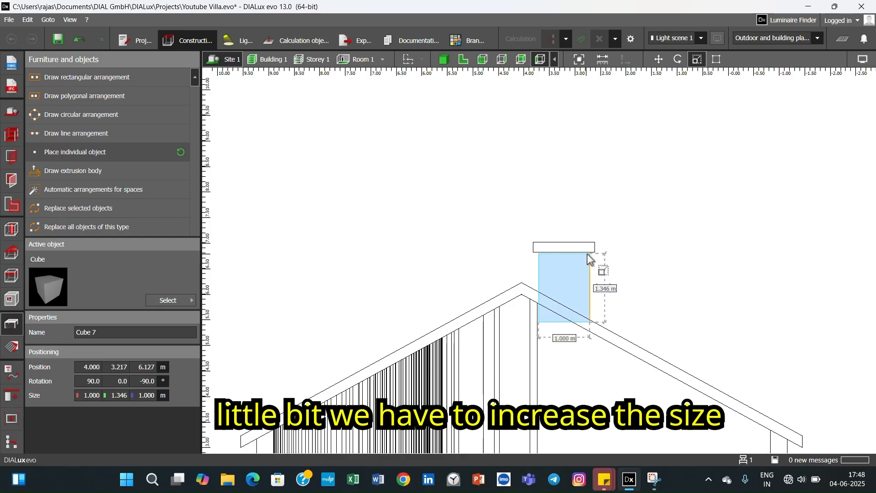
scroll(591, 259, up, 5)
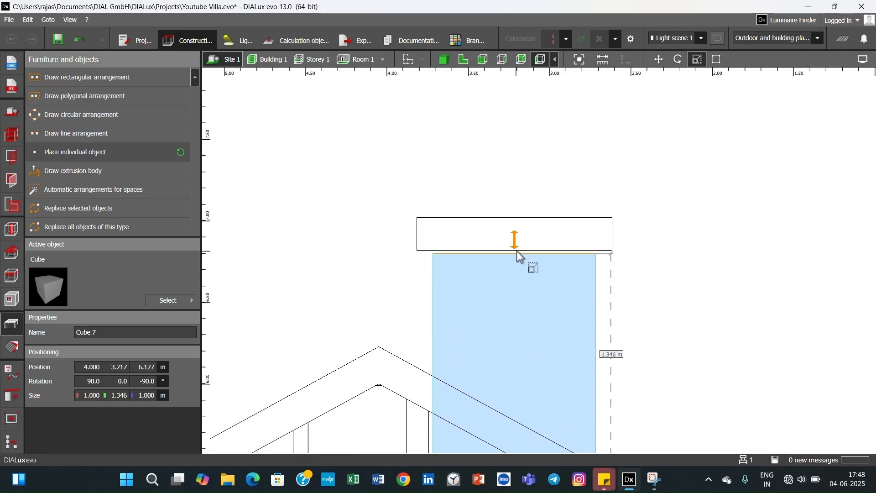
drag(513, 254, 515, 249)
click(665, 270)
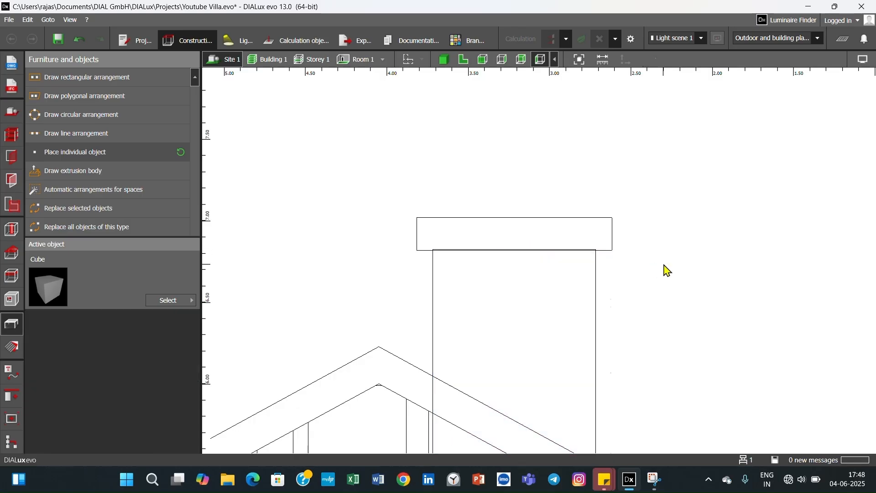
scroll(666, 271, down, 4)
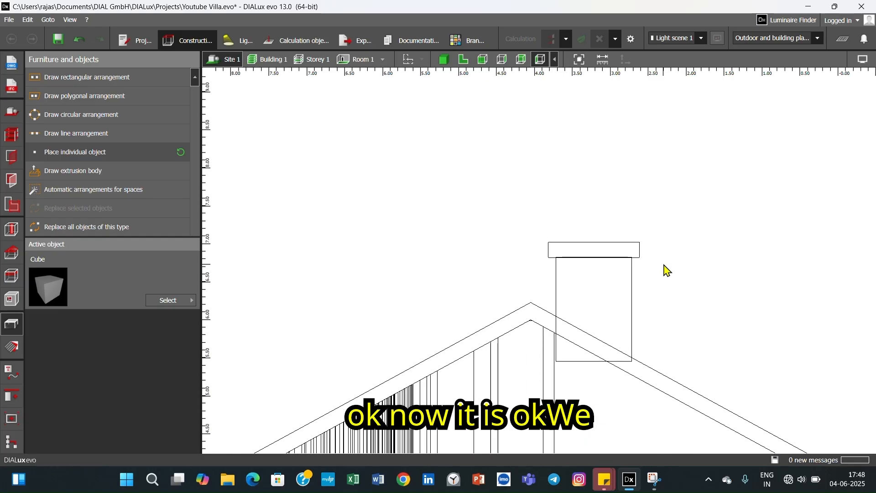
scroll(667, 270, down, 1)
click(599, 252)
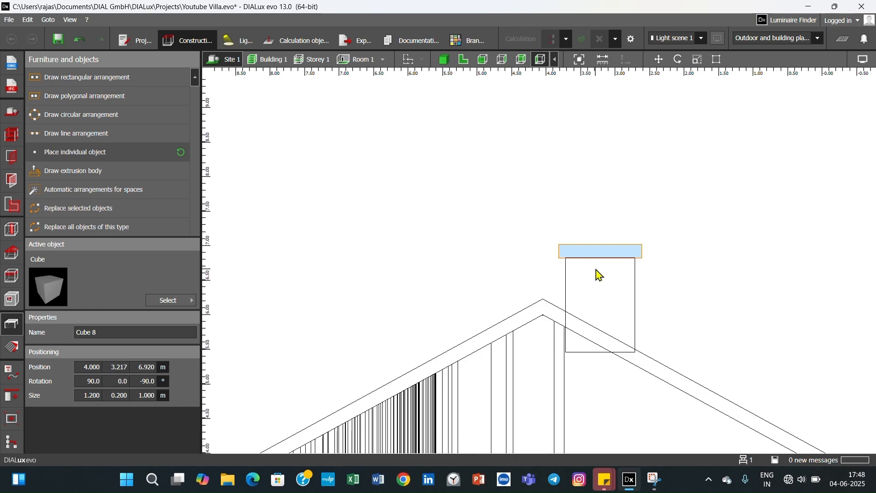
click(607, 294)
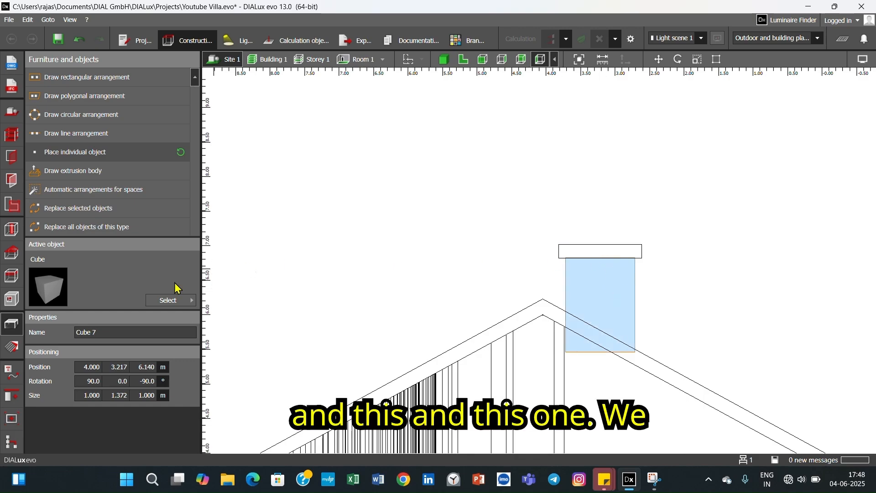
click(10, 349)
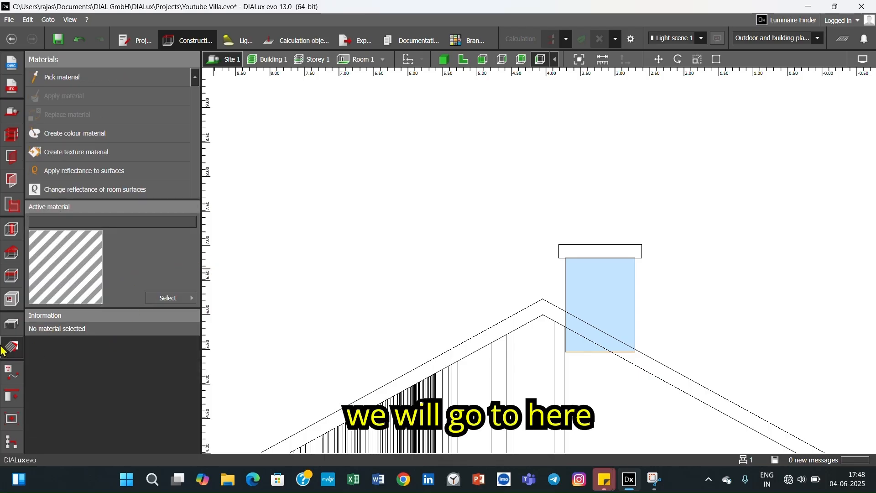
click(11, 373)
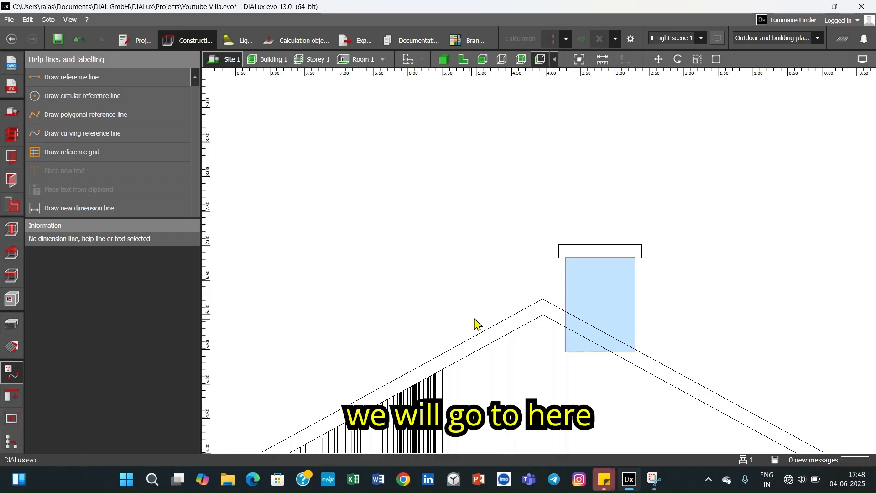
click(12, 396)
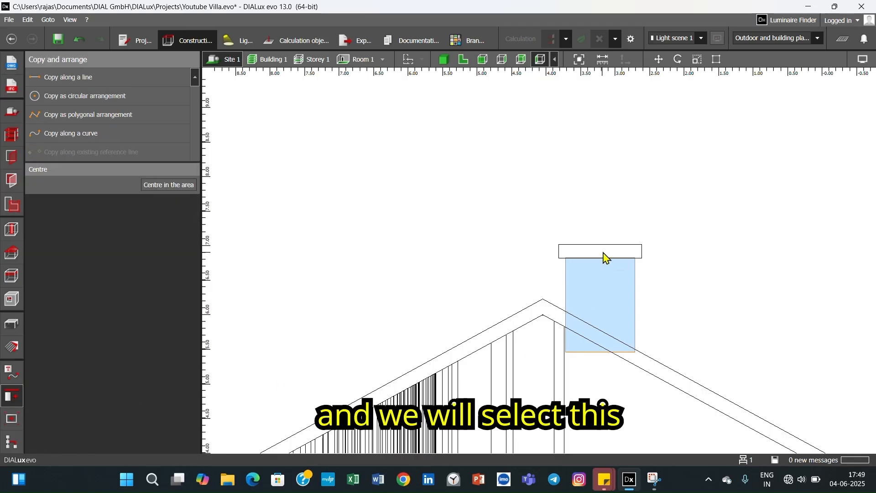
click(712, 264)
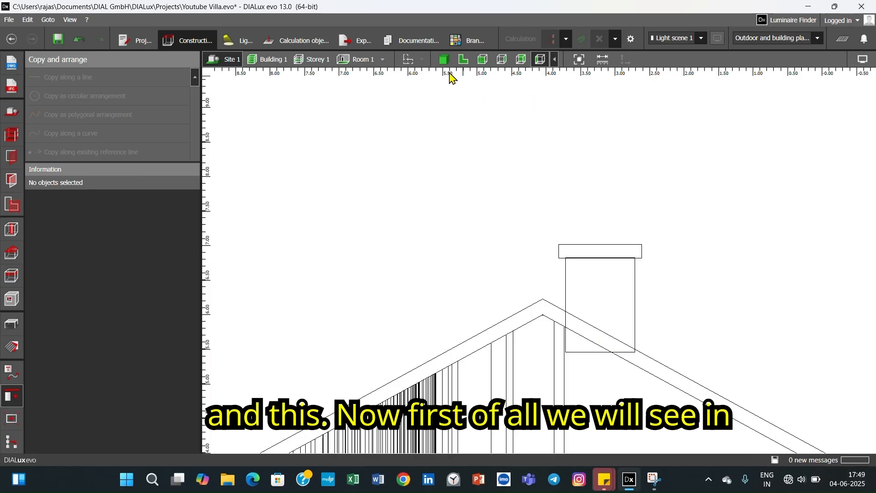
- Examine the chimney and its overhanging cap in the 3D view from the gable end of the roof
click(446, 64)
right_drag(604, 229, 667, 261)
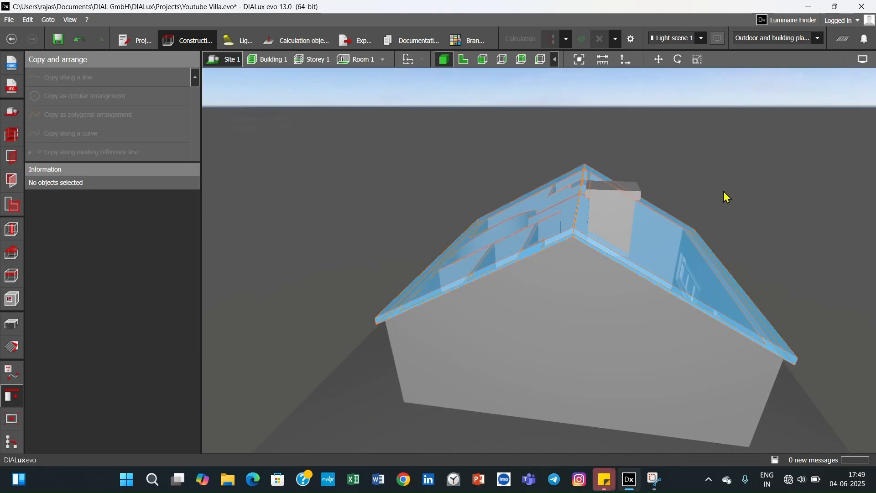
click(636, 205)
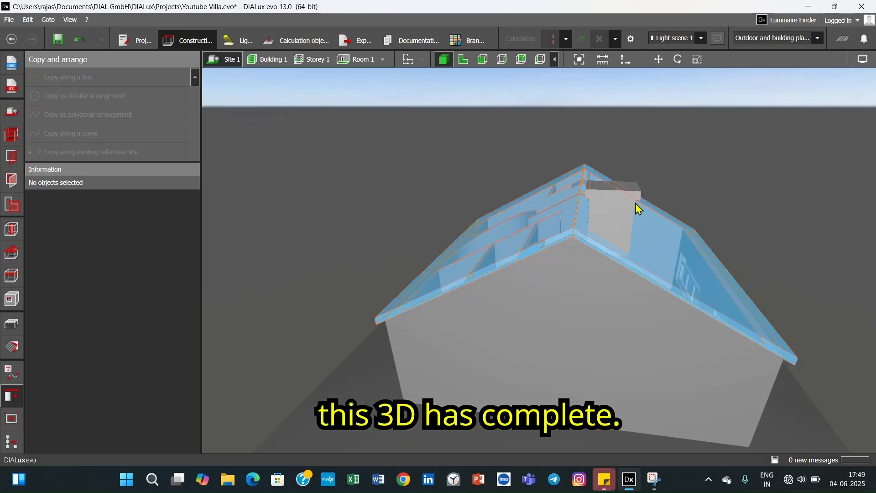
click(697, 164)
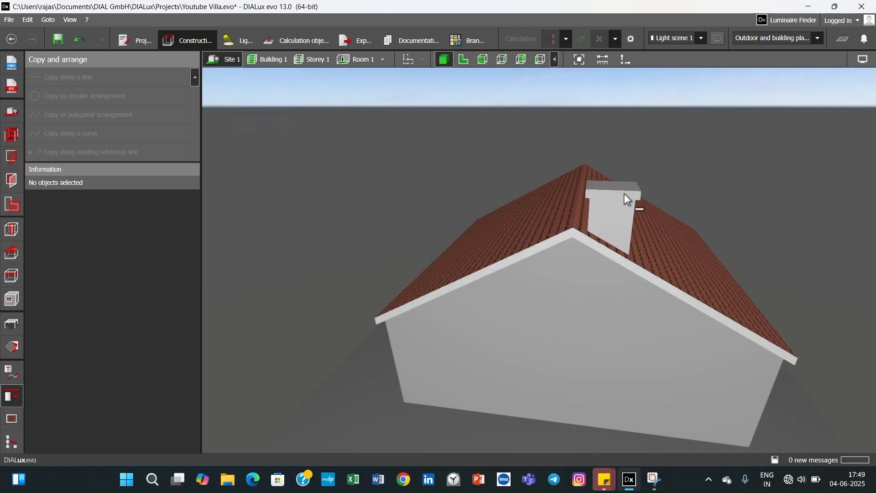
scroll(627, 200, up, 5)
click(701, 206)
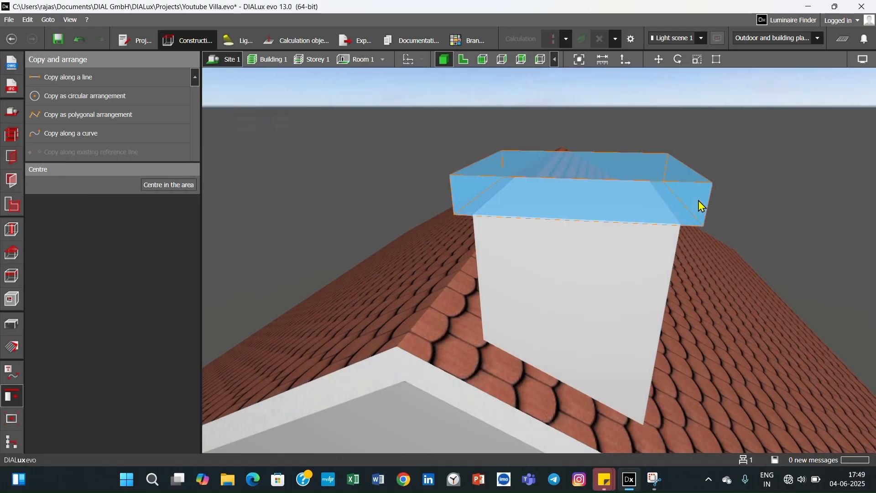
click(643, 271)
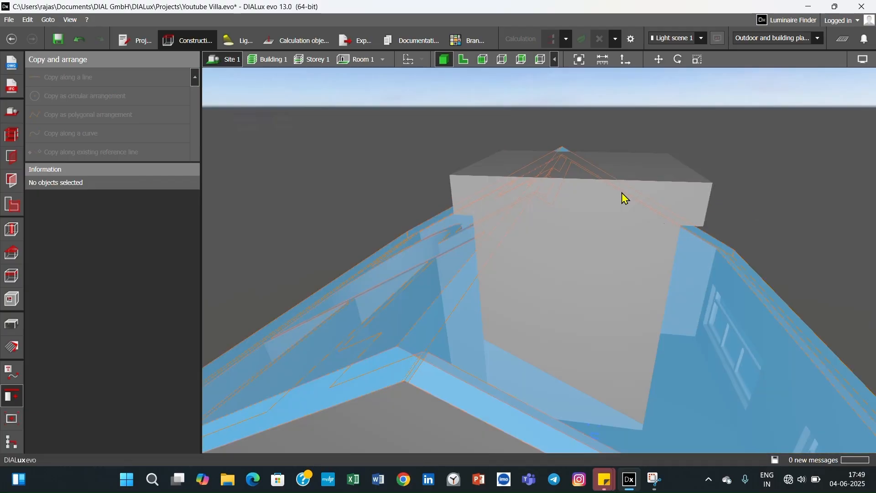
click(706, 197)
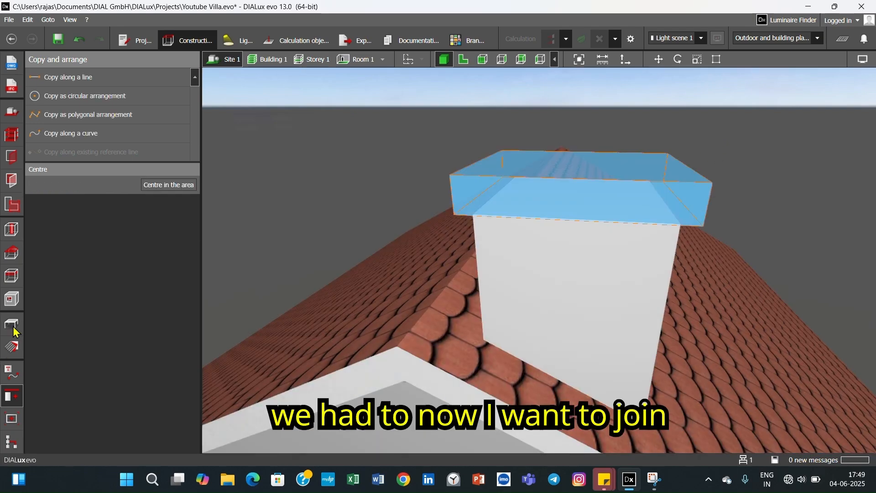
click(9, 356)
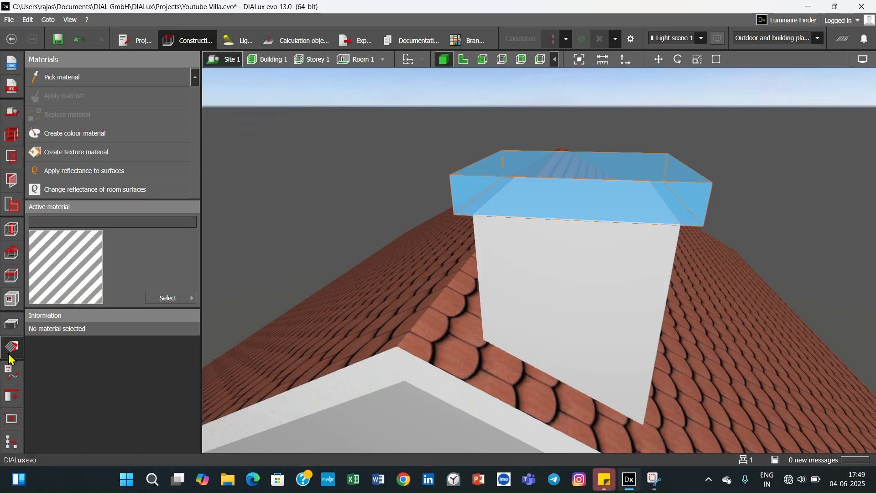
click(12, 373)
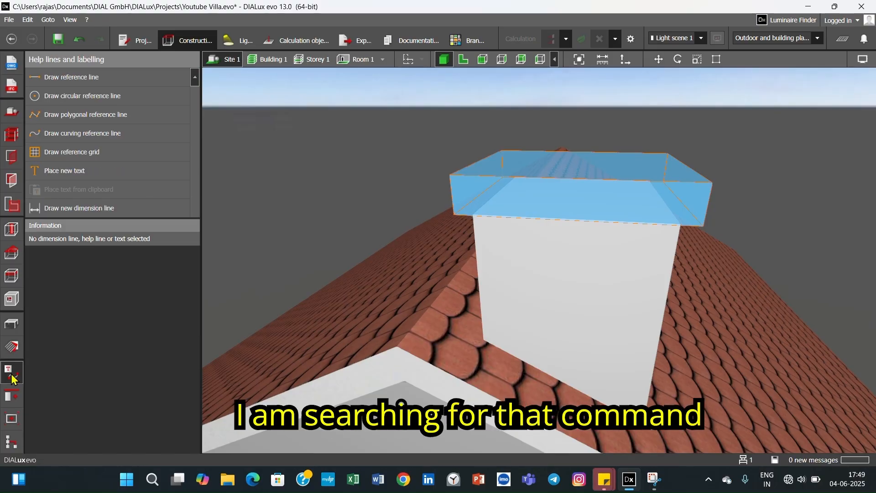
- Combine the chimney block and its cap slab into one object with a Boolean combination, selecting both in the side elevation view
click(464, 59)
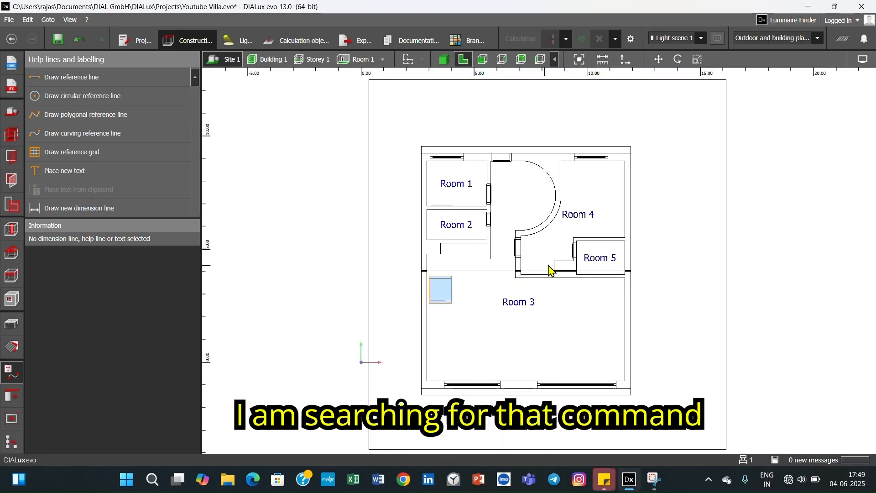
click(541, 60)
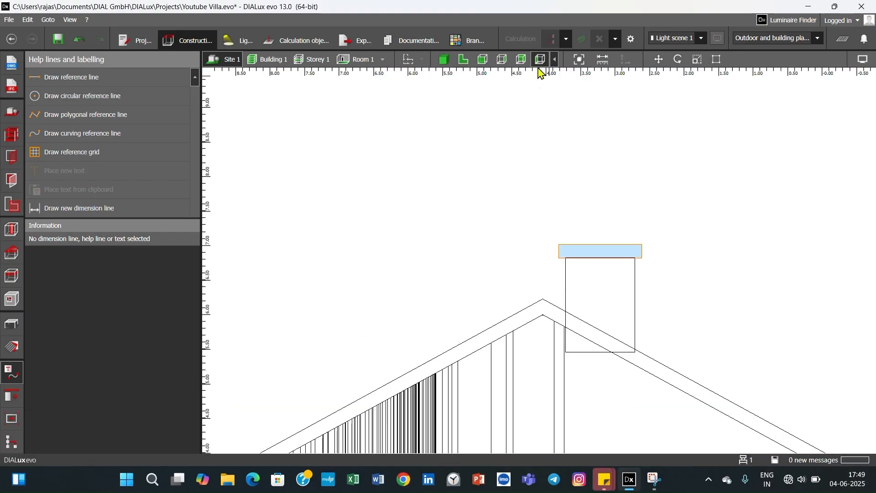
click(13, 398)
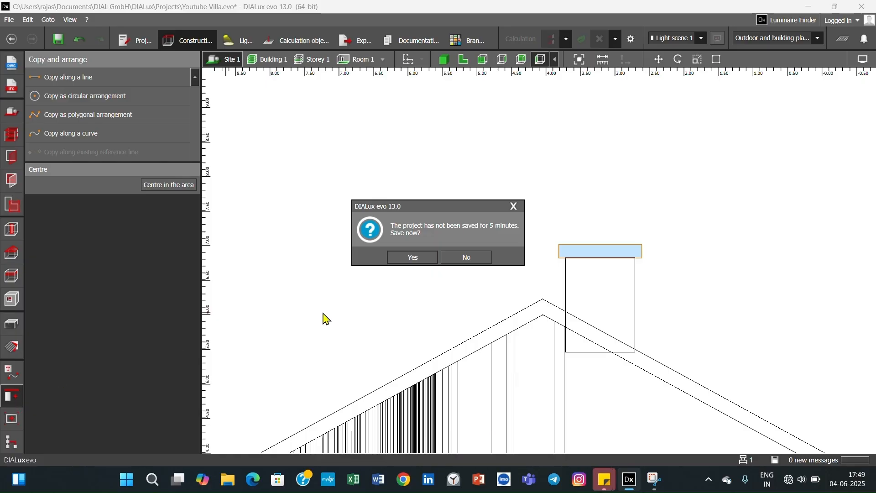
click(470, 258)
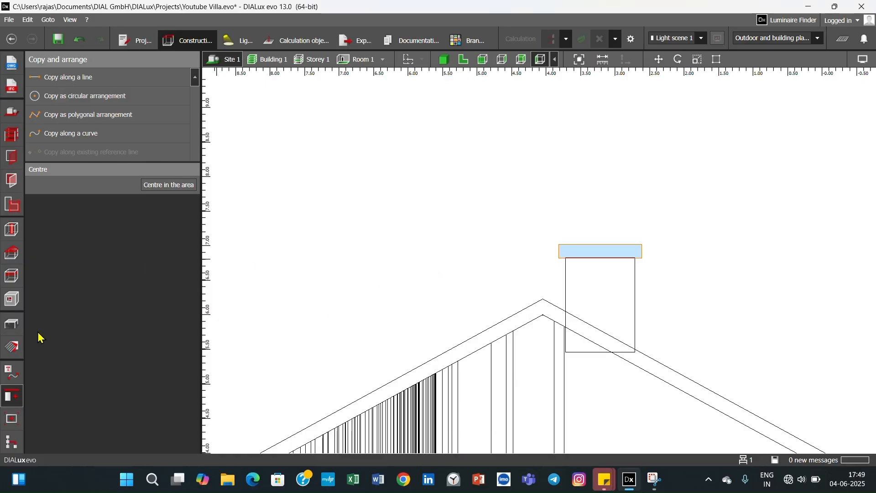
click(538, 230)
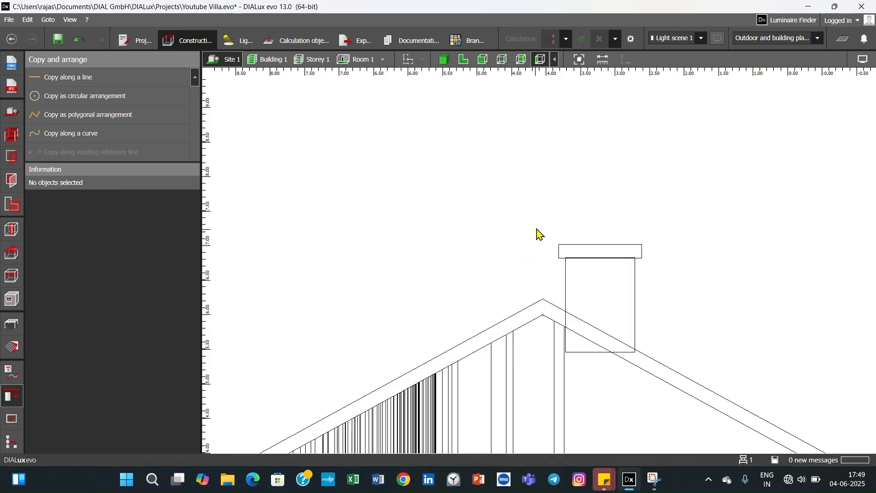
drag(536, 219, 648, 302)
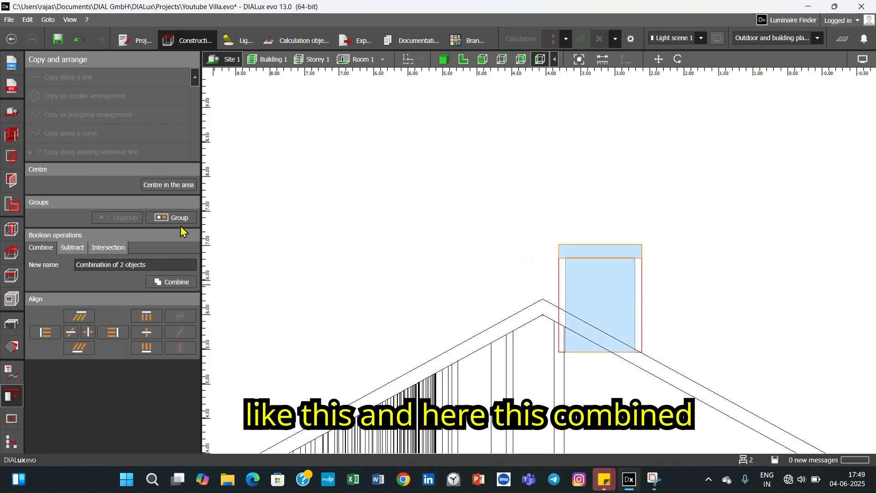
click(174, 281)
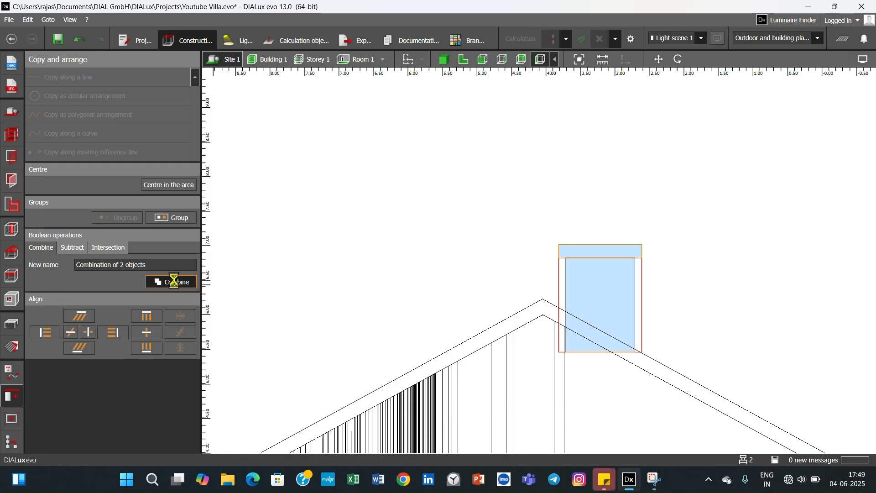
click(684, 252)
click(618, 294)
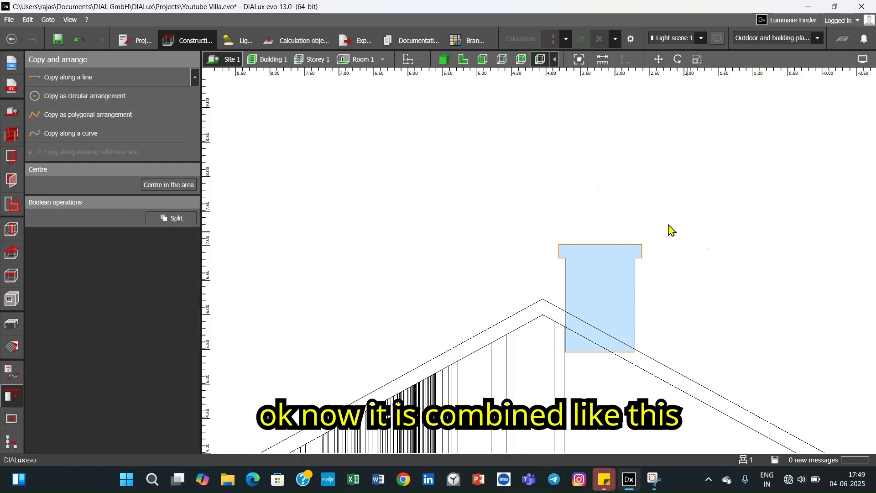
- Examine the combined chimney in the 3D view from several angles, both close up and together with the roof and gable
click(445, 59)
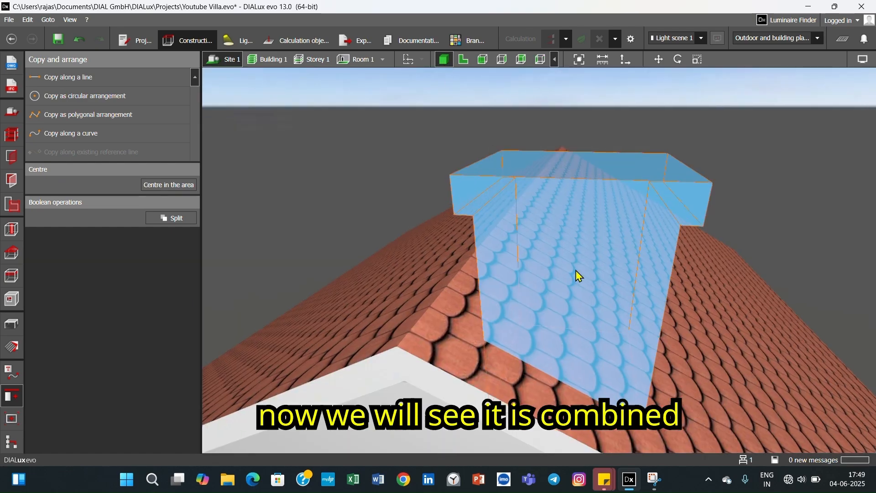
click(771, 204)
drag(769, 200, 516, 300)
click(601, 290)
click(681, 121)
click(574, 241)
click(679, 133)
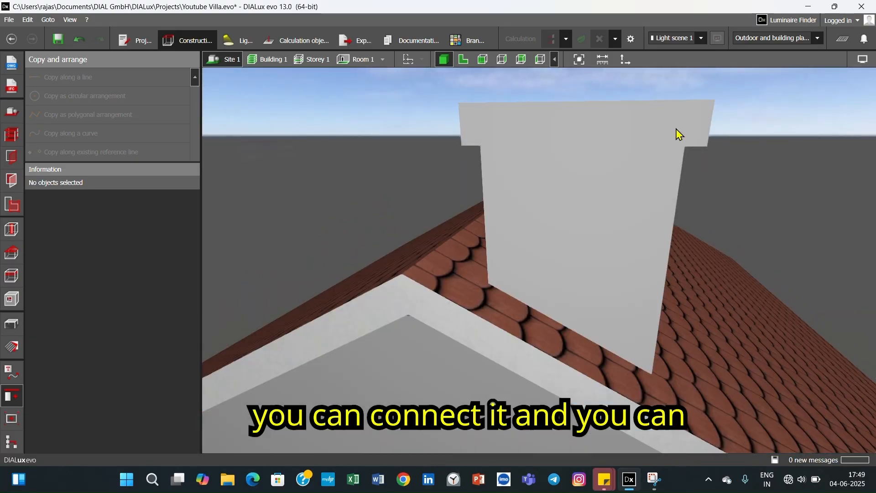
click(681, 131)
drag(723, 161, 729, 188)
click(748, 159)
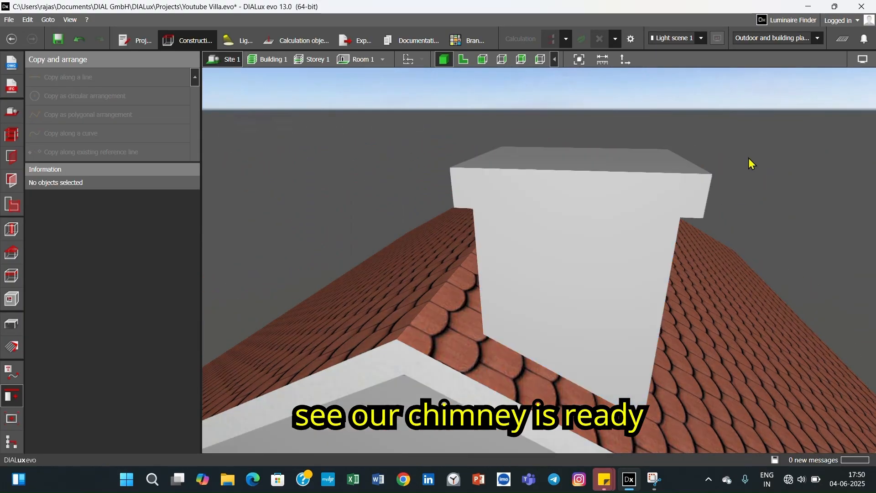
scroll(756, 170, down, 5)
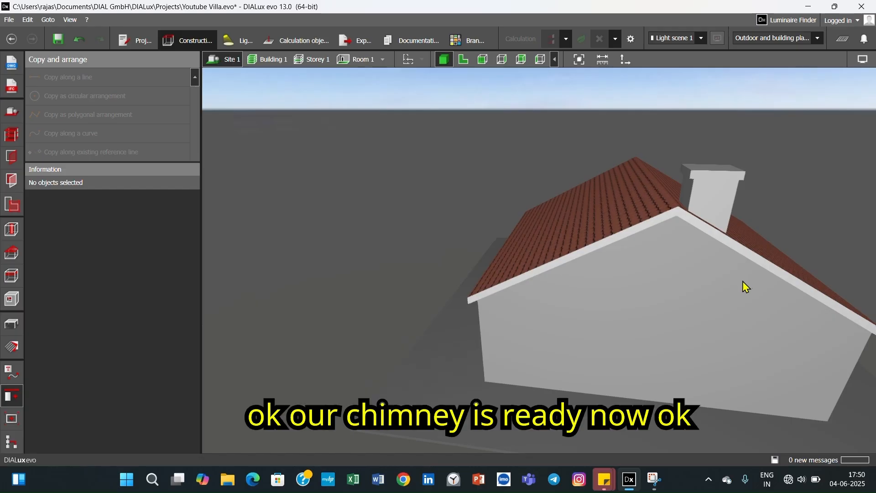
middle_drag(743, 281, 715, 292)
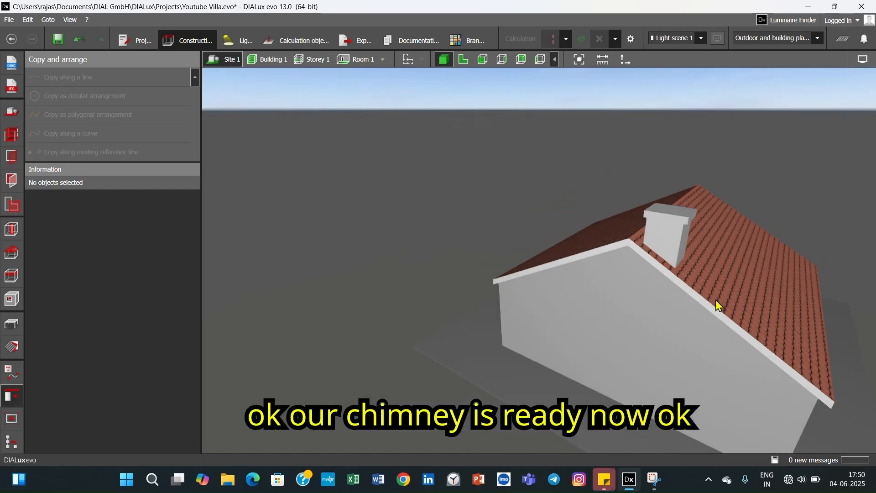
scroll(713, 307, up, 2)
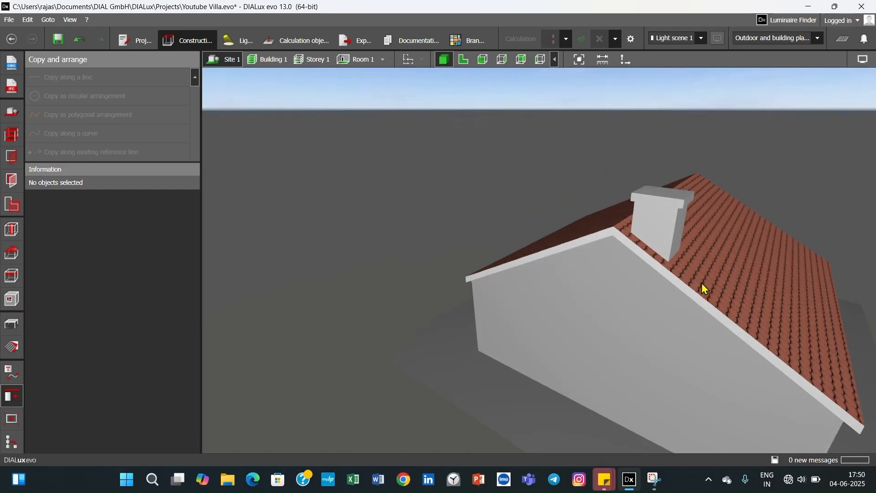
middle_drag(706, 289, 686, 293)
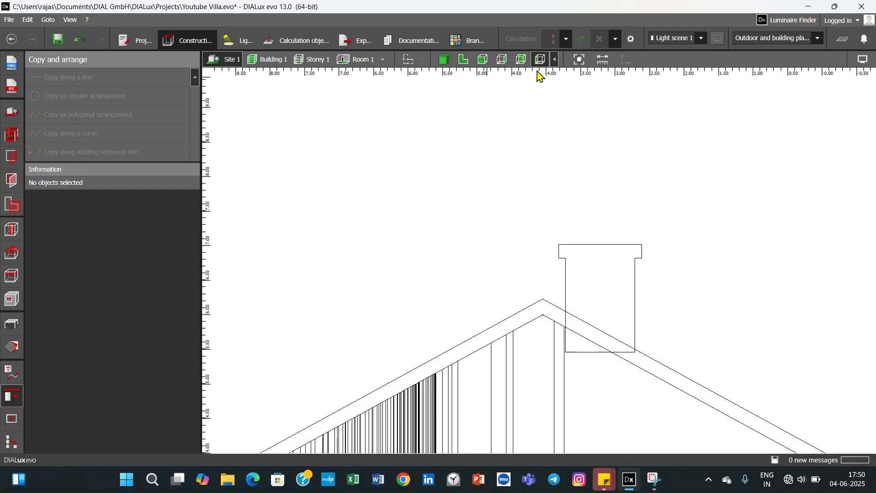
- Scale the combined chimney's overall width in the side elevation to about 1.117 m
click(539, 62)
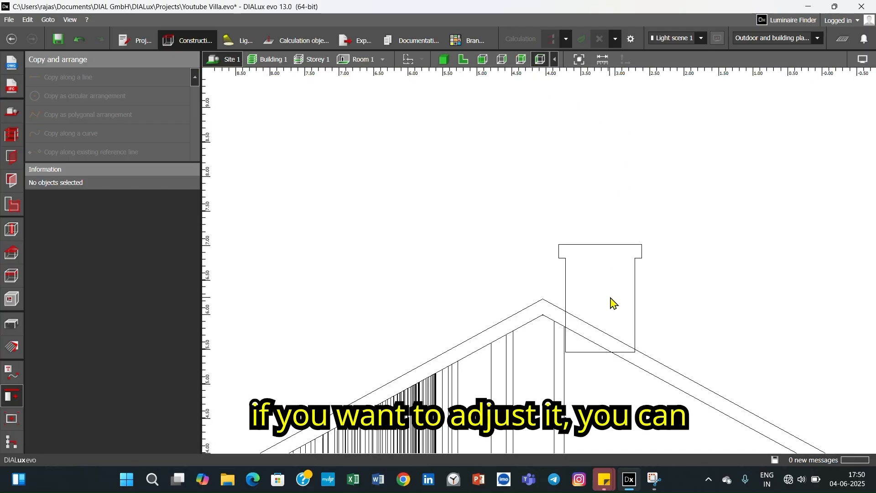
click(610, 300)
right_click(620, 303)
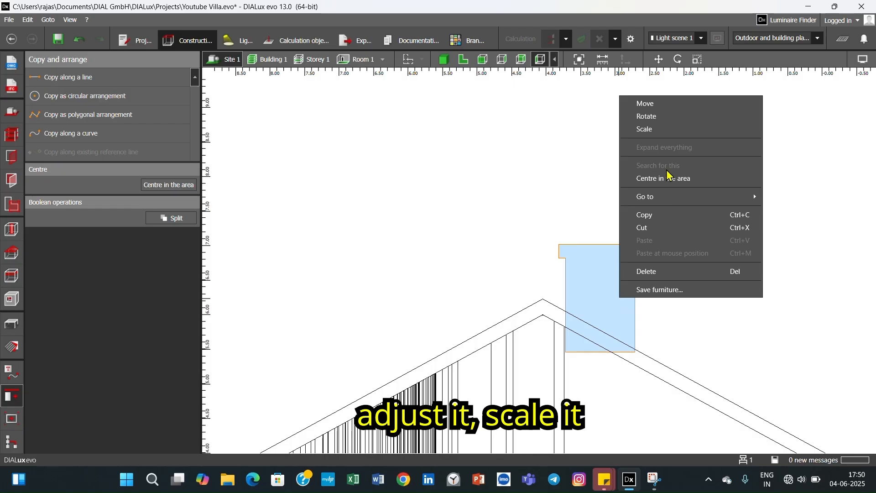
click(660, 130)
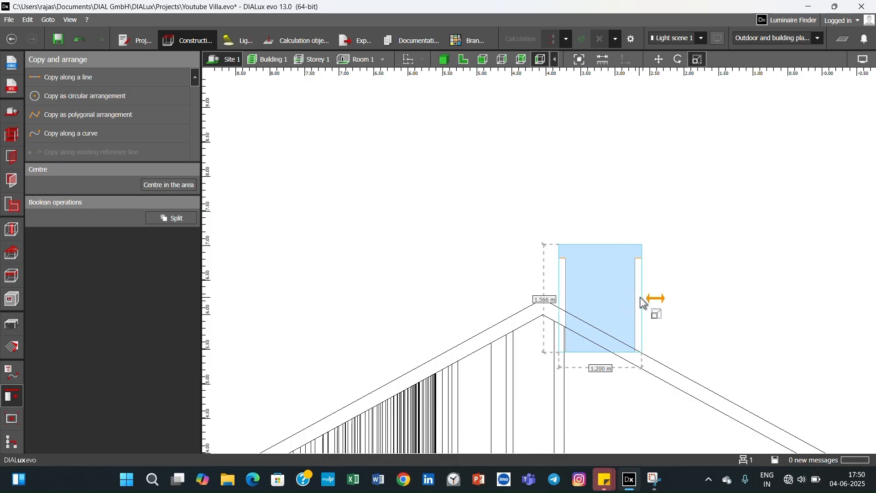
drag(645, 305, 638, 302)
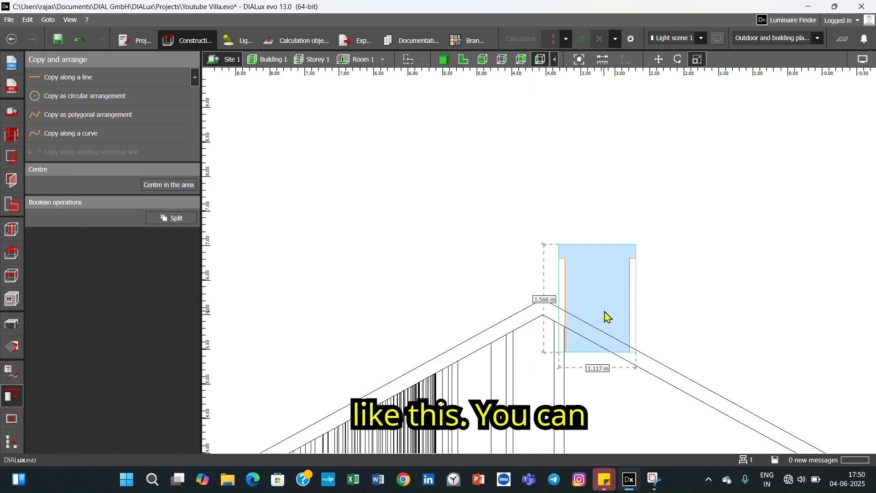
- Move the combined chimney slightly upward in the side elevation and deselect it
right_click(600, 286)
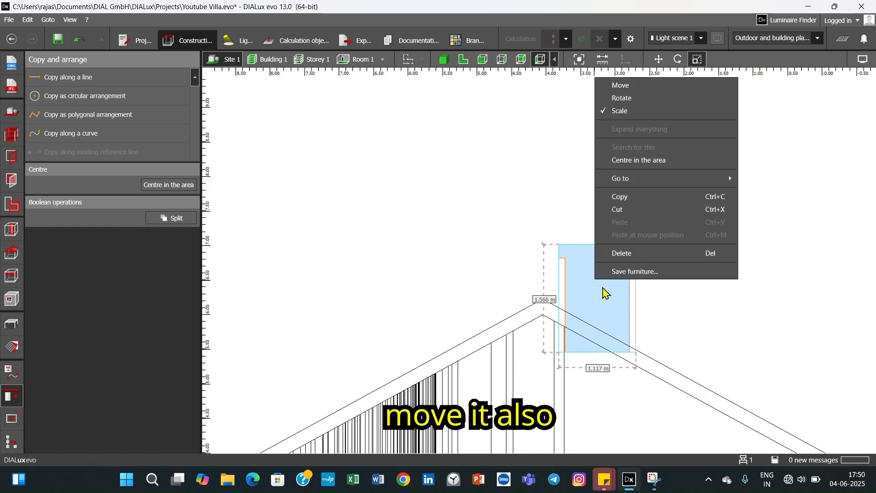
click(616, 86)
drag(598, 323, 597, 314)
click(694, 305)
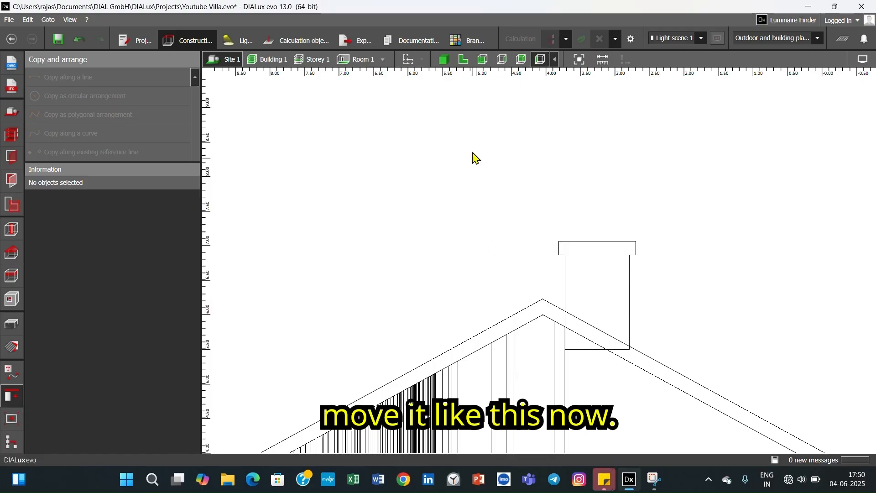
- Face the gable end in the 3D view and pick the gable wall's surface material as the active material
click(444, 58)
click(705, 278)
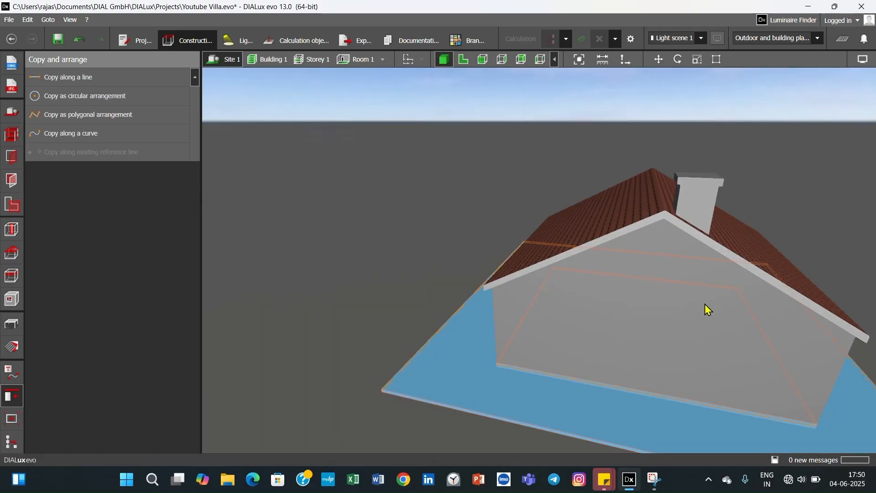
click(325, 266)
right_drag(612, 300, 433, 321)
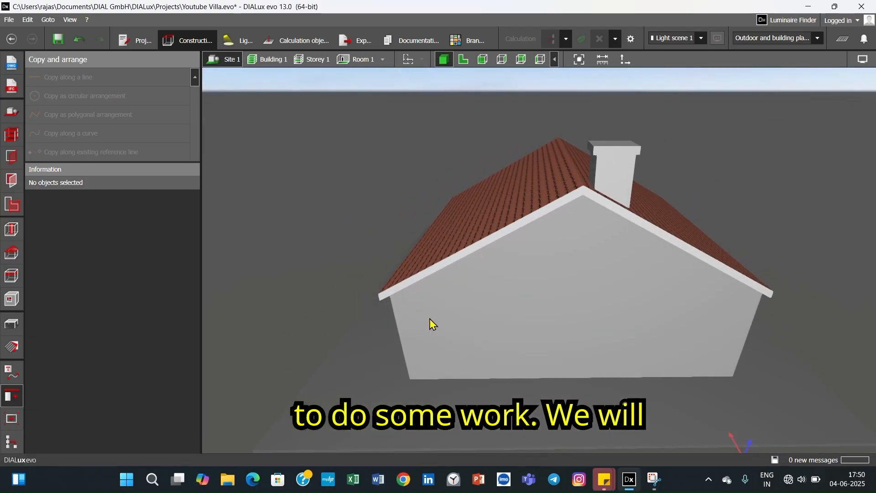
click(530, 306)
click(275, 296)
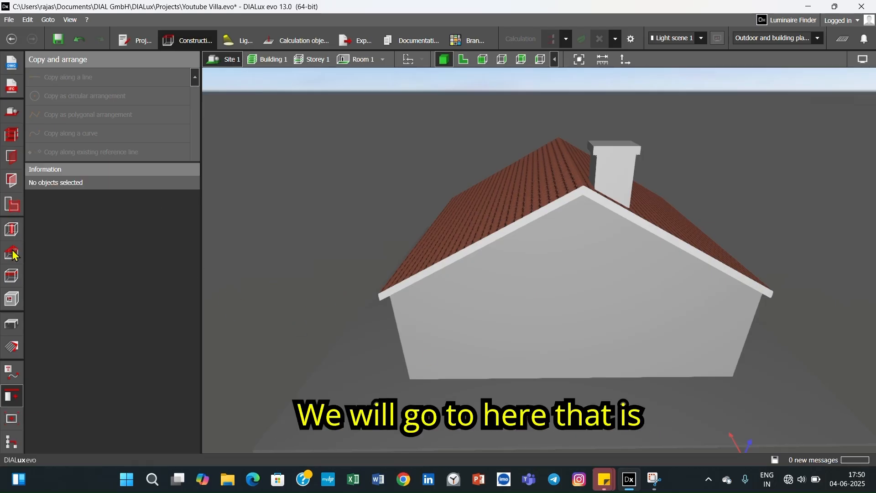
click(12, 348)
click(472, 321)
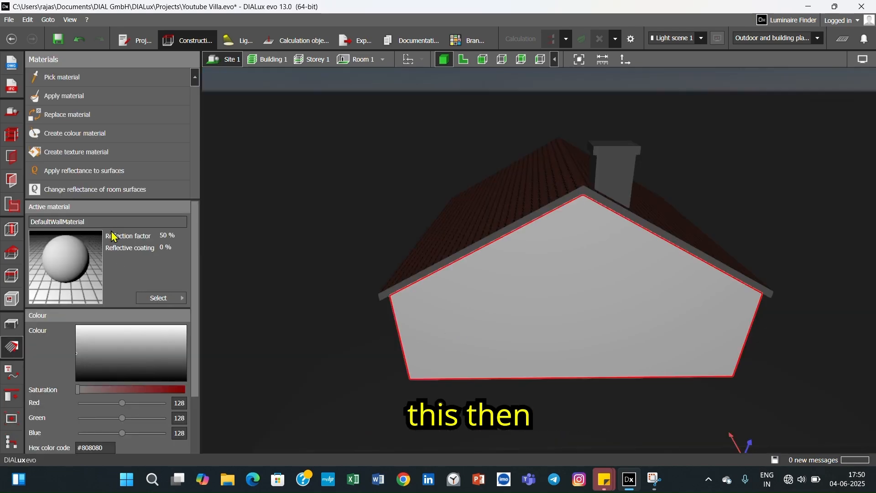
- Load the Unshaped stone wall2 texture from the material catalogue's outdoor wall textures as the active material and close the catalogue
click(157, 299)
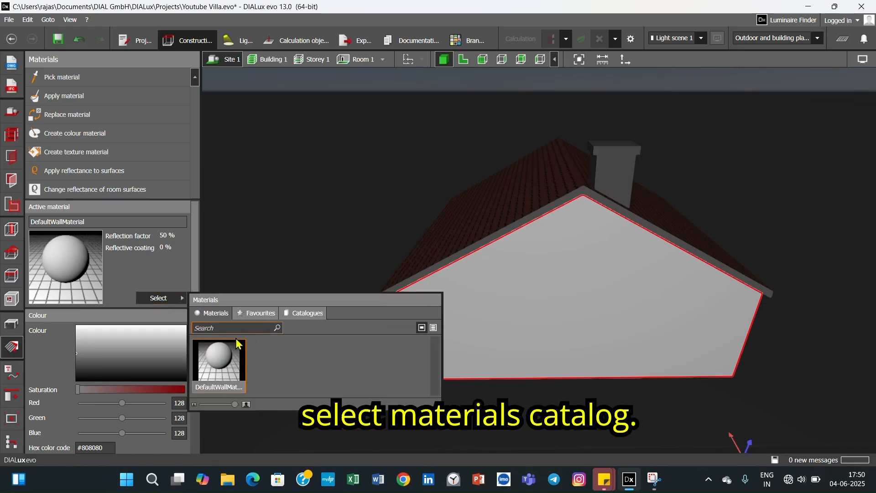
click(307, 314)
double_click(221, 368)
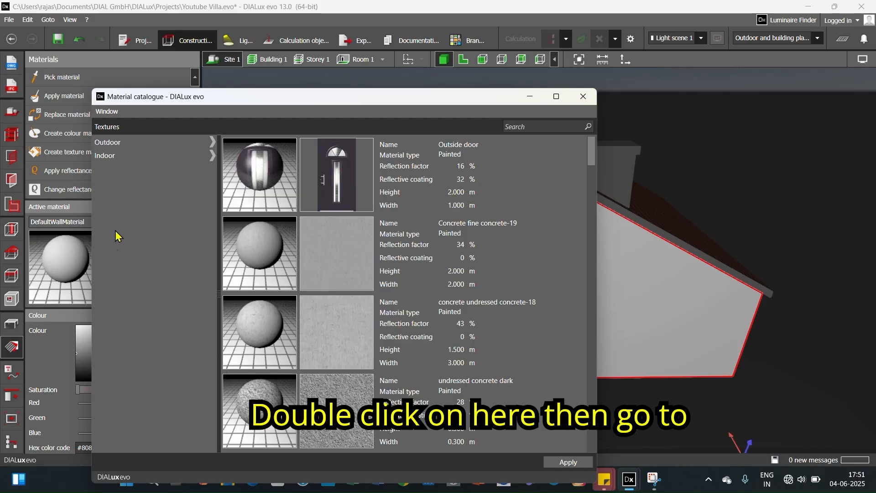
click(212, 142)
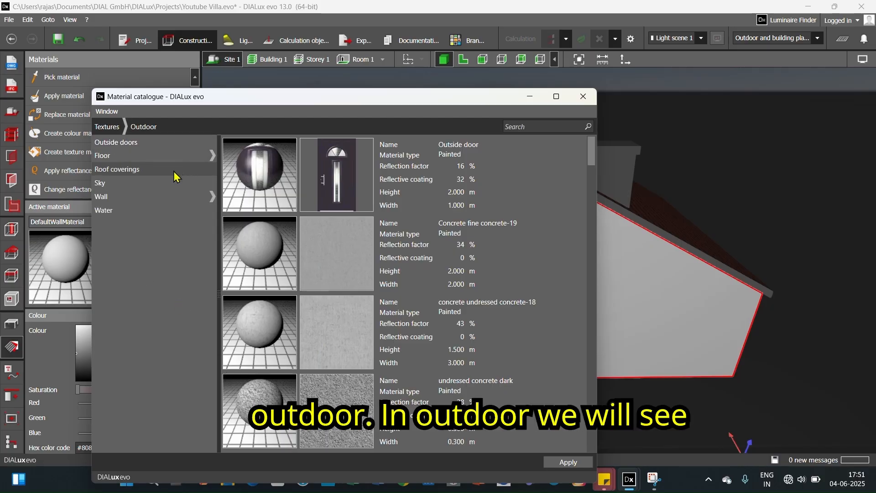
click(155, 201)
scroll(333, 255, down, 5)
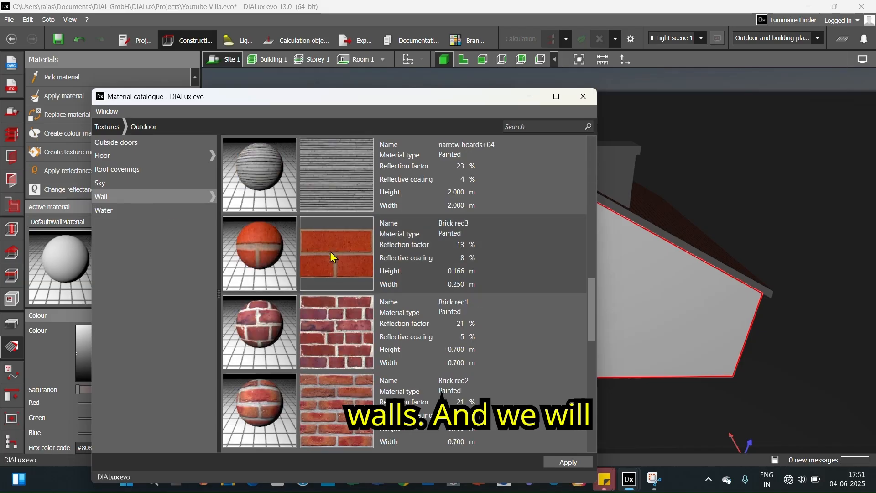
scroll(332, 257, up, 3)
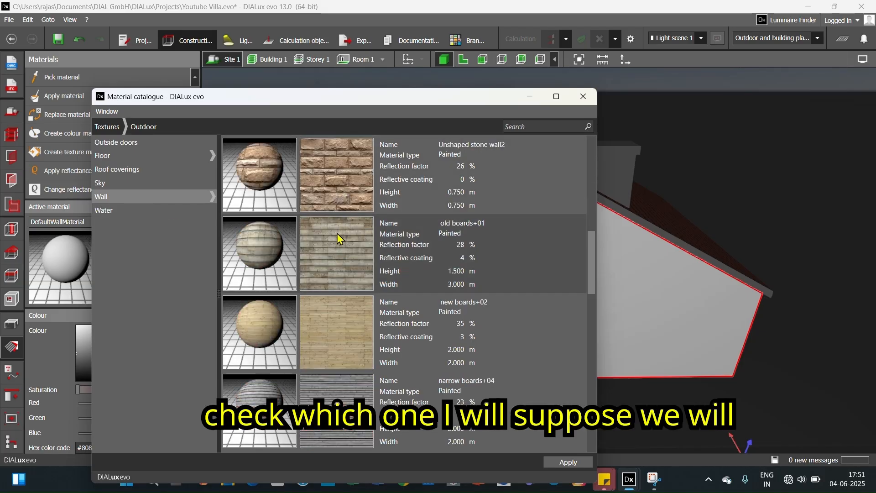
click(363, 244)
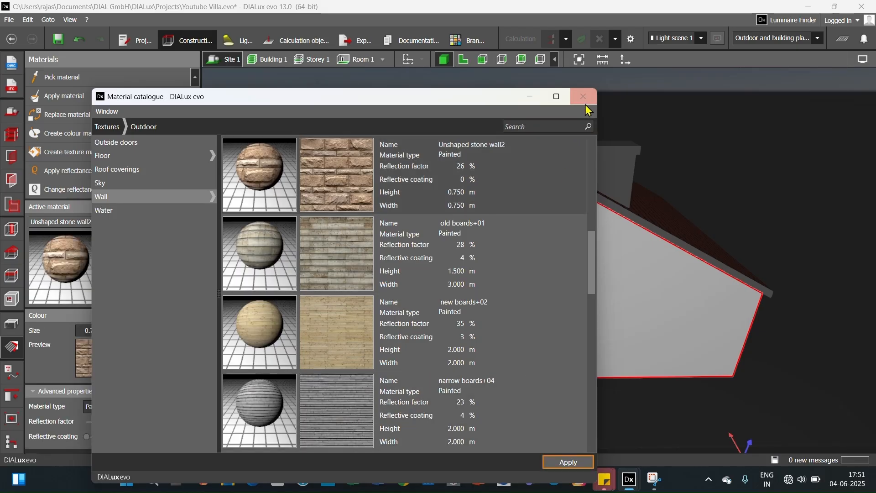
click(579, 98)
- Apply the Unshaped stone wall2 material to the gable wall and the villa's other exterior walls in the 3D view
click(86, 96)
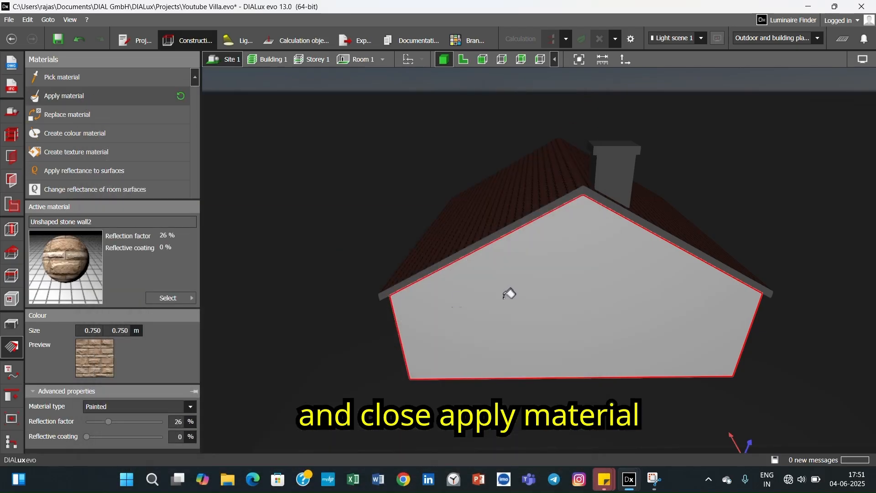
click(522, 291)
middle_drag(576, 305, 509, 311)
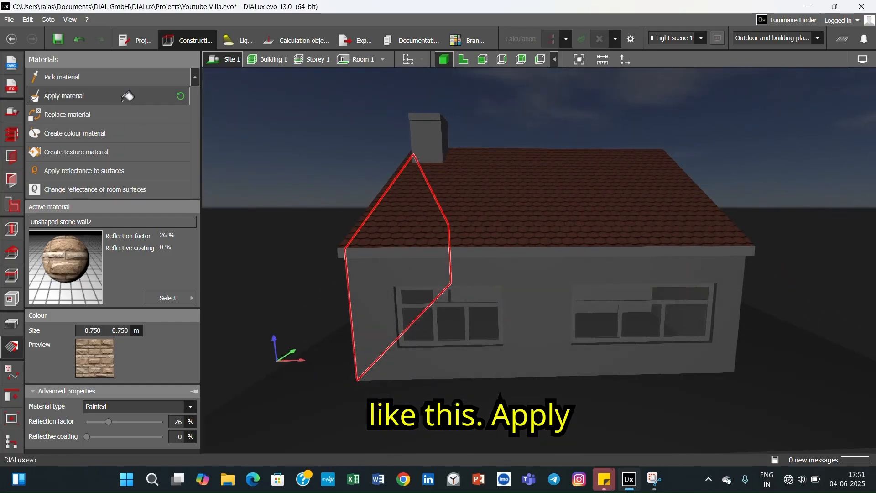
click(524, 313)
middle_drag(522, 309, 365, 307)
click(384, 274)
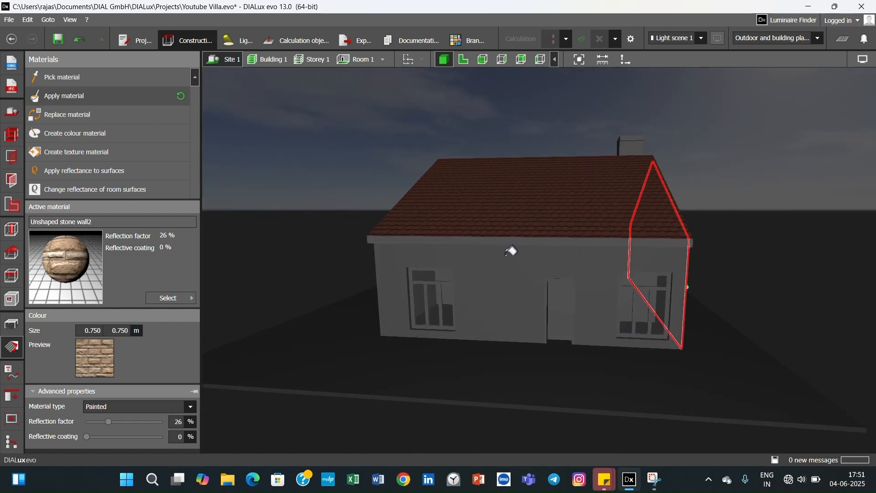
click(503, 279)
middle_drag(515, 293, 461, 292)
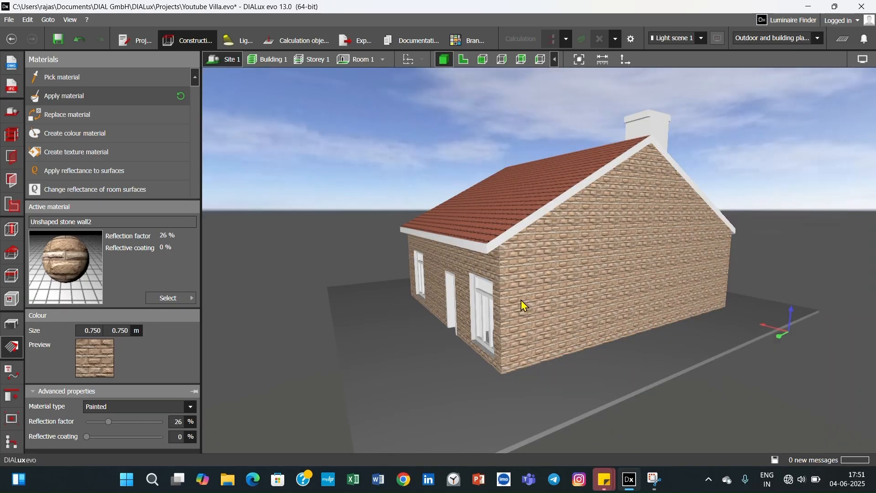
- Load the Brick red3 texture from the catalogue's outdoor wall textures as the active material and close the catalogue
middle_drag(522, 300, 581, 220)
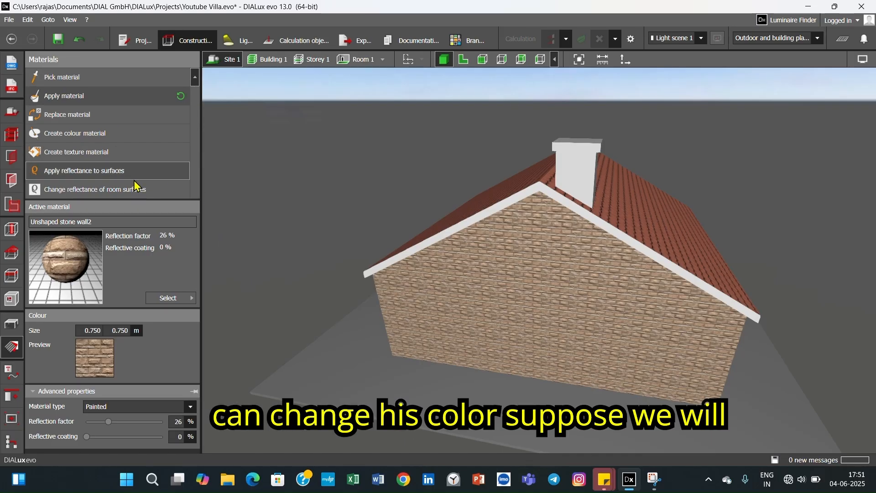
click(175, 299)
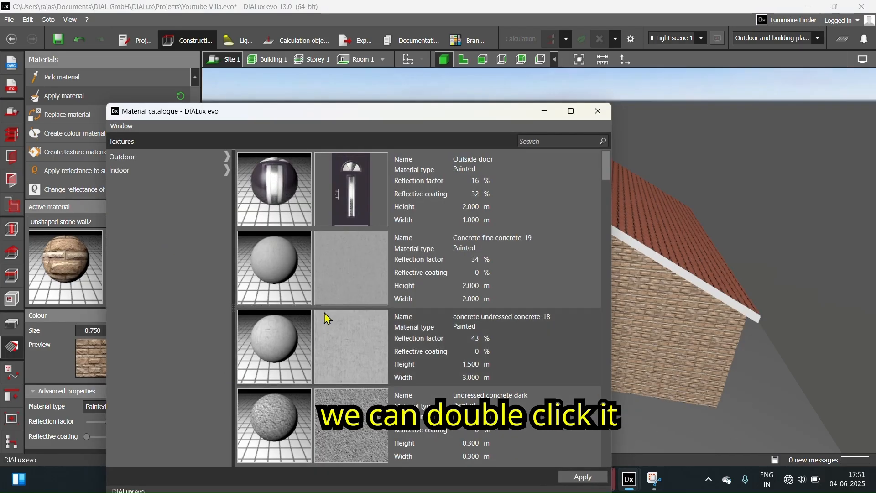
scroll(338, 301, down, 5)
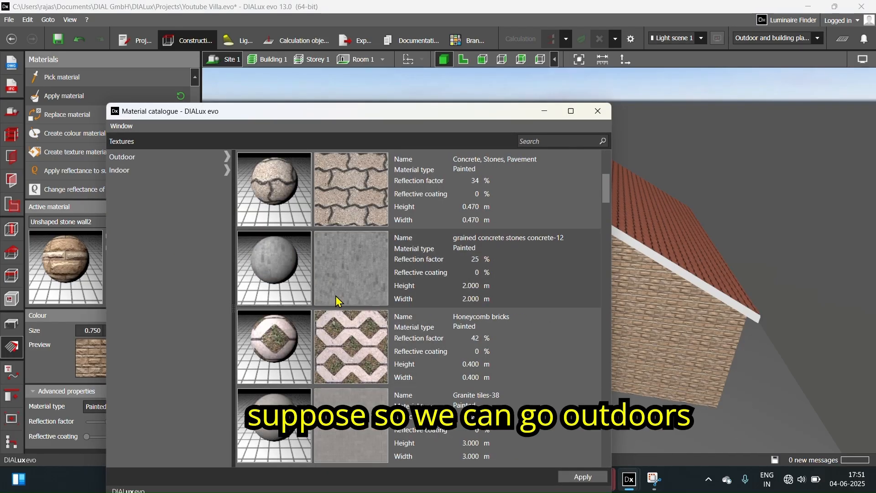
click(228, 157)
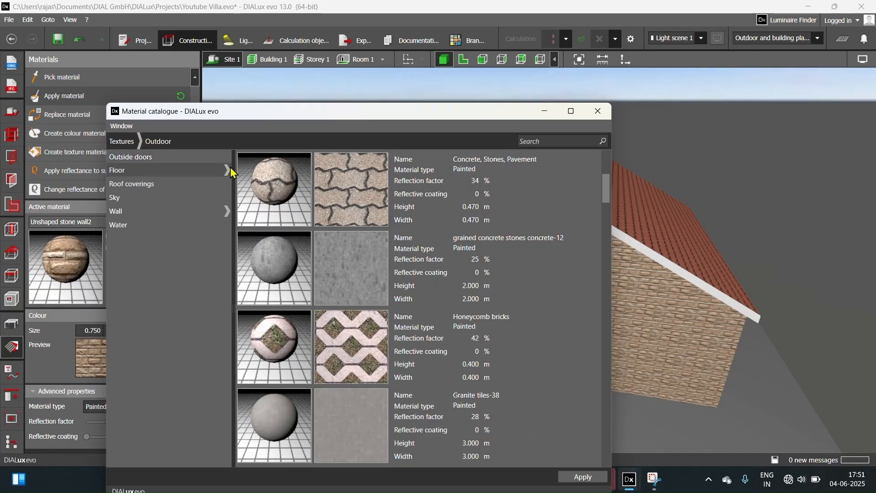
click(152, 210)
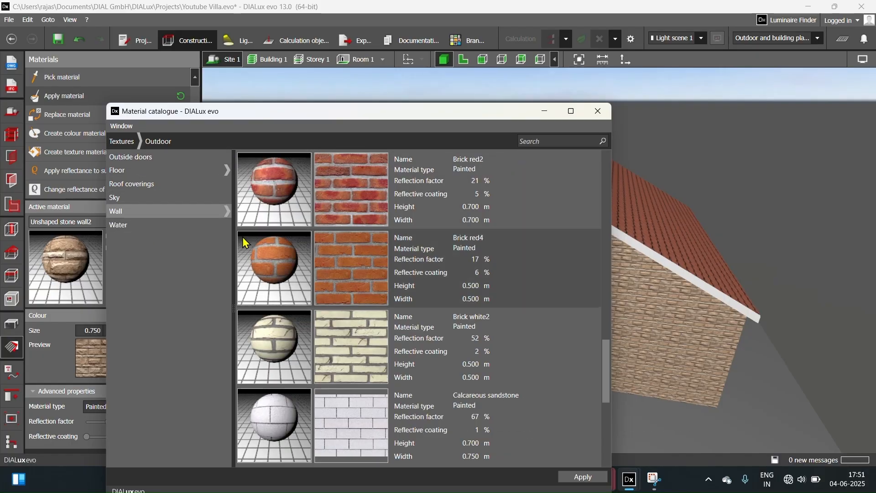
click(227, 212)
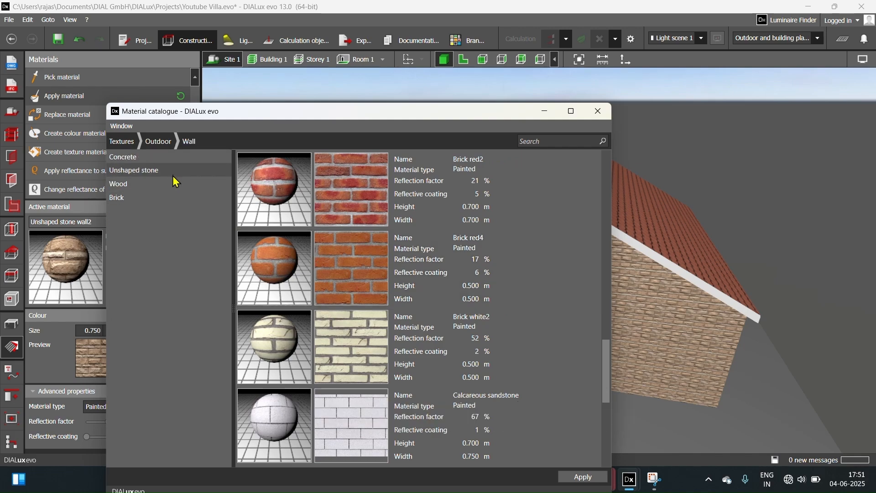
scroll(355, 267, up, 3)
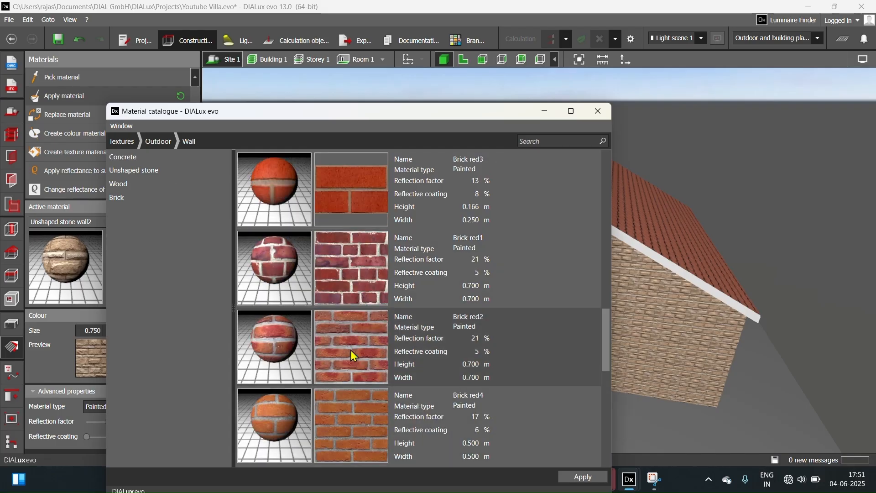
click(357, 207)
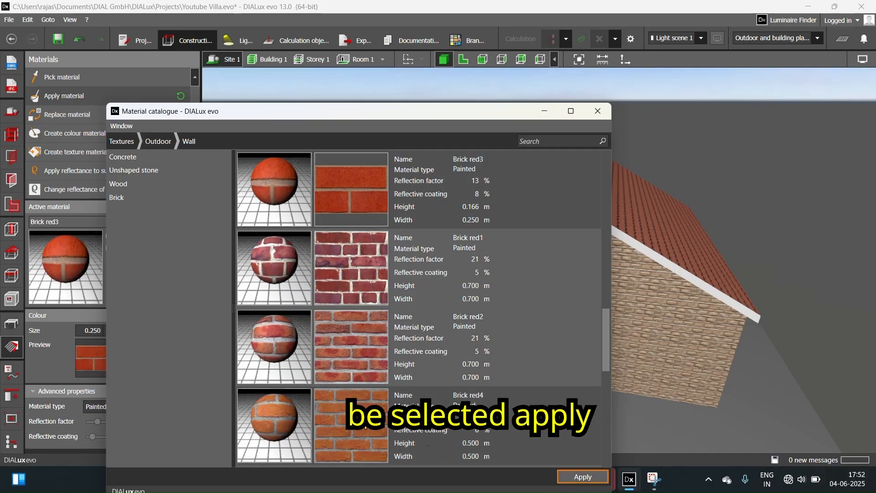
click(598, 111)
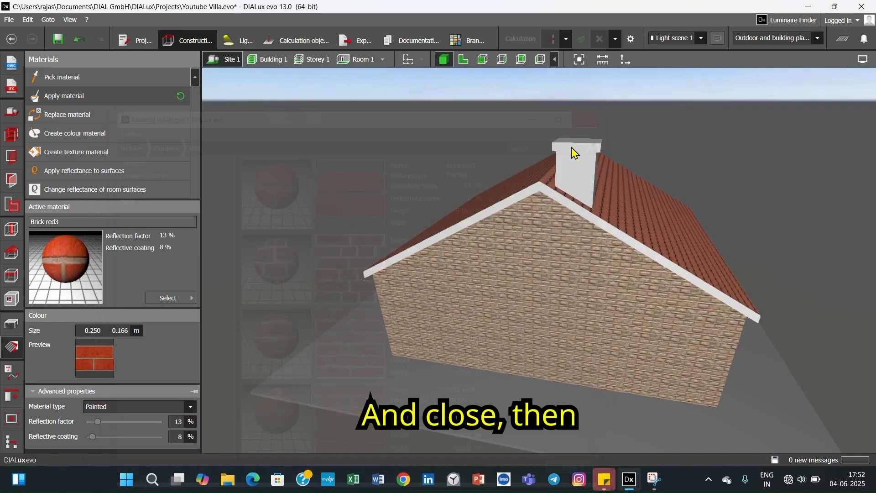
- Apply the Brick red3 material to the side faces of the chimney shaft, working around it in the 3D view
click(84, 95)
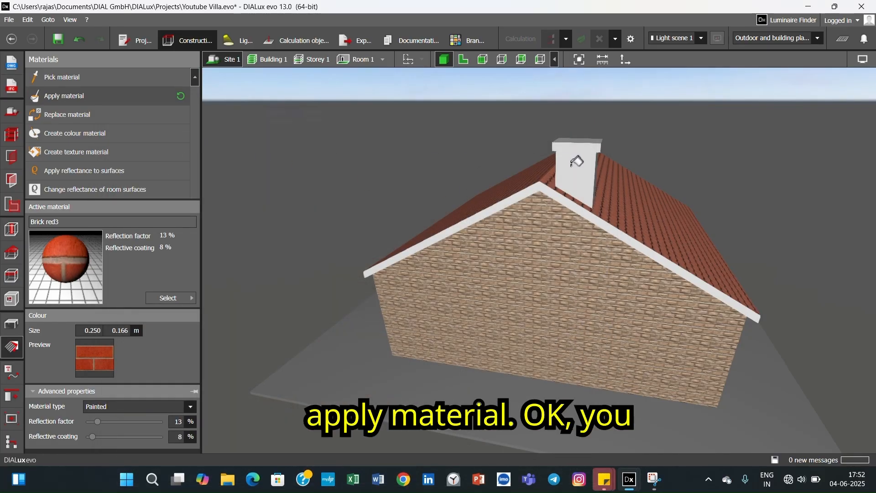
right_drag(588, 173, 496, 196)
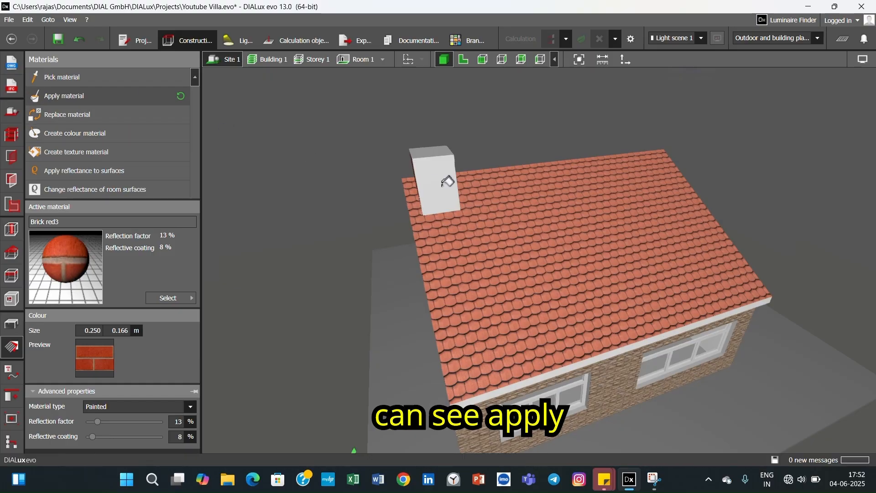
click(447, 182)
right_drag(443, 196, 398, 193)
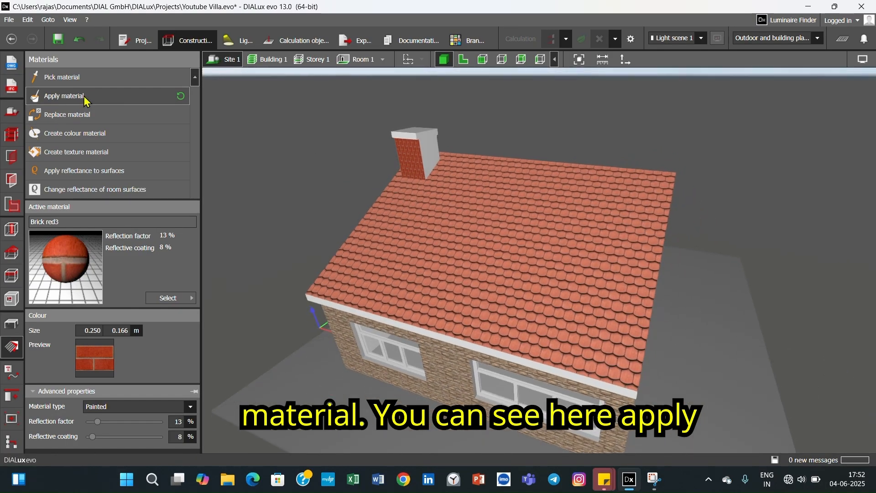
click(434, 147)
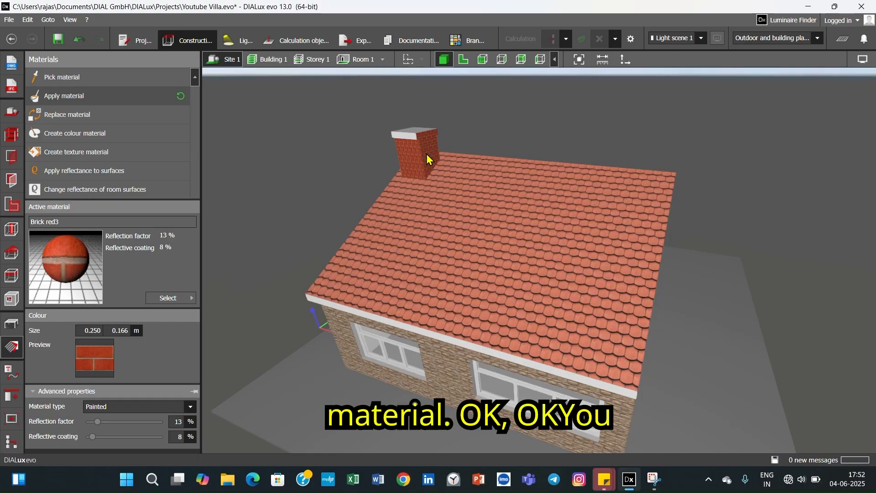
right_drag(434, 150, 561, 187)
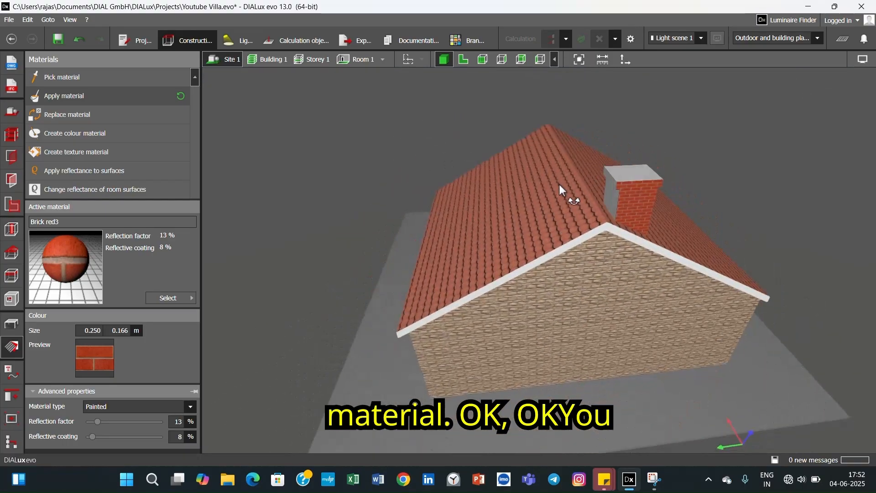
click(121, 96)
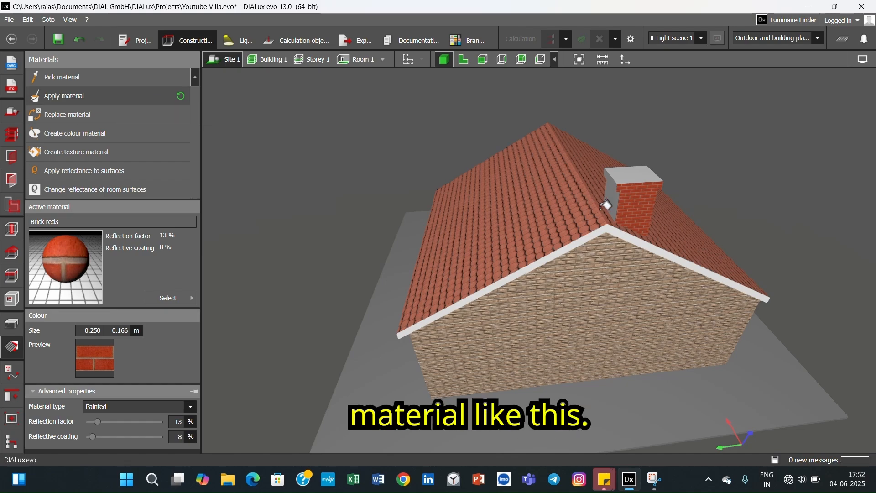
right_drag(618, 215, 653, 210)
right_drag(675, 173, 555, 232)
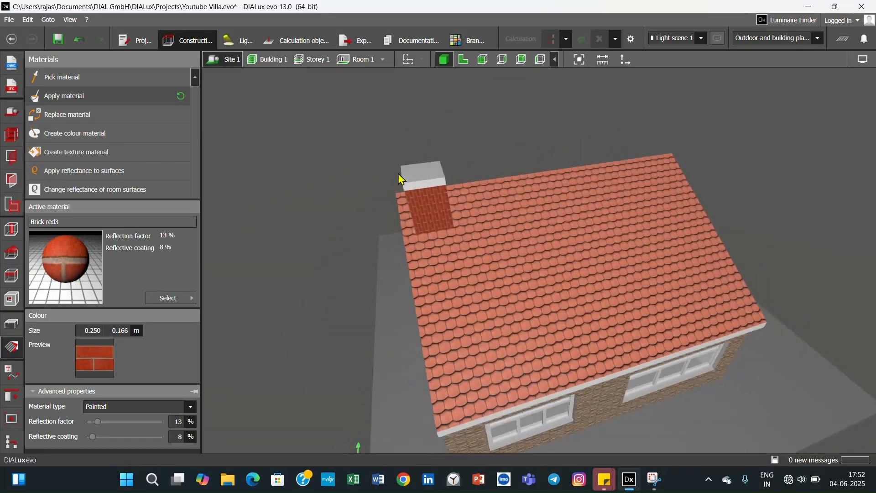
- Cover the chimney cap's top and its remaining plain edge faces with the Brick red3 material
right_drag(432, 207, 496, 216)
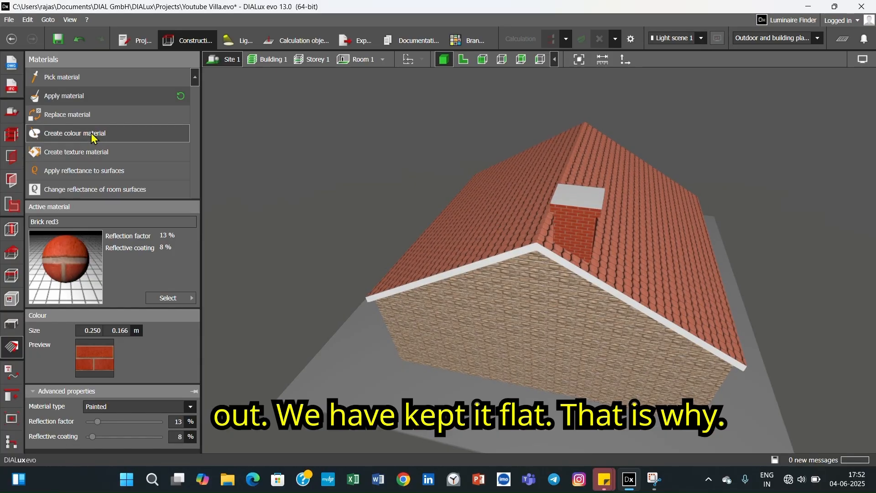
click(83, 103)
click(579, 199)
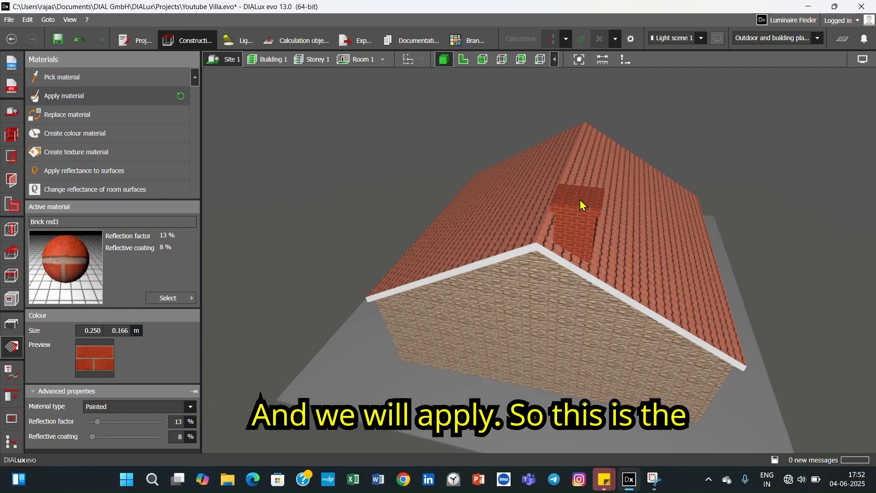
right_drag(579, 223, 564, 223)
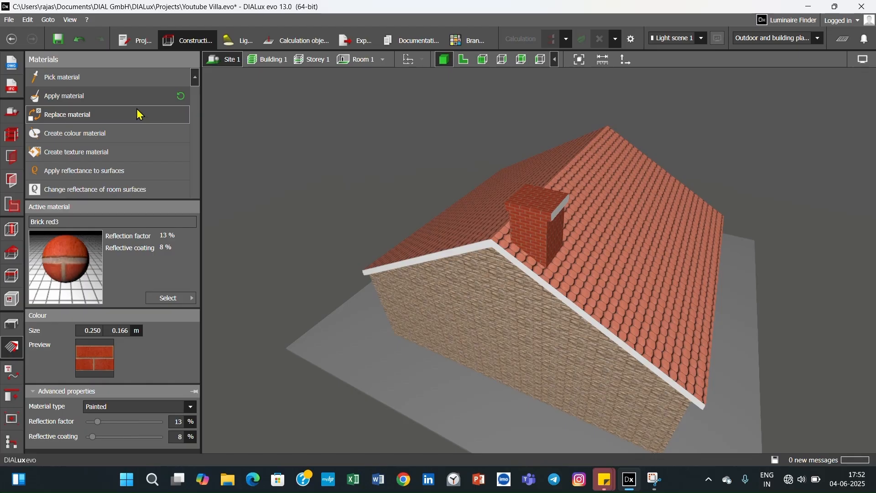
click(114, 98)
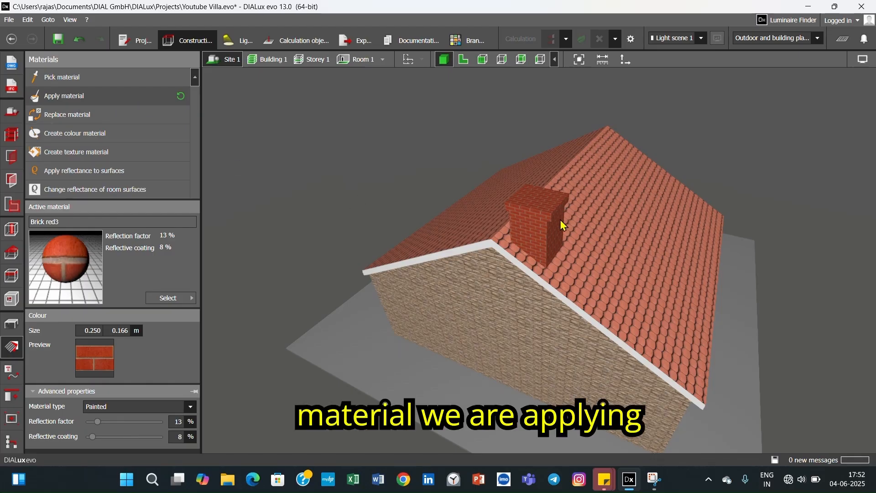
right_drag(546, 232, 471, 233)
right_drag(436, 186, 598, 219)
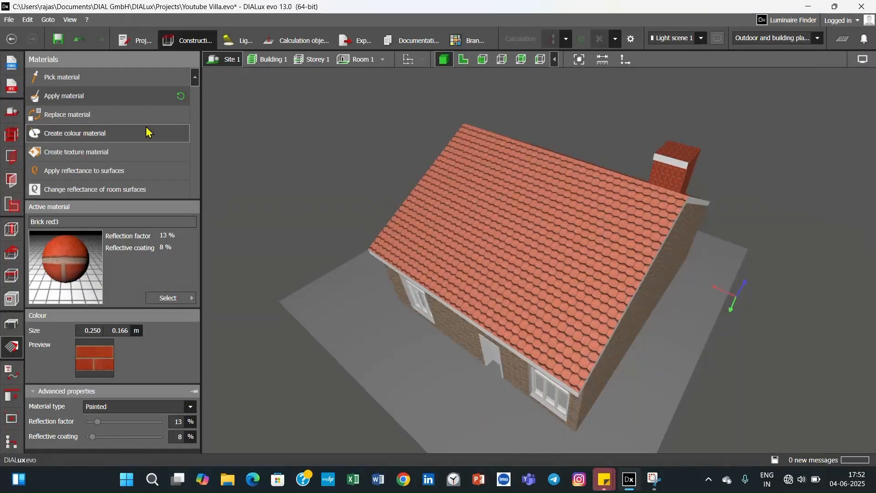
click(139, 100)
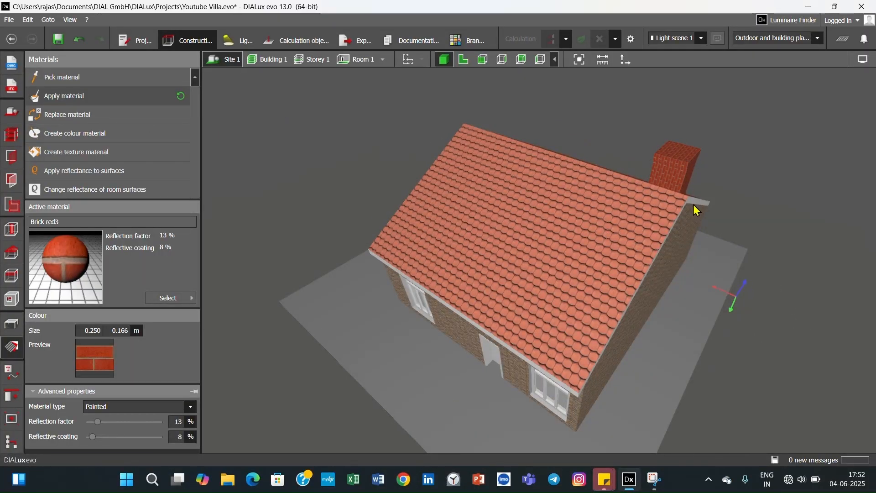
- Examine the brick-textured chimney from above and from the gable end in the 3D view
right_drag(694, 204, 774, 284)
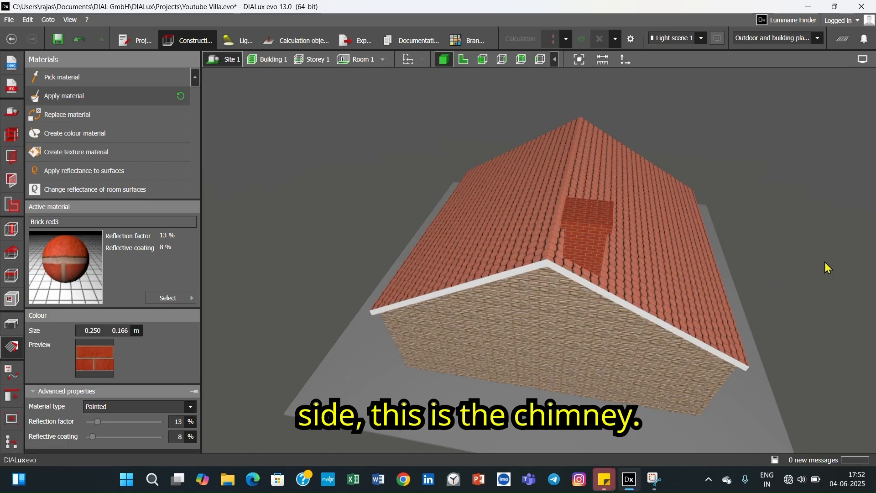
scroll(825, 262, up, 2)
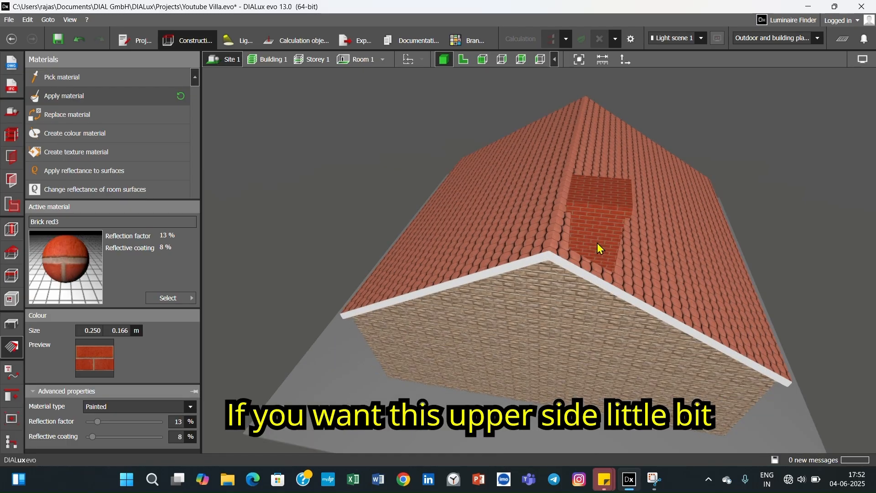
right_drag(597, 243, 593, 223)
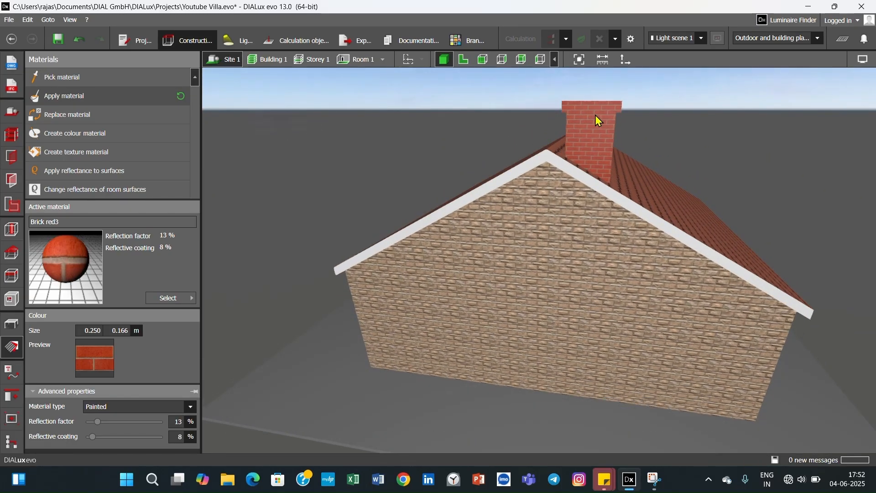
- Split the combined chimney back into its separate cap and shaft in the gable-end elevation
click(540, 60)
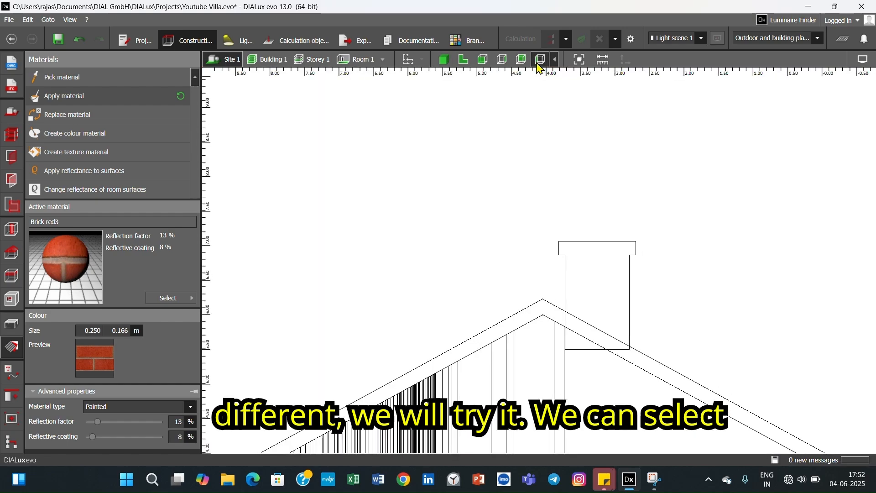
right_click(612, 253)
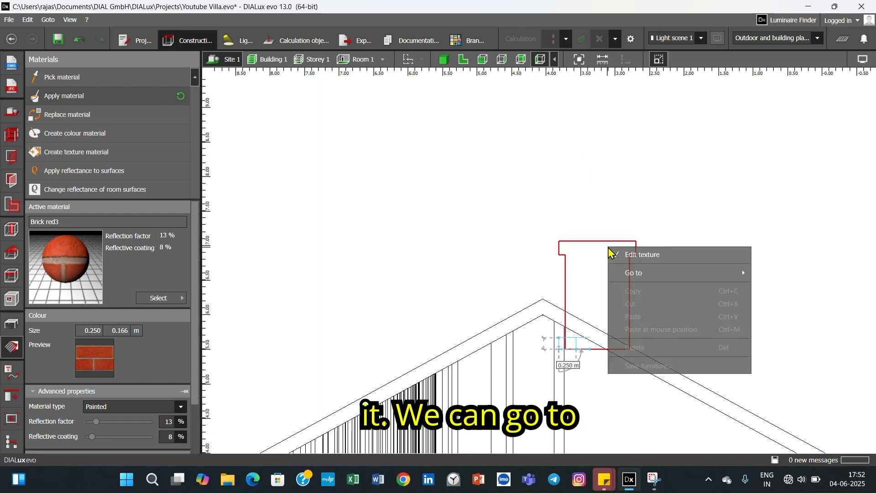
click(12, 374)
click(608, 305)
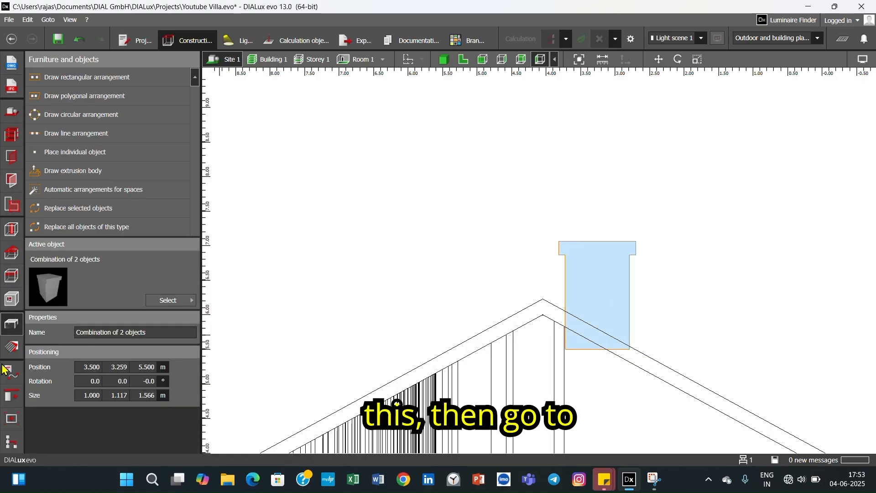
click(10, 399)
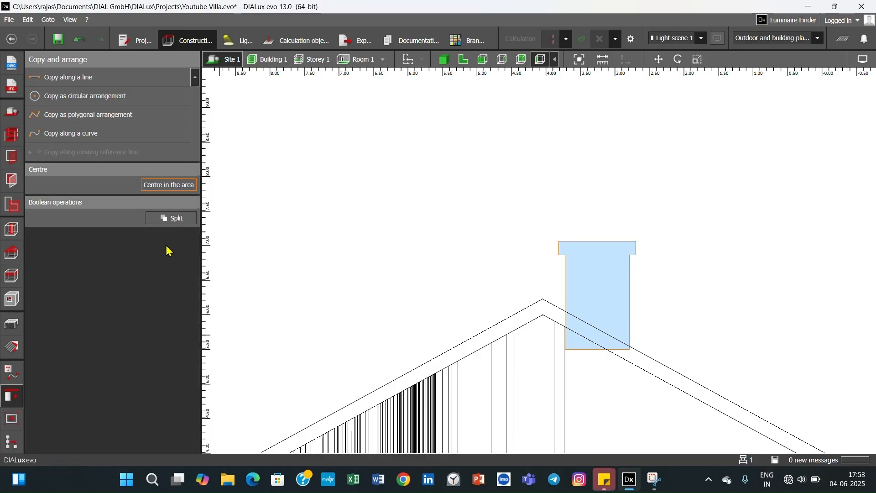
click(176, 219)
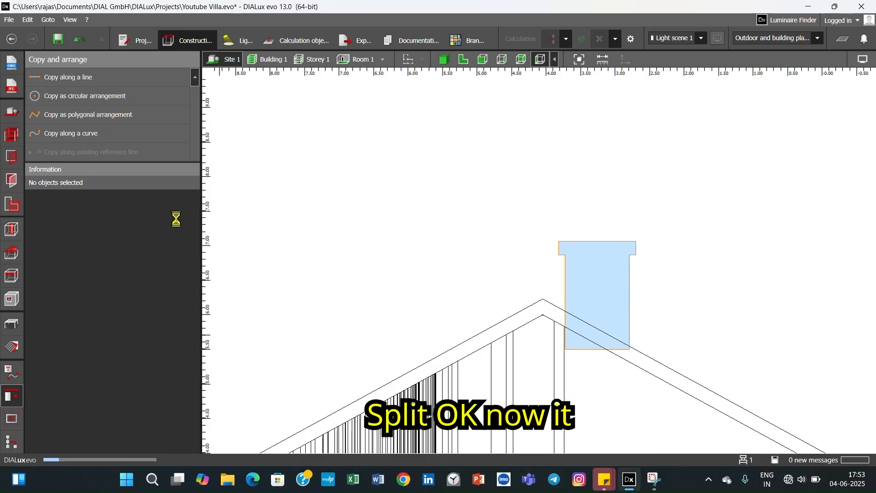
click(706, 277)
- Move the chimney cap down so that it rests directly on top of the shaft
click(631, 254)
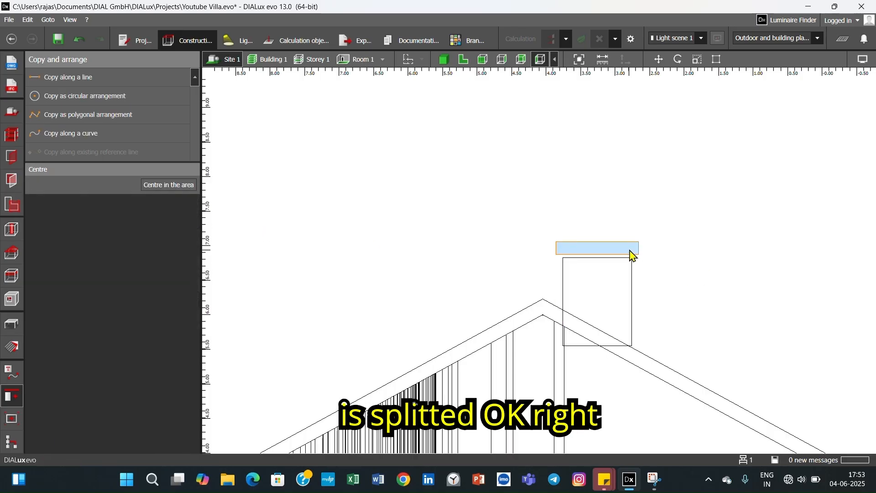
right_click(630, 251)
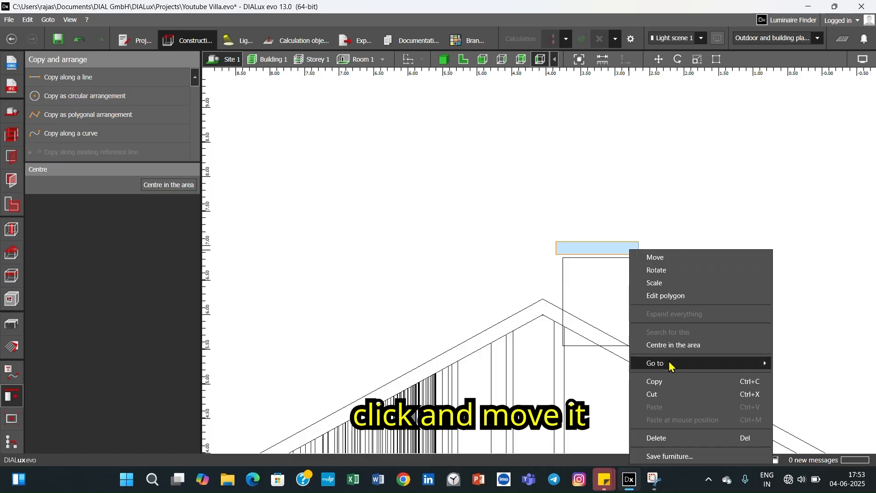
click(658, 258)
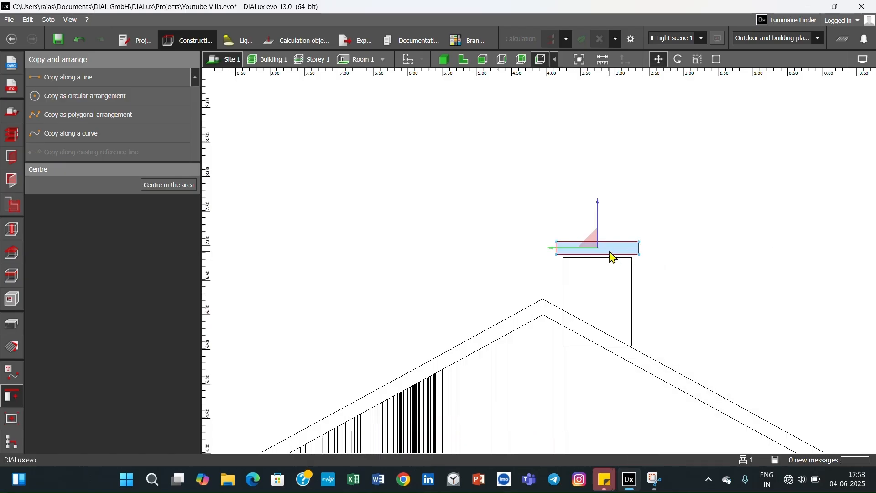
key(Escape)
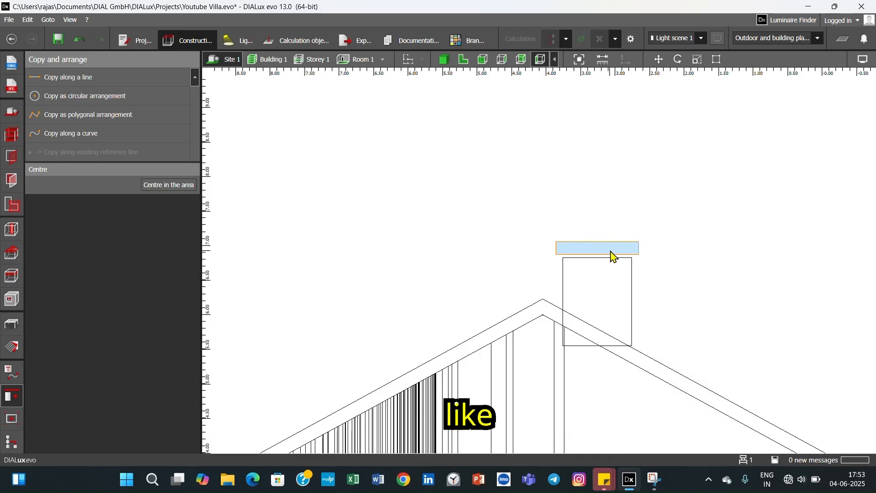
scroll(611, 251, up, 1)
scroll(614, 257, up, 1)
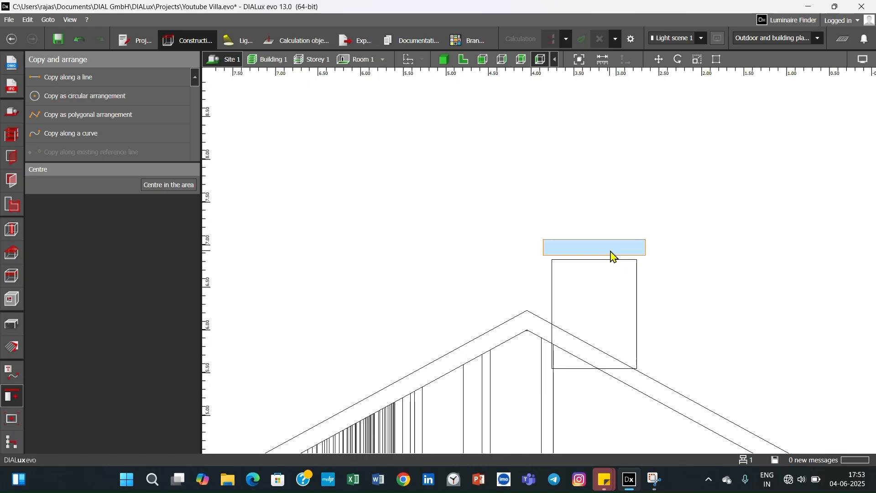
click(612, 257)
right_click(603, 251)
click(620, 254)
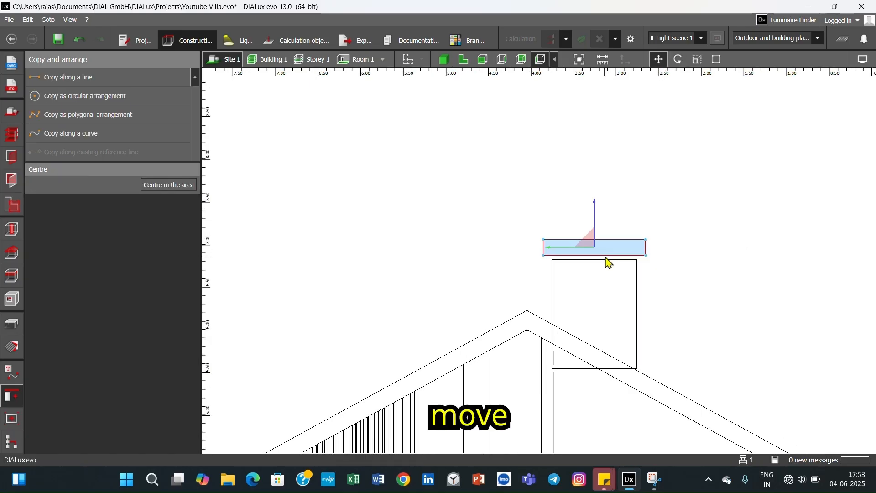
drag(596, 249, 596, 250)
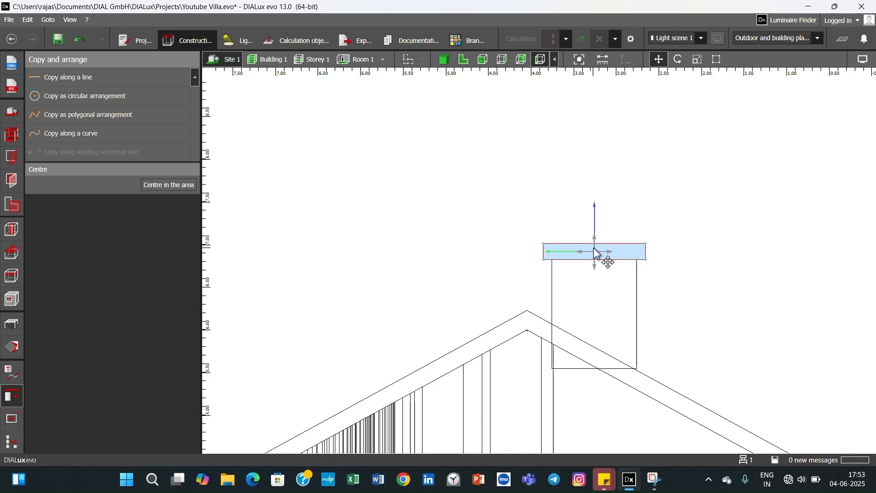
click(688, 282)
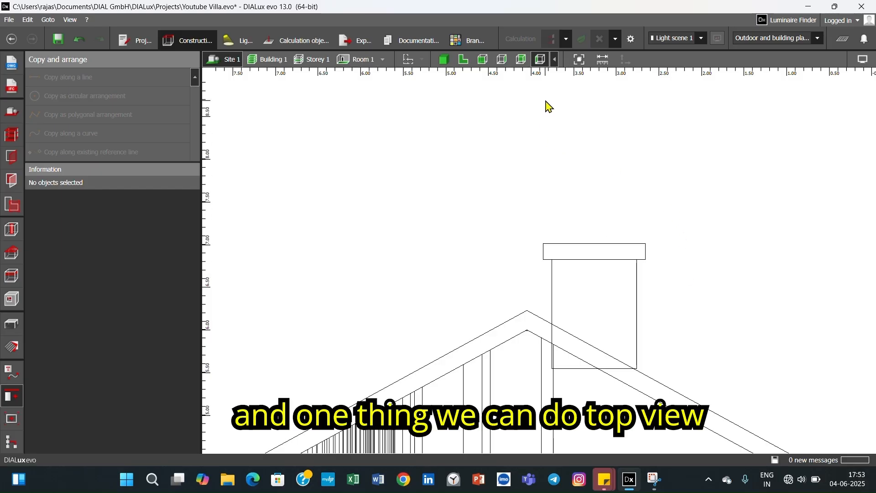
- Scale the chimney cap in the long-side elevation so that it overhangs the shaft at both ends
click(521, 59)
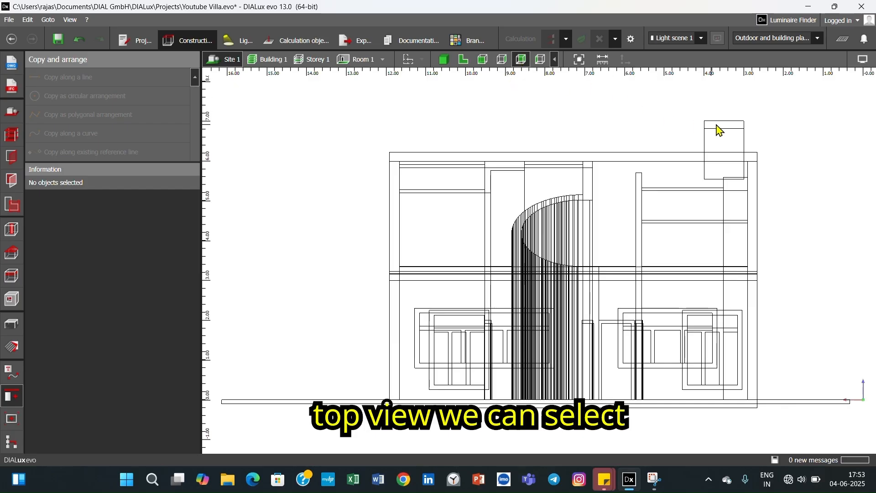
click(740, 124)
right_click(739, 125)
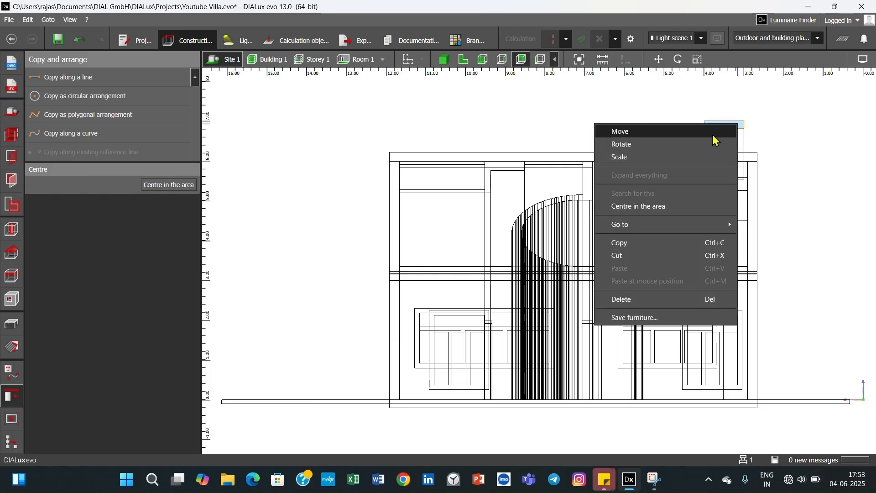
click(726, 158)
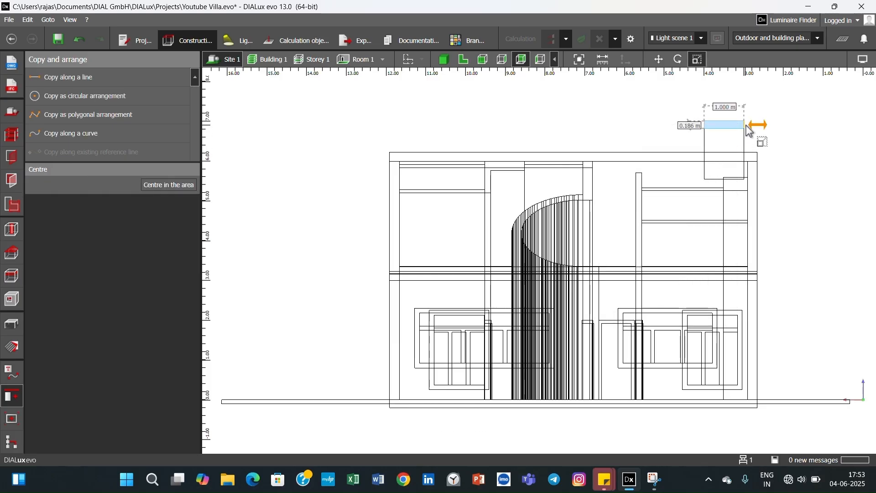
drag(751, 132, 757, 133)
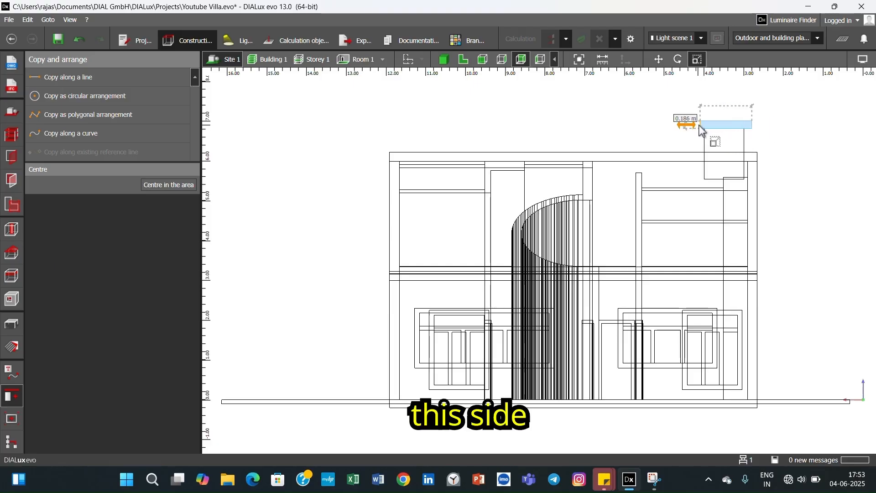
click(772, 143)
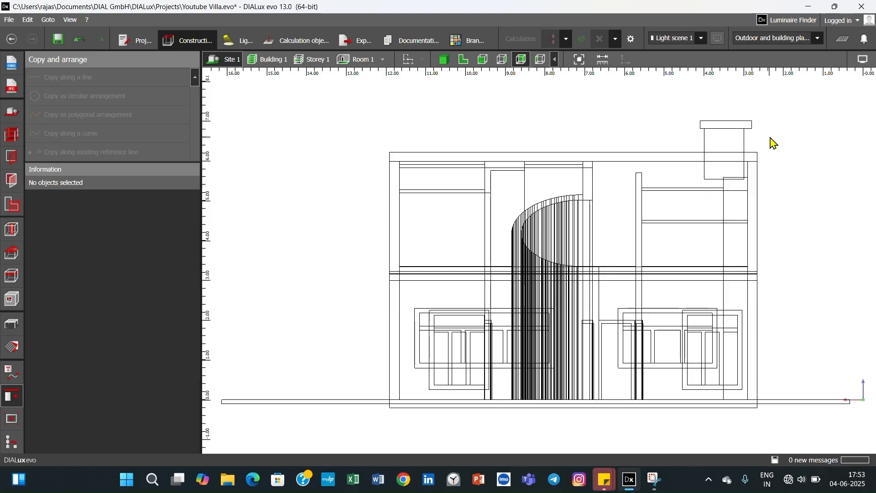
- Stretch the cap's left end slightly further outward to match the overhang on the shaft's other side
click(703, 128)
right_click(704, 131)
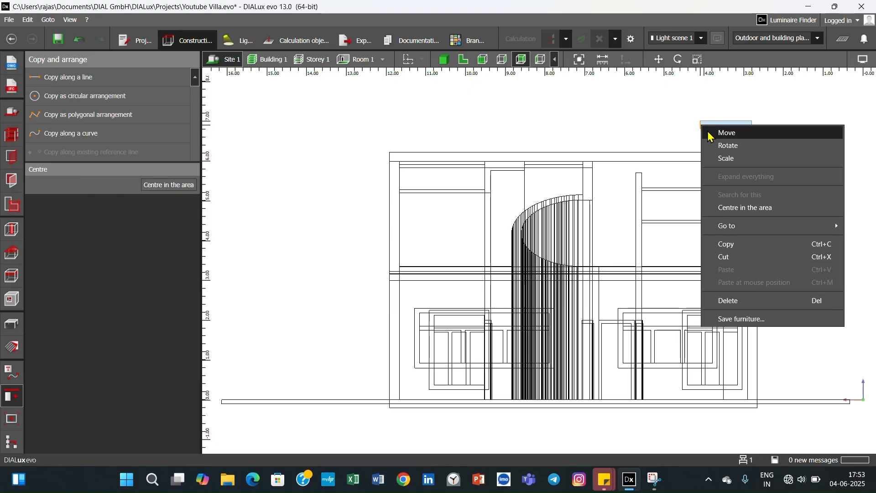
click(724, 159)
drag(702, 131, 698, 132)
click(768, 137)
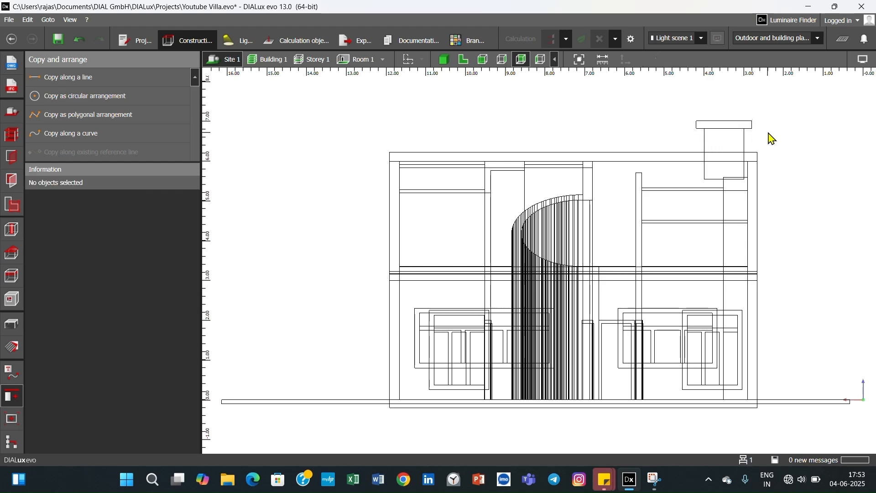
- Check the widened cap in 3D and combine the chimney cap and shaft into one object in the gable-end elevation
click(444, 60)
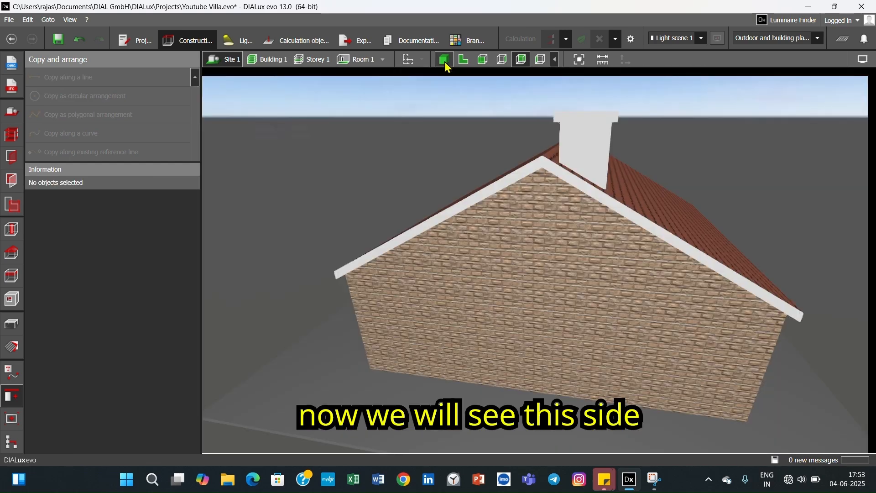
drag(632, 190, 615, 199)
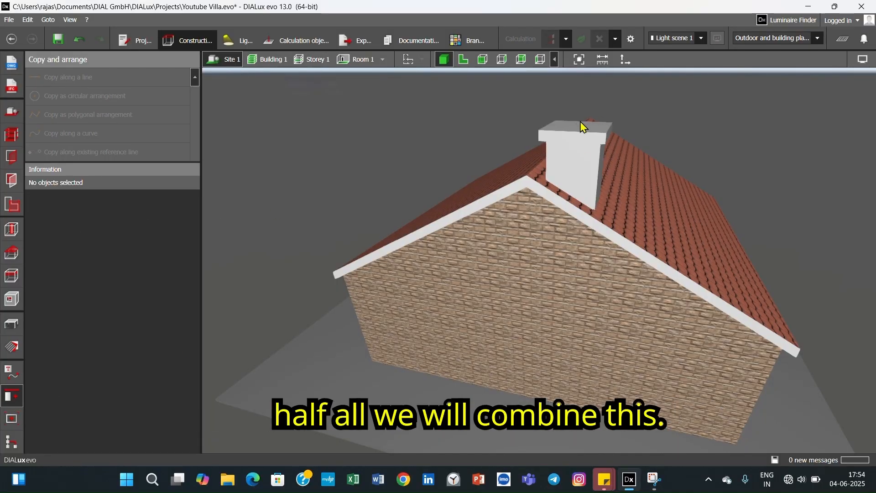
click(540, 59)
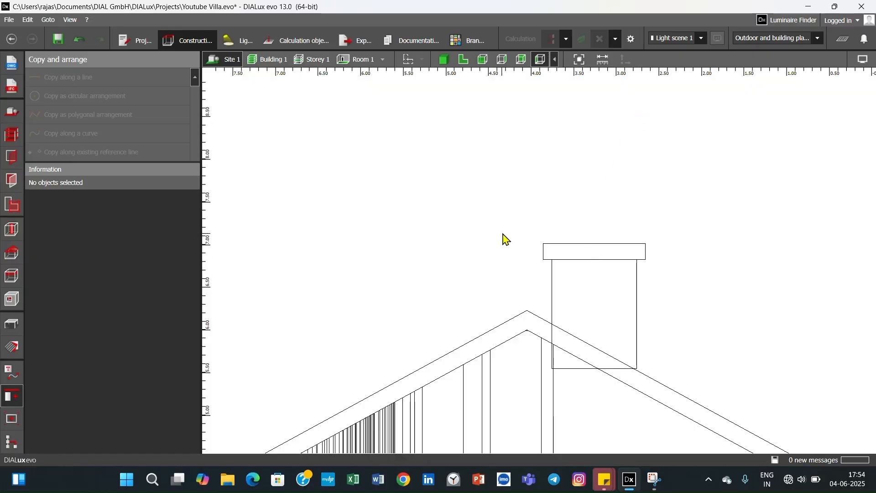
drag(505, 228, 635, 292)
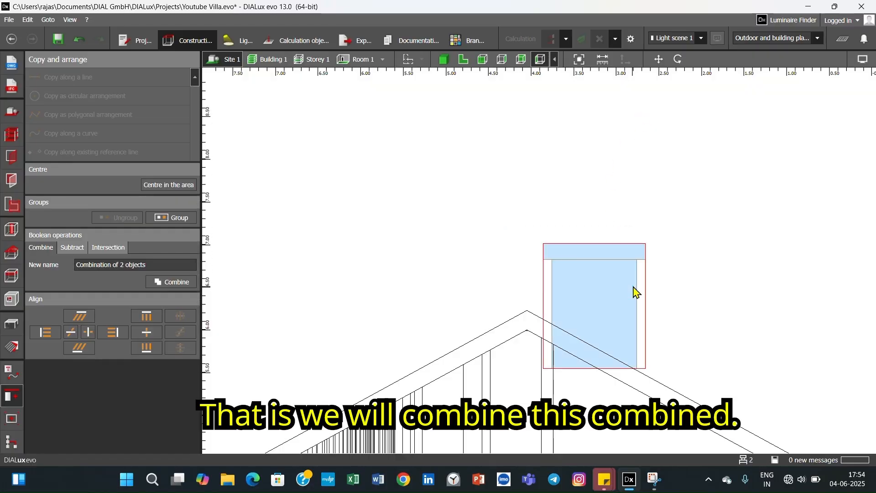
click(175, 283)
click(697, 263)
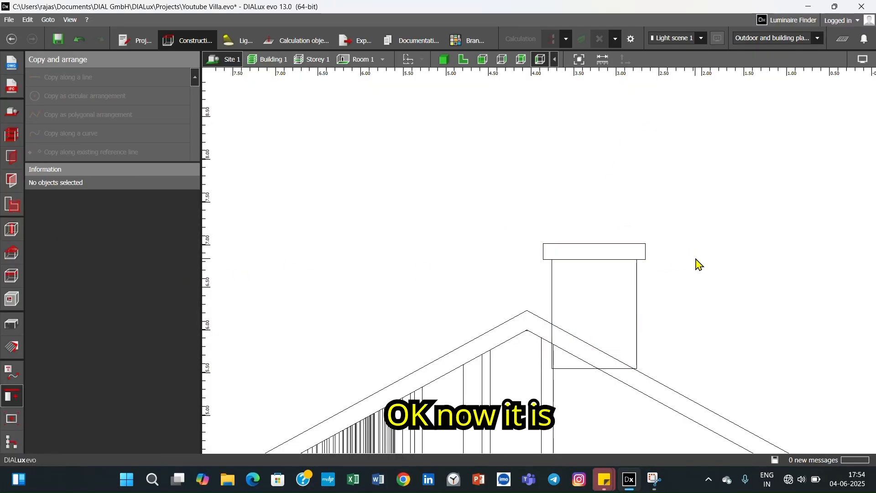
click(619, 274)
click(720, 273)
- Apply the Brick red3 material to all side faces of the recombined chimney's shaft in the 3D view
click(444, 59)
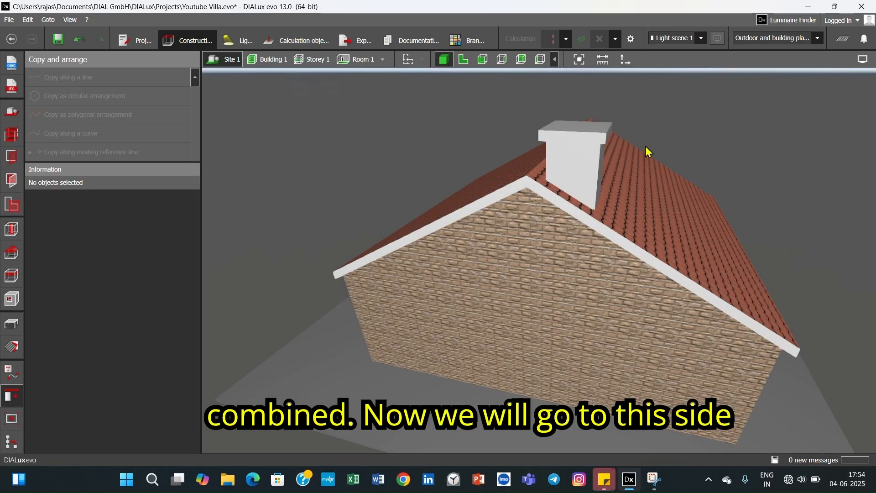
click(15, 350)
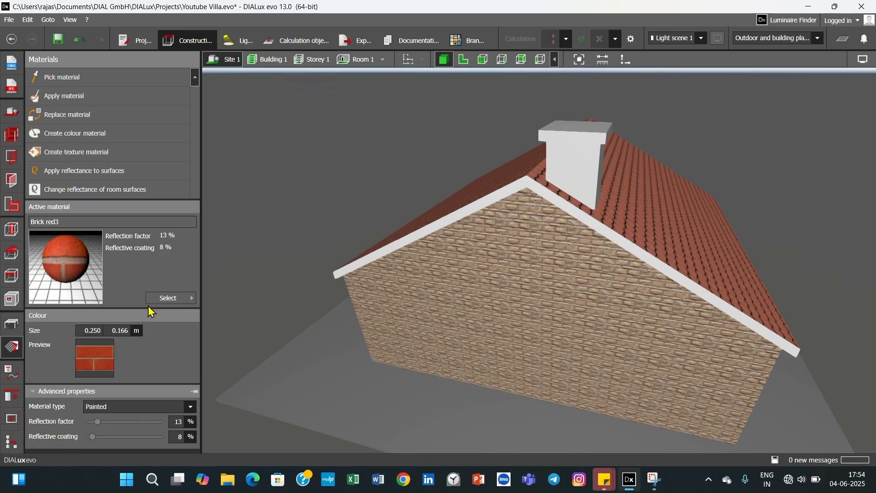
click(110, 96)
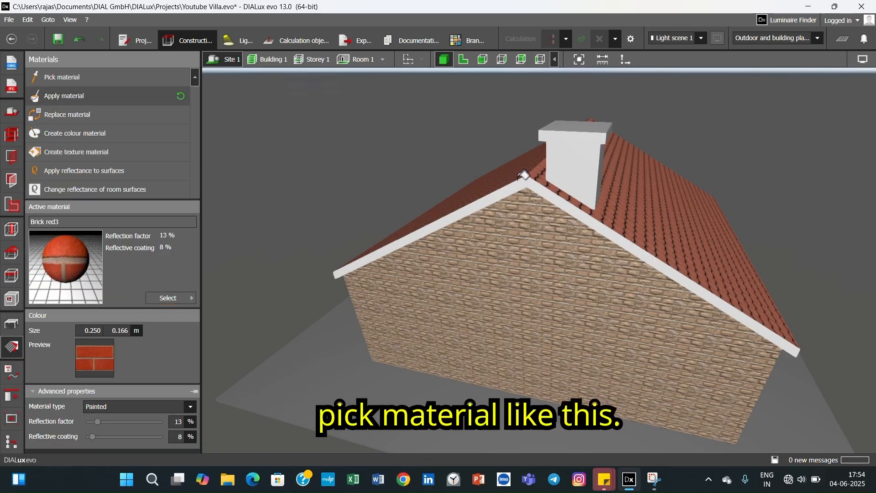
click(567, 160)
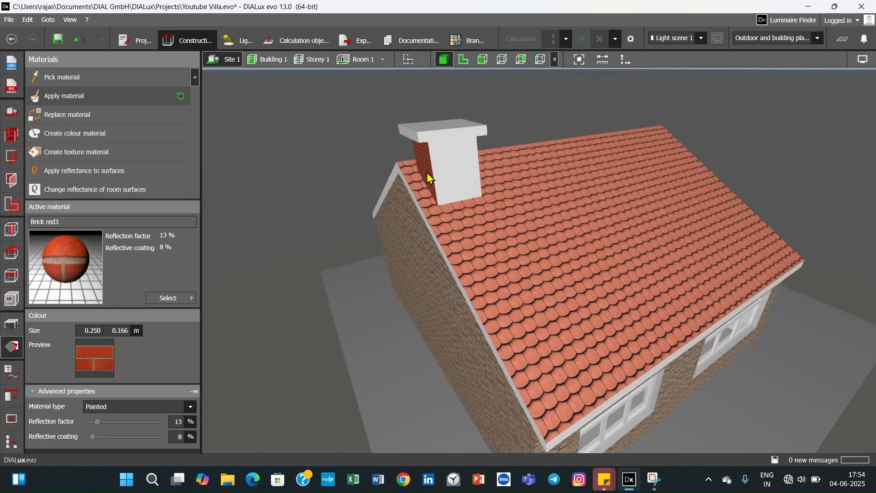
click(479, 175)
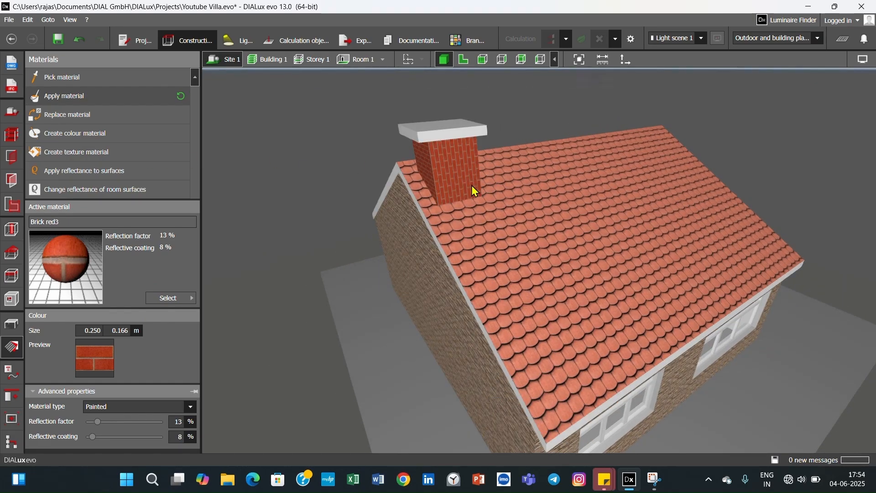
right_drag(472, 185, 385, 187)
click(114, 98)
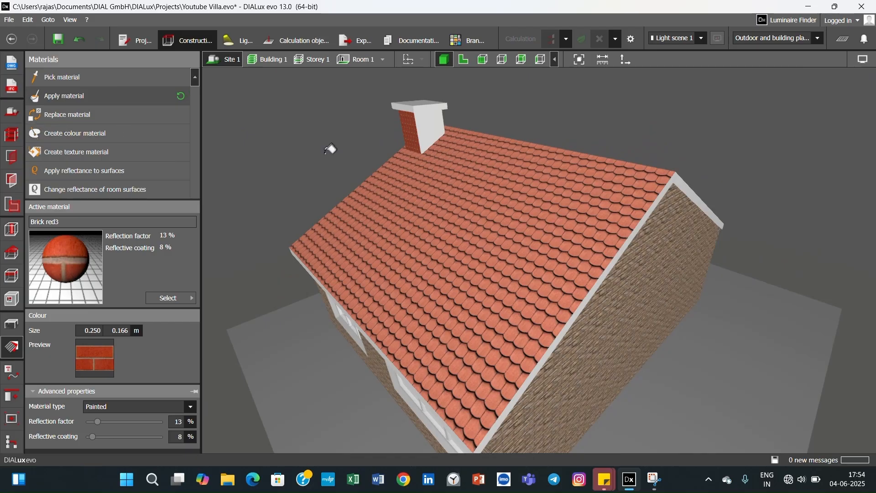
right_drag(434, 141, 366, 147)
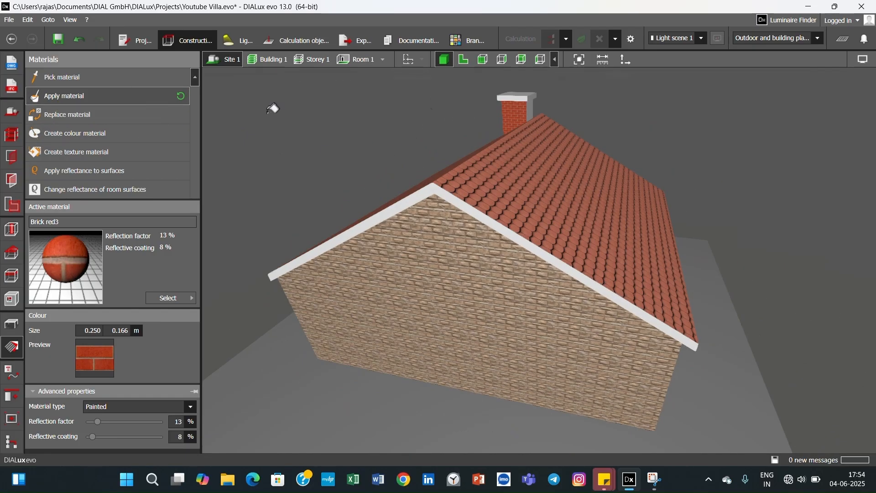
right_drag(515, 123, 505, 177)
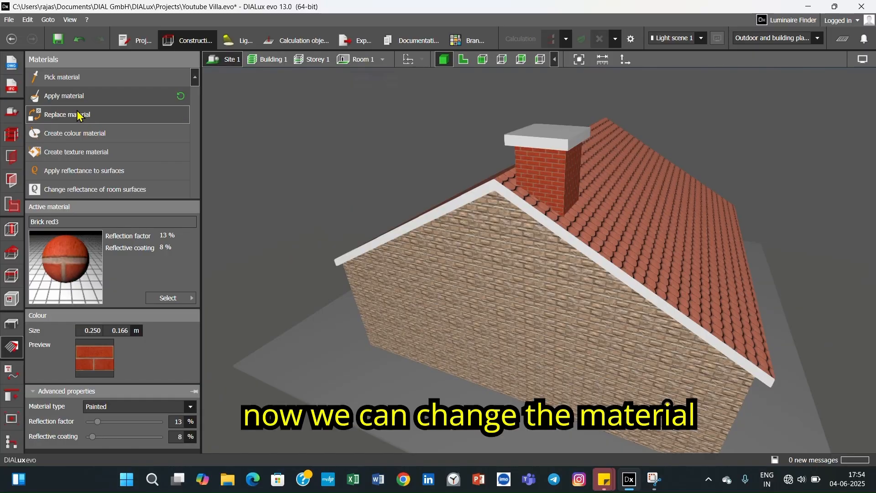
- Save the project and make 1007(Daffodil yellow) from the colour catalogue the active material
click(168, 301)
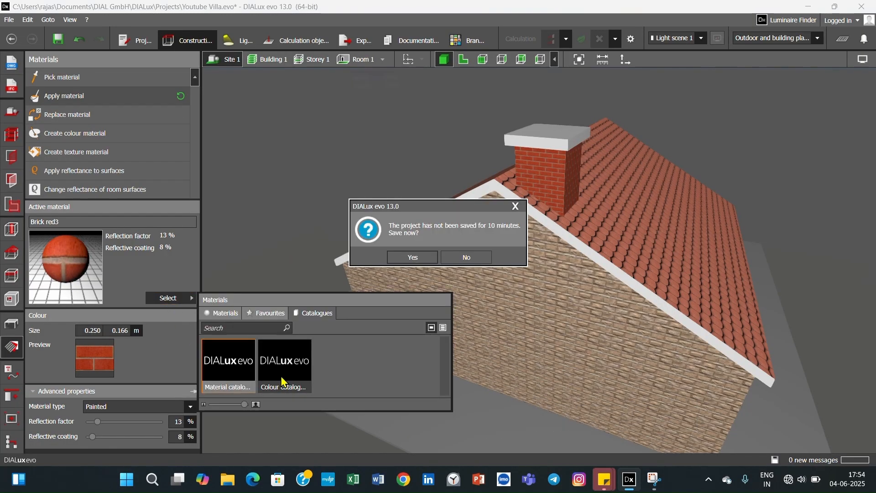
click(412, 257)
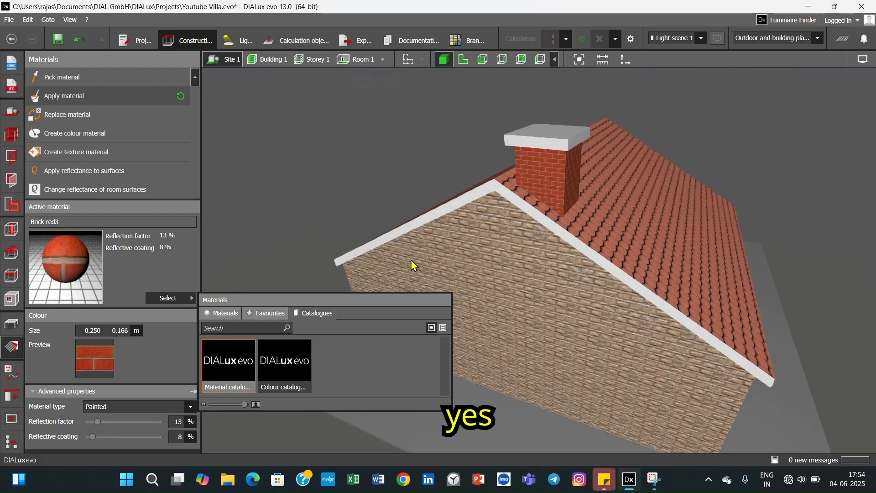
double_click(276, 376)
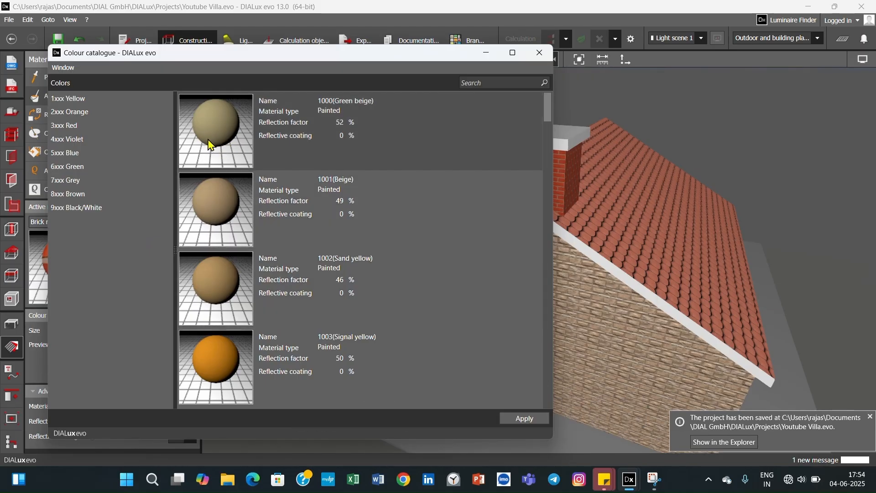
scroll(215, 228, down, 3)
scroll(219, 315, down, 9)
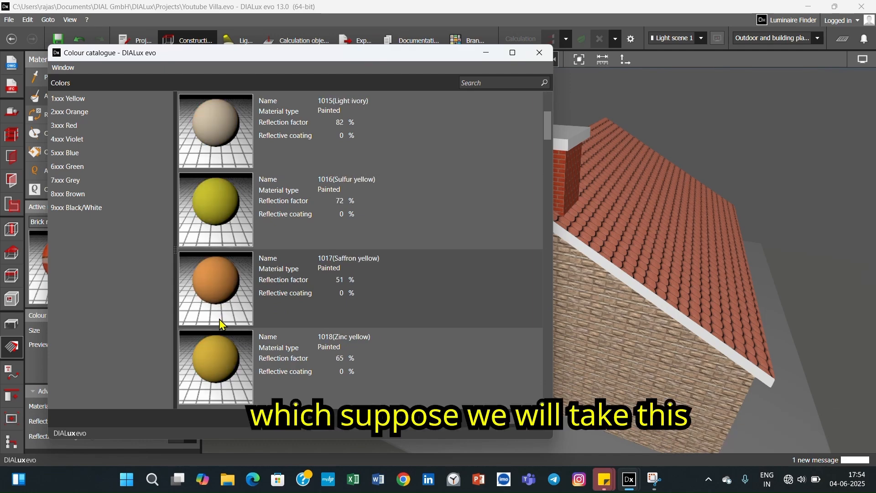
scroll(219, 315, up, 6)
click(216, 205)
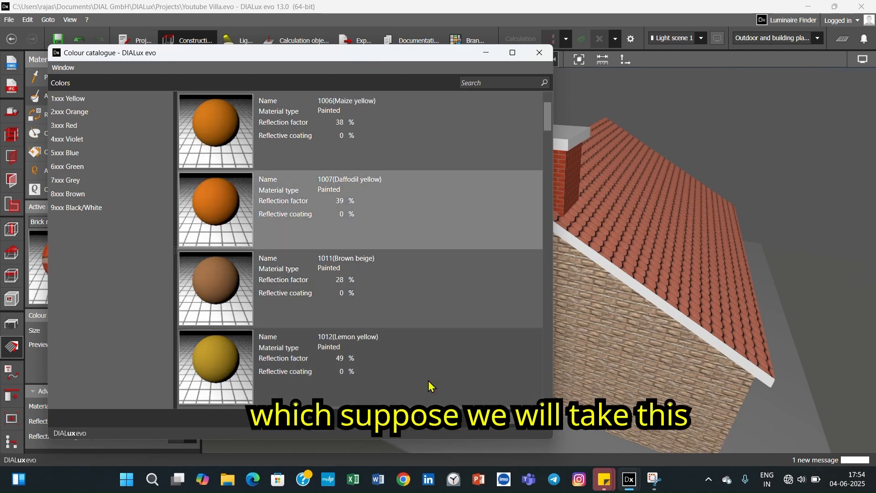
click(513, 418)
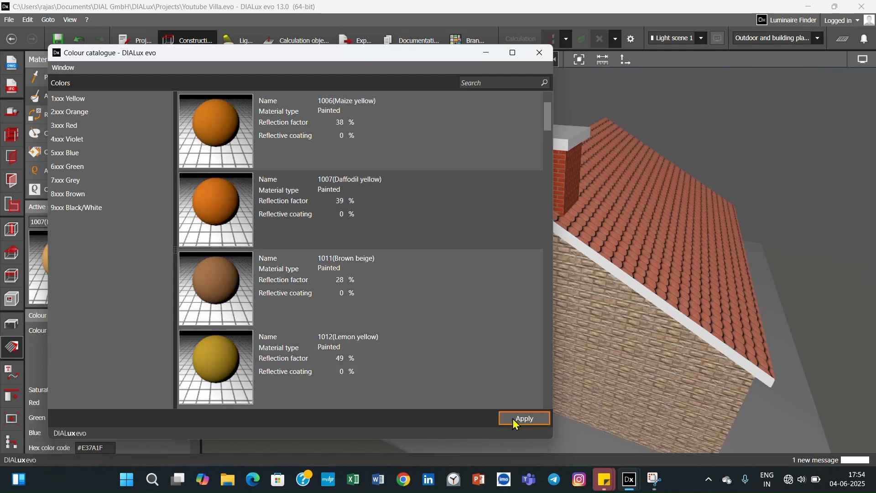
click(539, 53)
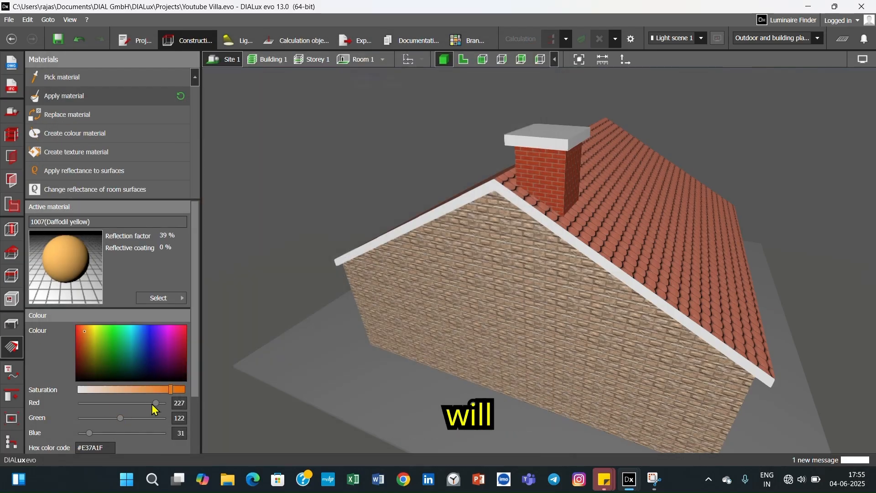
- Mix a yellow-green shade, #86B921, for the active material and apply it to the chimney cap's front face
drag(156, 404, 125, 418)
click(108, 336)
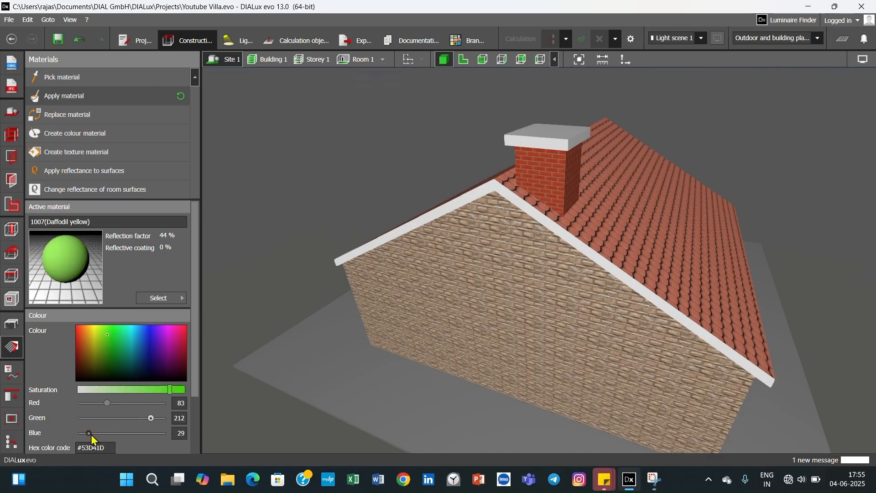
mouse_move(91, 434)
mouse_down()
mouse_move(121, 435)
mouse_move(97, 438)
mouse_up()
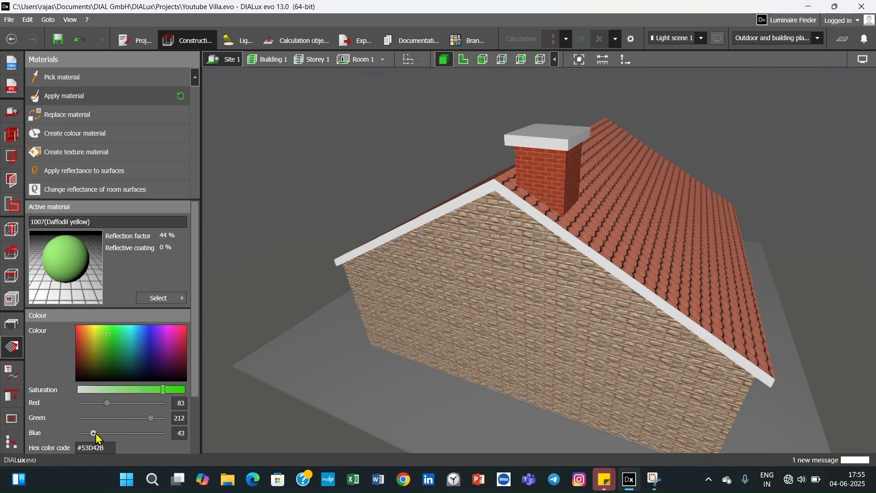
click(100, 341)
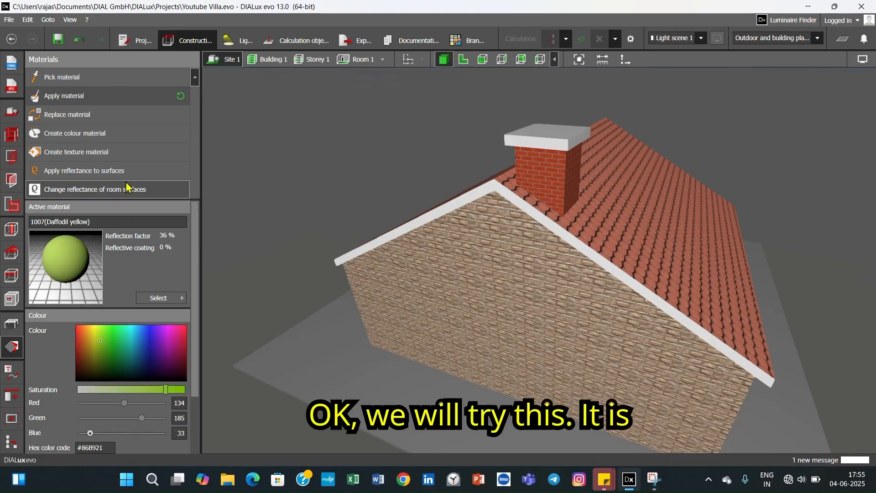
click(537, 143)
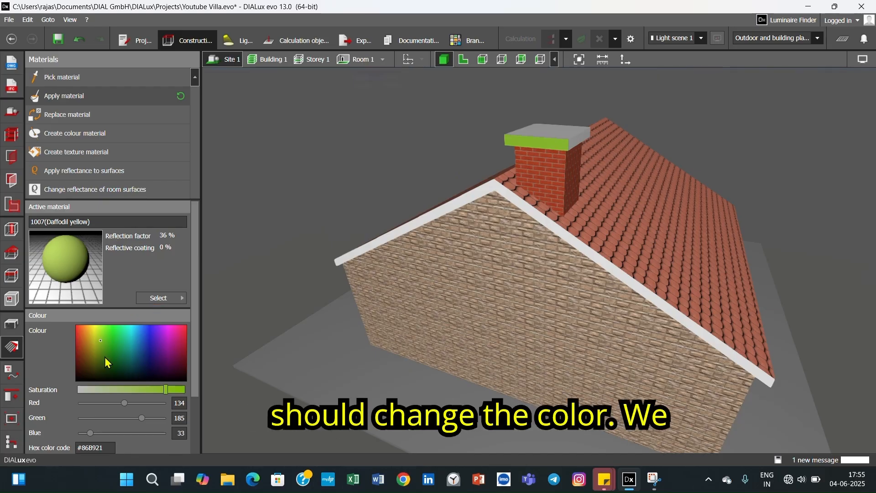
- Change the active colour to crimson #D80840 at nearly full saturation and apply it to the chimney cap's front face
scroll(127, 421, down, 1)
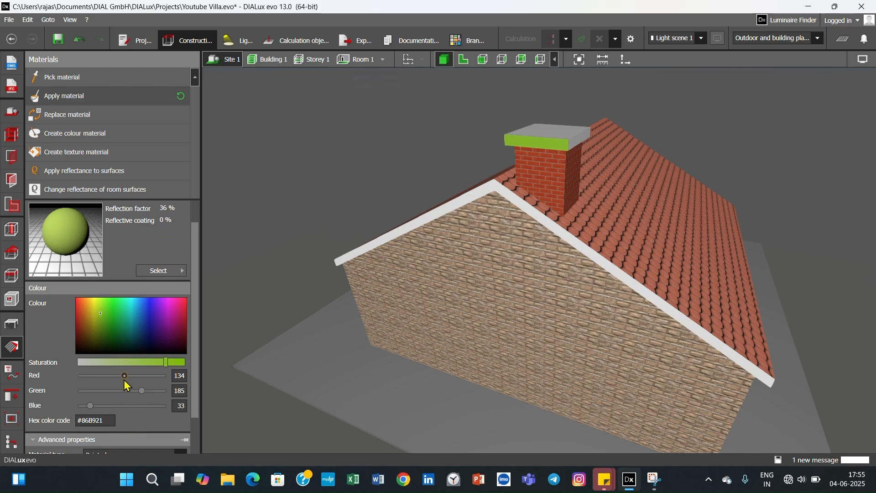
drag(166, 363, 184, 368)
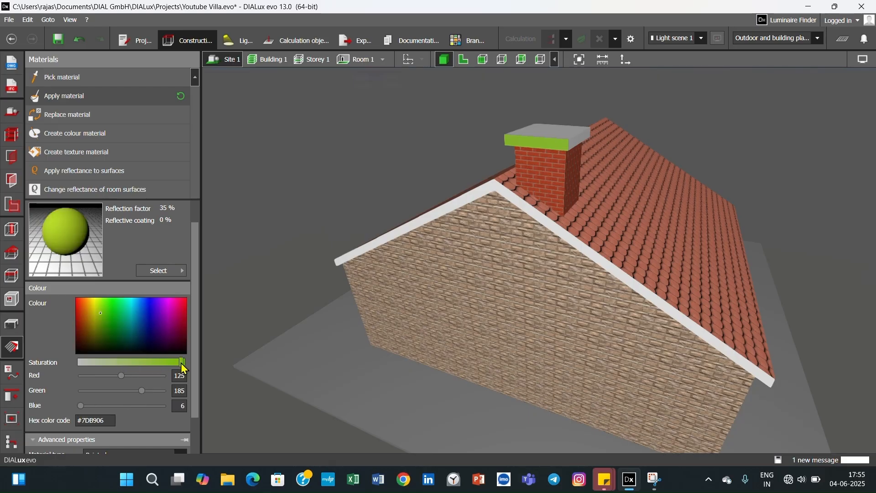
click(183, 317)
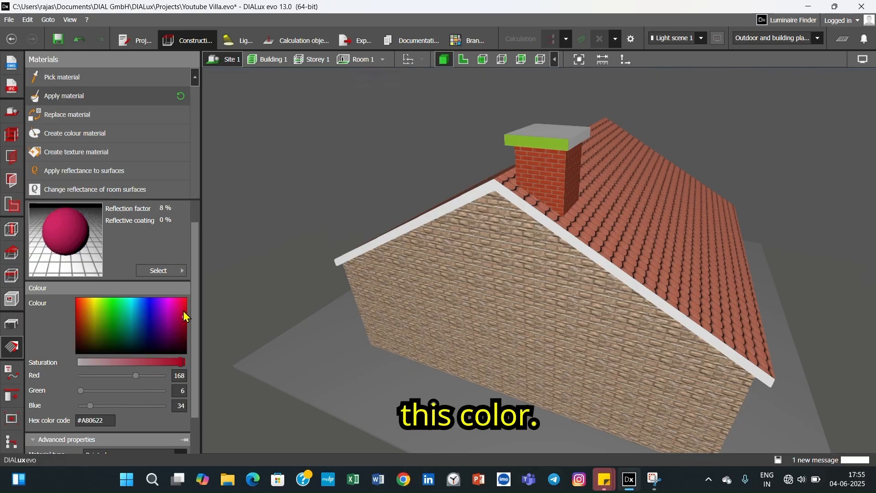
click(181, 307)
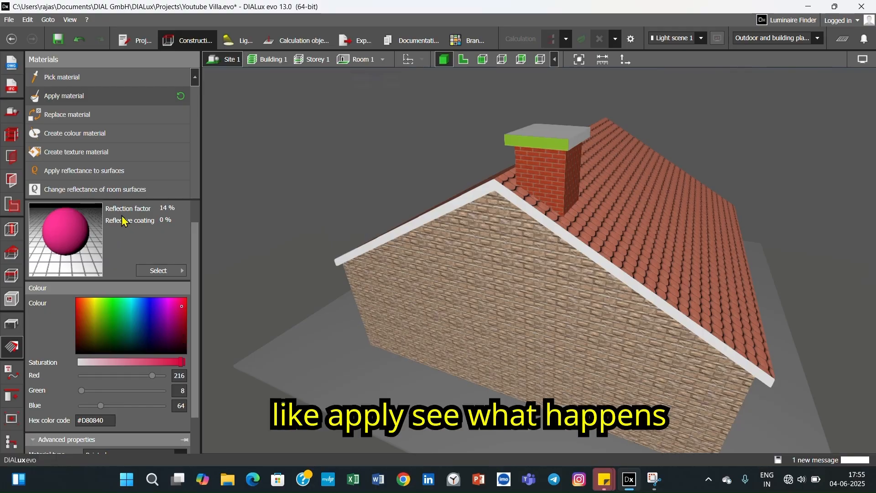
click(554, 146)
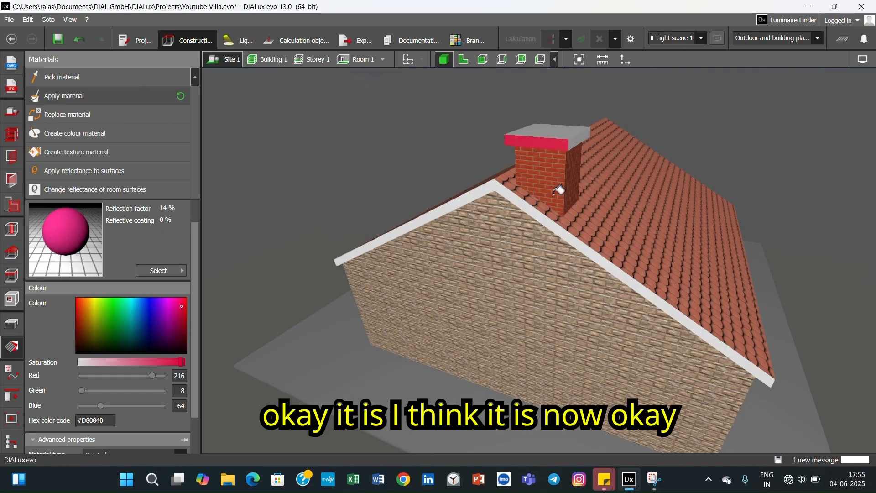
- Apply the same crimson colour to the remaining side faces of the chimney cap
right_drag(567, 180, 453, 199)
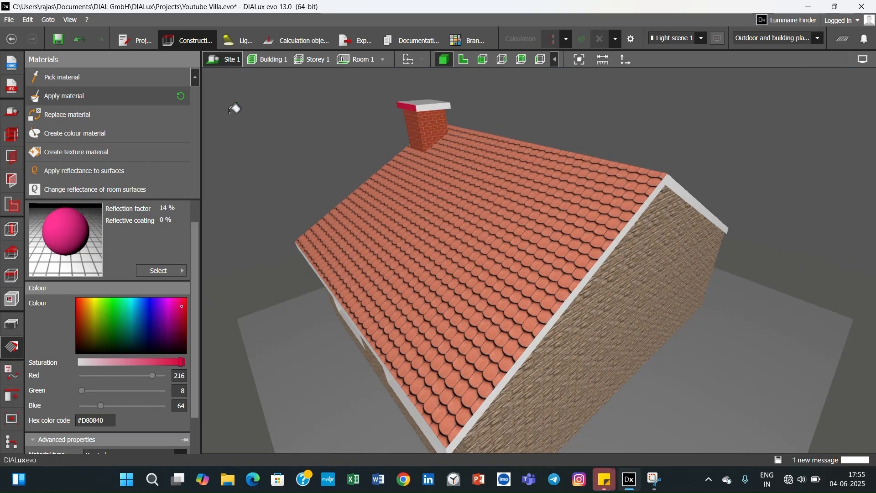
right_drag(436, 114, 358, 139)
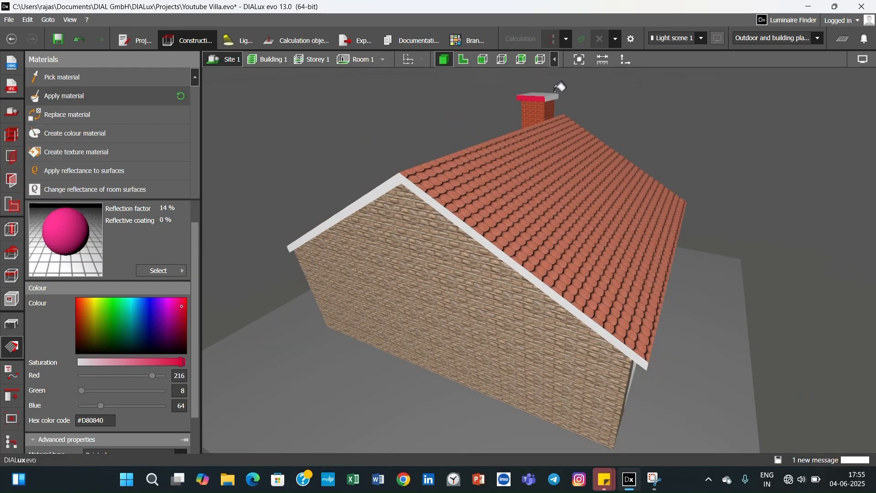
right_drag(553, 111, 408, 145)
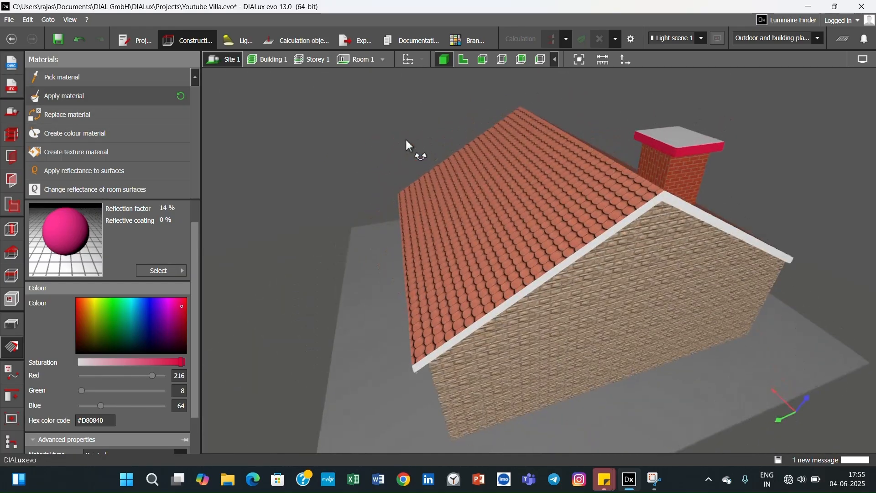
- Browse the material catalogue's textures for a finish for the top of the chimney cap
click(157, 271)
click(220, 337)
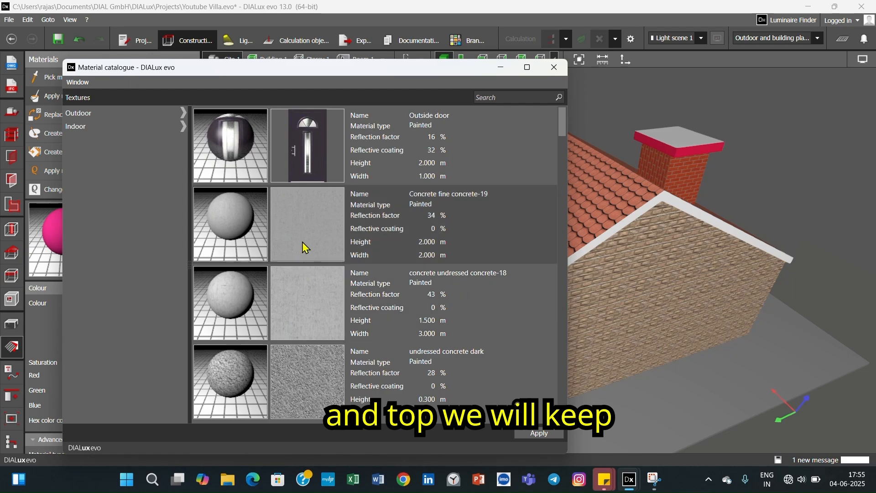
scroll(306, 265, down, 5)
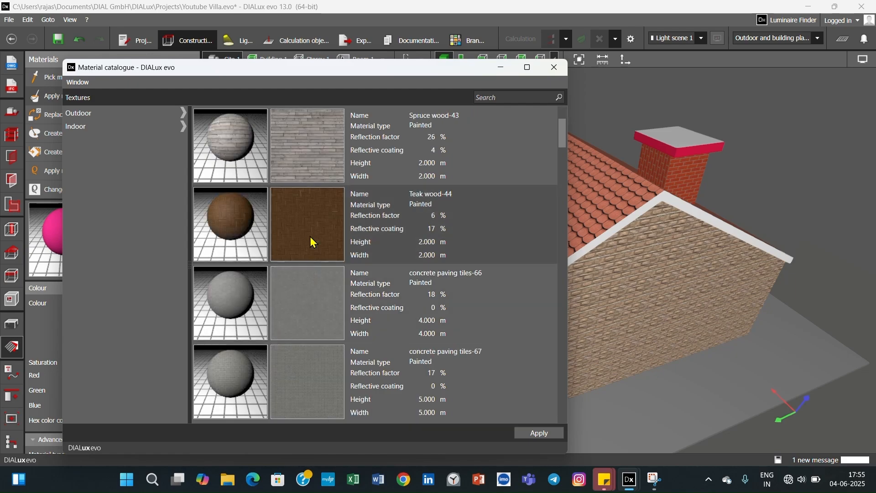
scroll(313, 242, up, 3)
scroll(313, 244, up, 3)
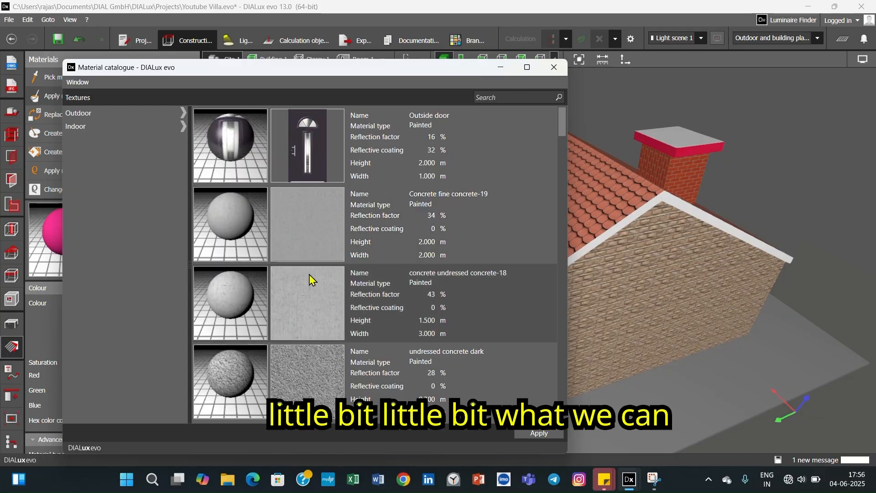
scroll(308, 275, down, 6)
scroll(308, 276, down, 3)
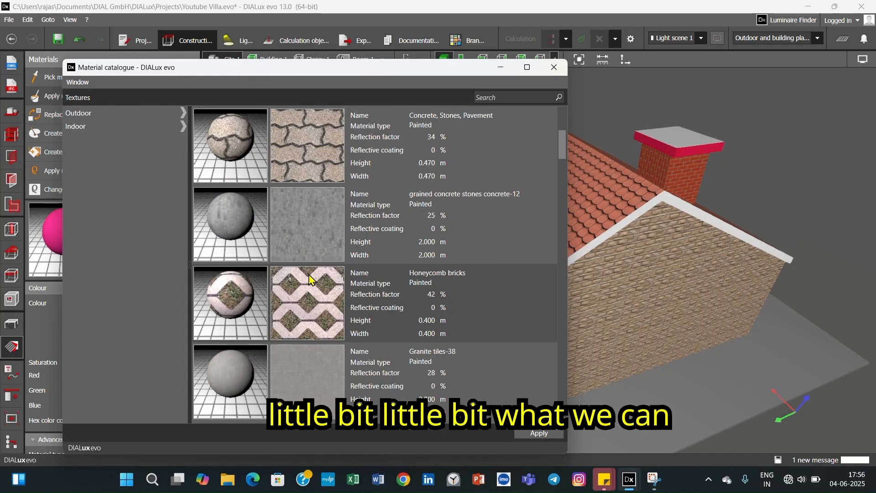
- Narrow the textures to outdoor wall materials and make Concrete fine concrete-19 the active material
click(175, 116)
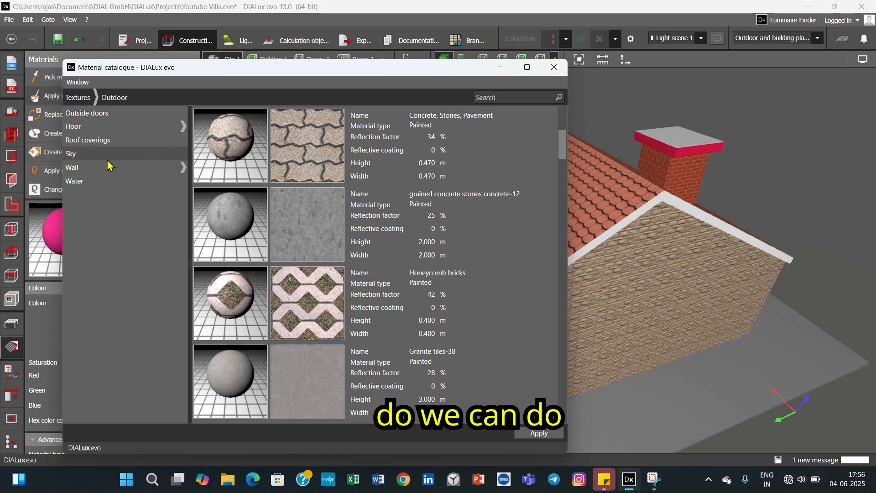
click(115, 169)
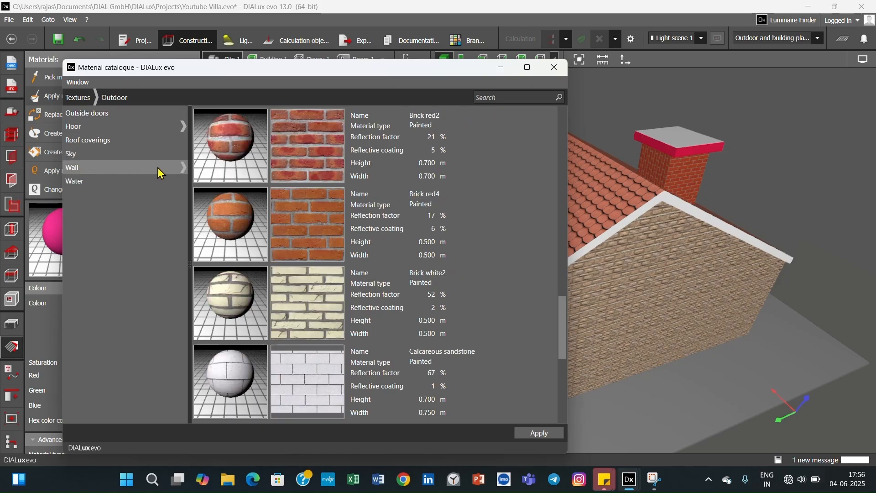
click(182, 167)
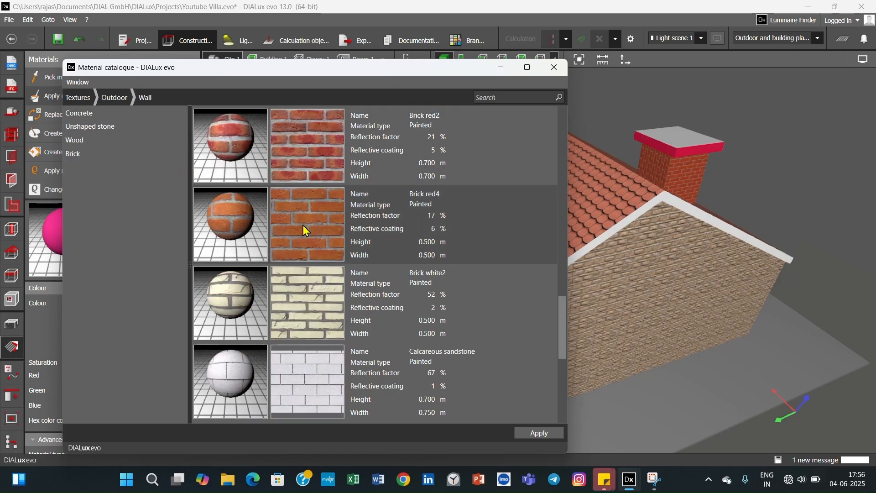
scroll(303, 225, down, 4)
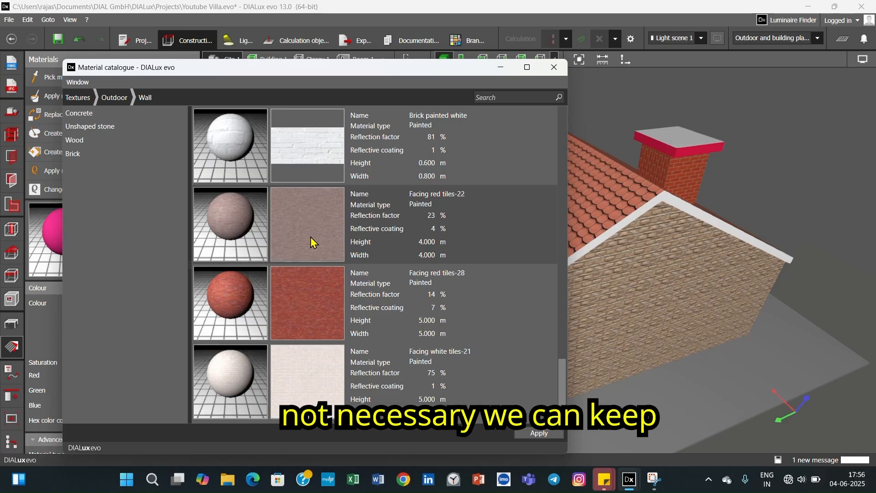
scroll(310, 237, up, 5)
scroll(311, 238, up, 5)
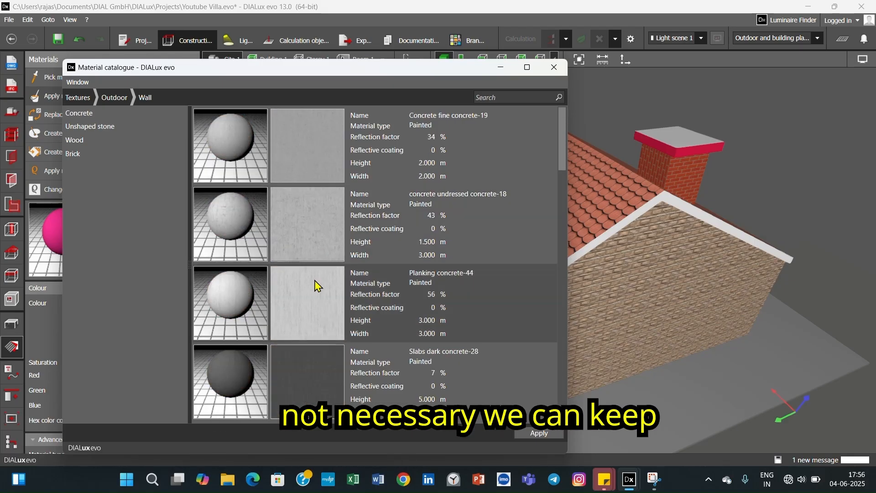
click(324, 163)
click(528, 434)
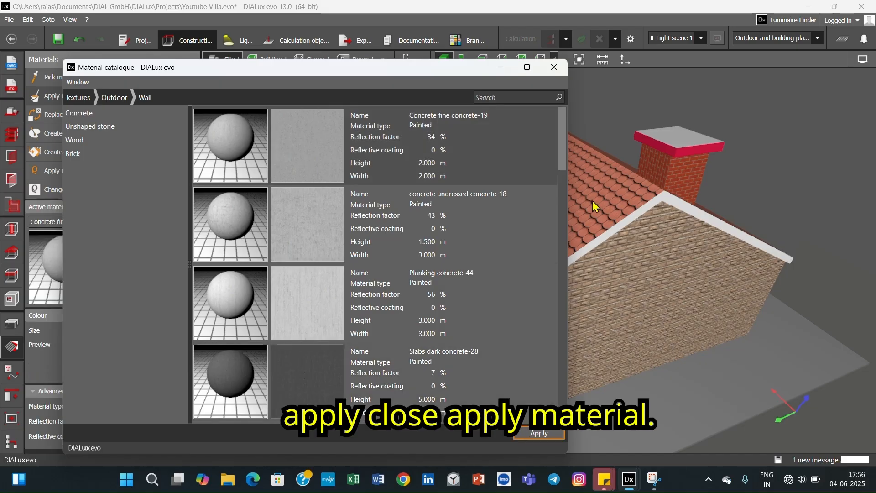
click(554, 67)
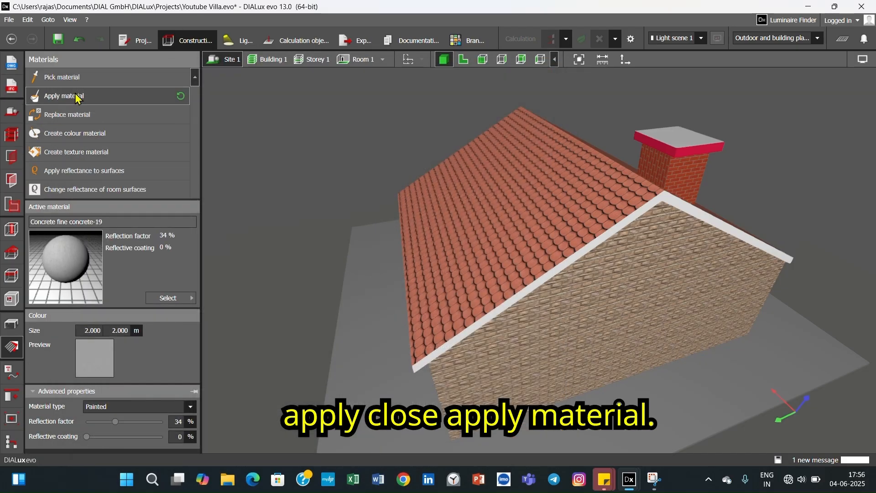
- Apply the concrete material to the chimney cap's top face and check the chimney from the gable end
middle_drag(669, 201, 601, 274)
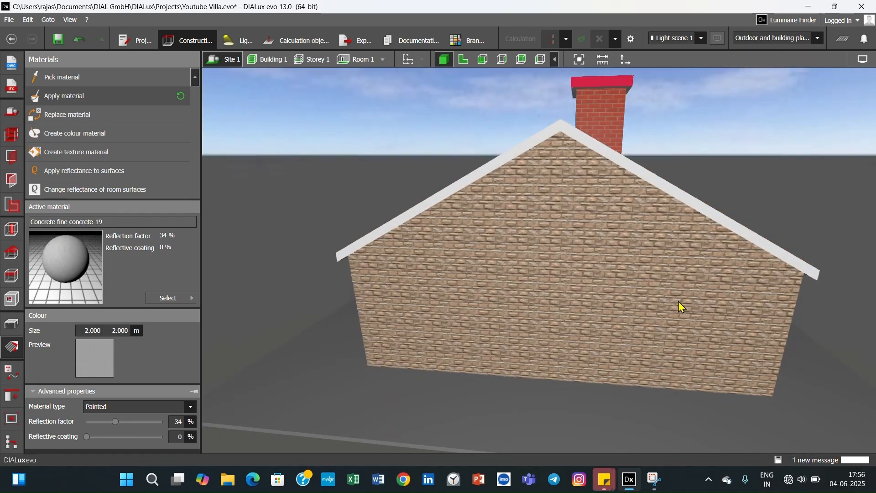
mouse_move(679, 303)
middle_down()
mouse_move(650, 305)
mouse_move(664, 320)
mouse_move(713, 317)
mouse_move(630, 318)
mouse_move(672, 316)
middle_up()
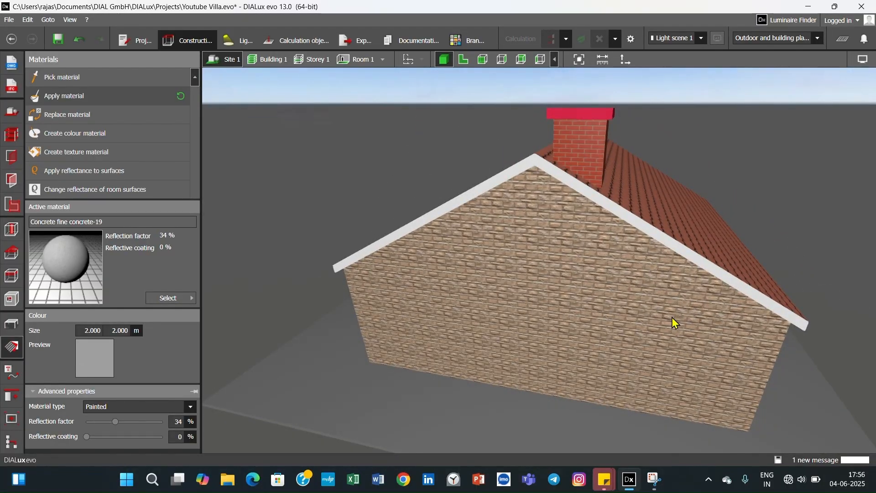
scroll(665, 320, down, 2)
scroll(665, 319, down, 1)
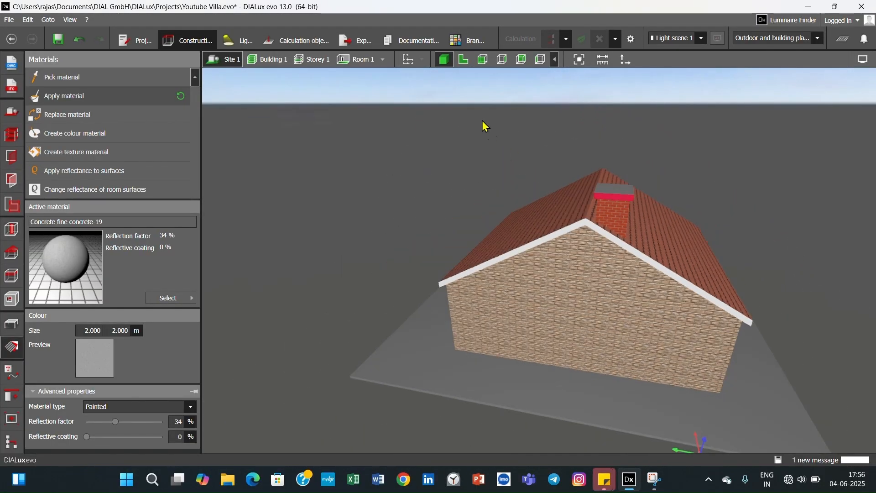